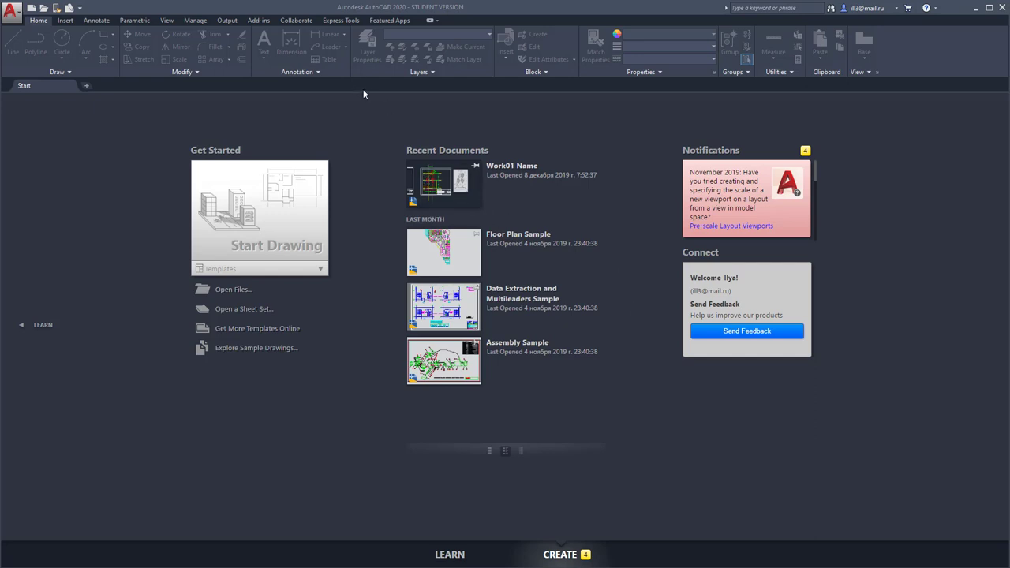
# Open Work01 Name.dwg from the Recent Documents thumbnails on the Start page
pyautogui.click(449, 190)
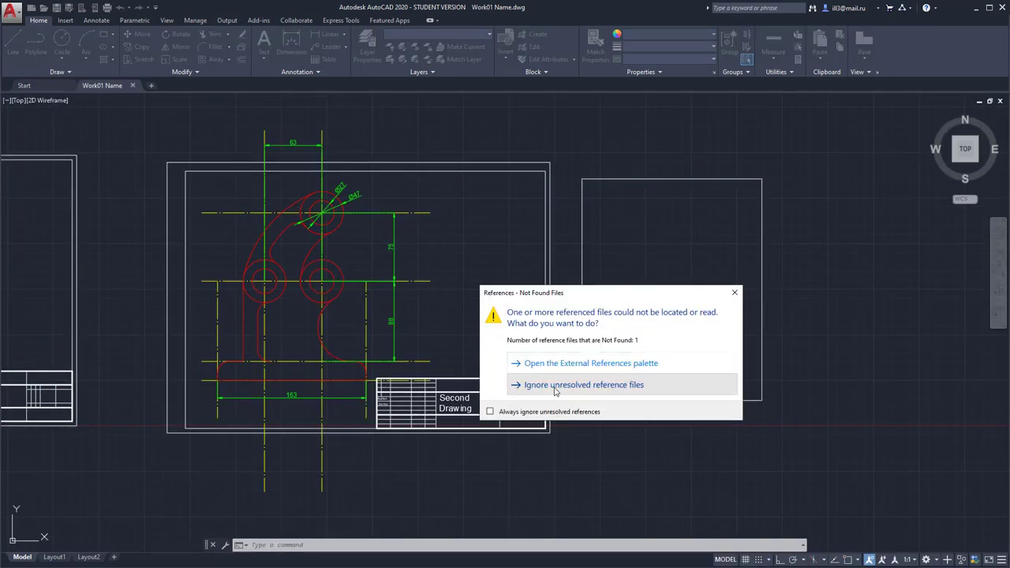
# Ignore the unresolved reference file and crossing-select the outer drawing frame
pyautogui.click(554, 387)
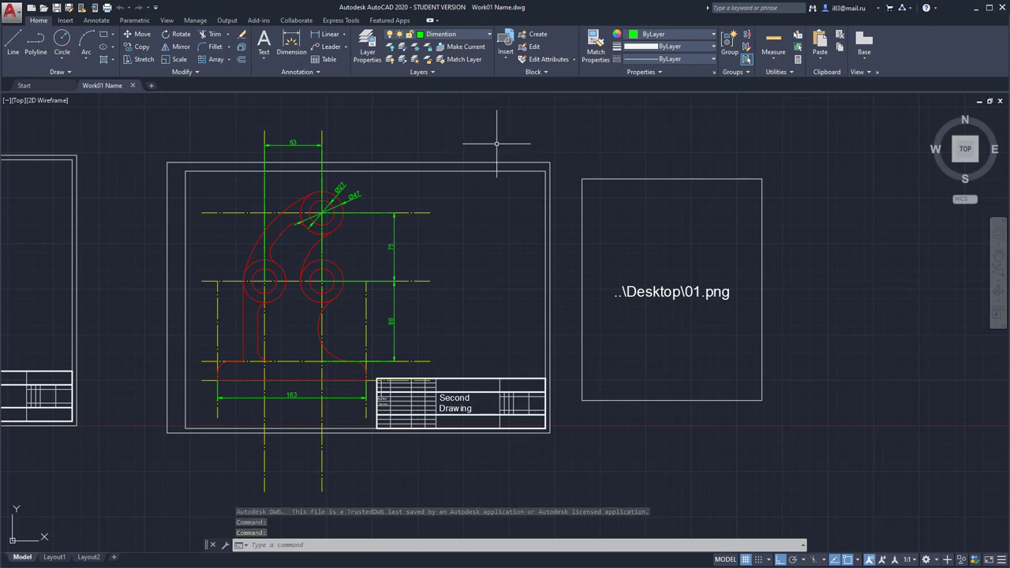
pyautogui.click(496, 145)
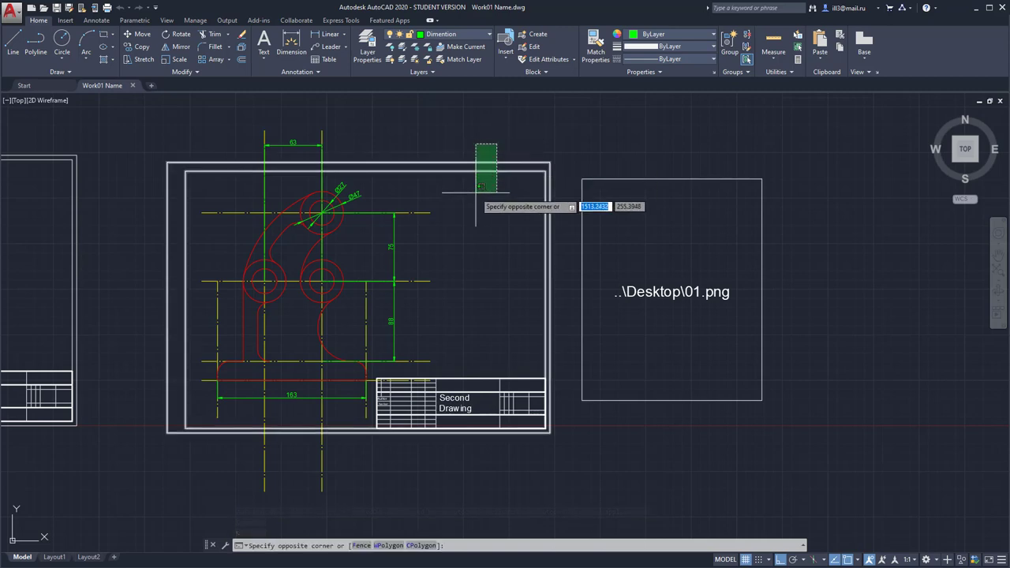
pyautogui.click(476, 192)
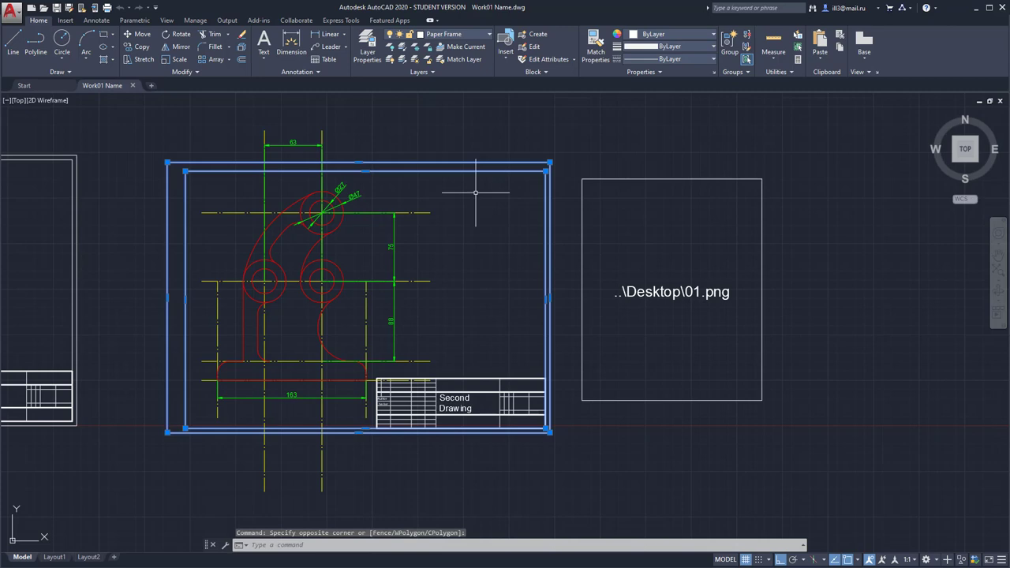
pyautogui.moveTo(532, 198); pyautogui.dragTo(385, 193, button='middle')
# Copy the frame from its corner to empty space right of the image placeholder
pyautogui.click(138, 49)
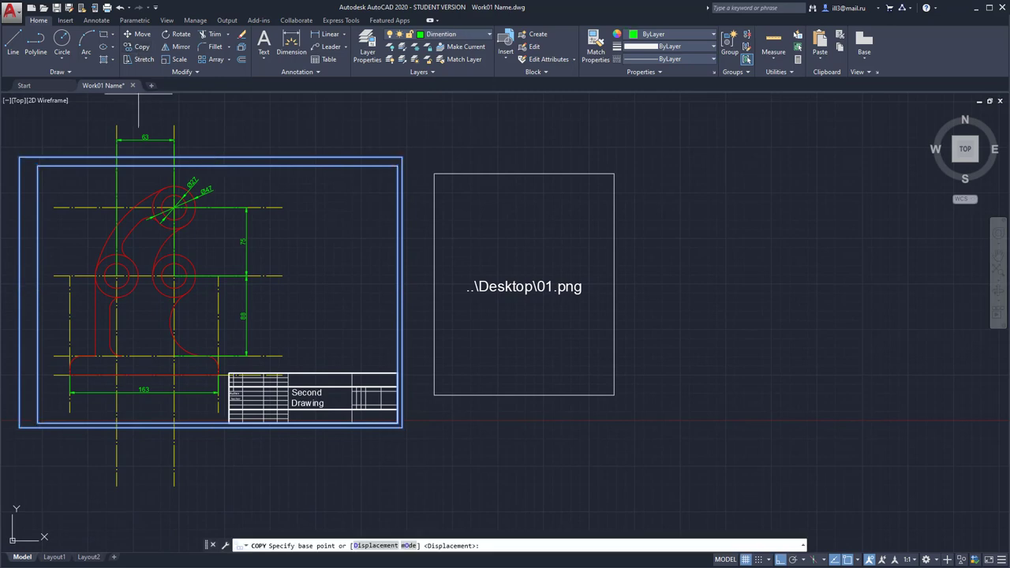
pyautogui.click(401, 427)
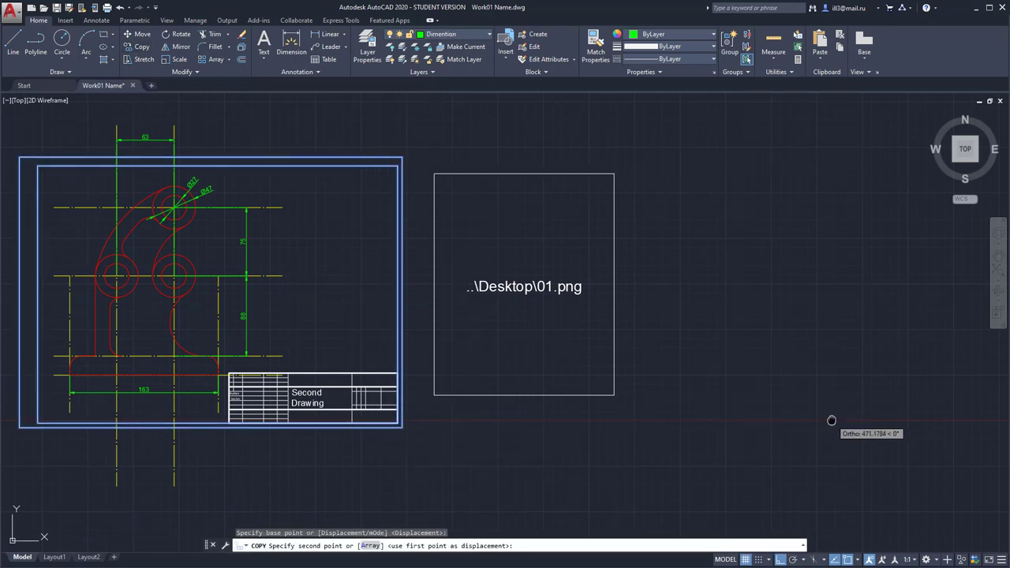
pyautogui.moveTo(831, 420); pyautogui.dragTo(587, 412, button='middle')
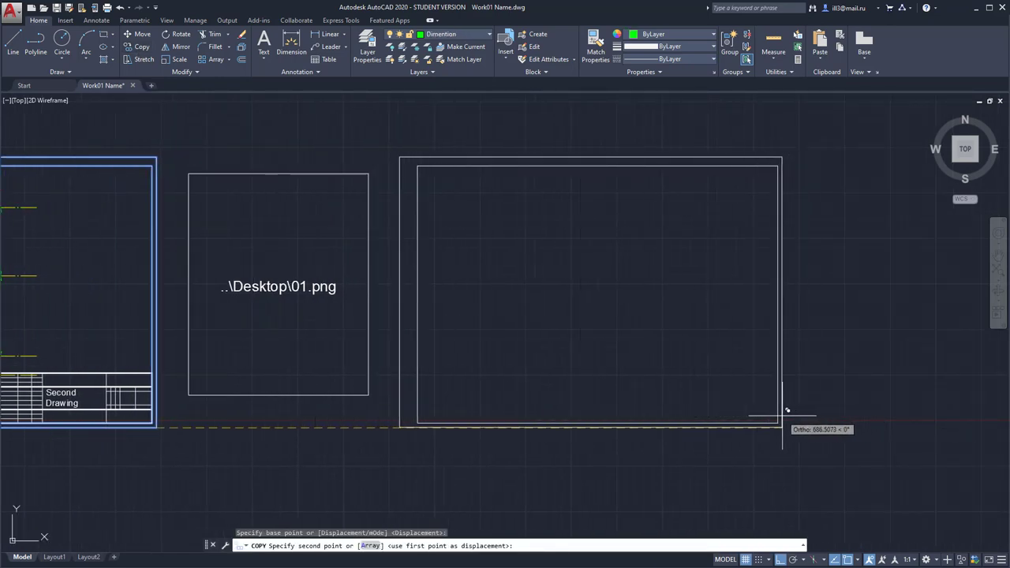
pyautogui.click(786, 411)
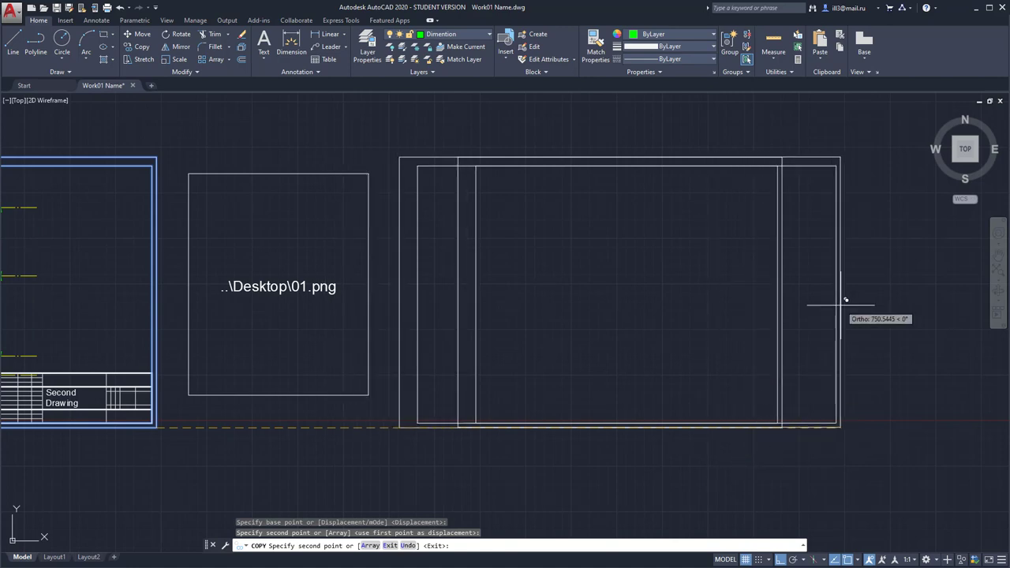
pyautogui.press('Escape')
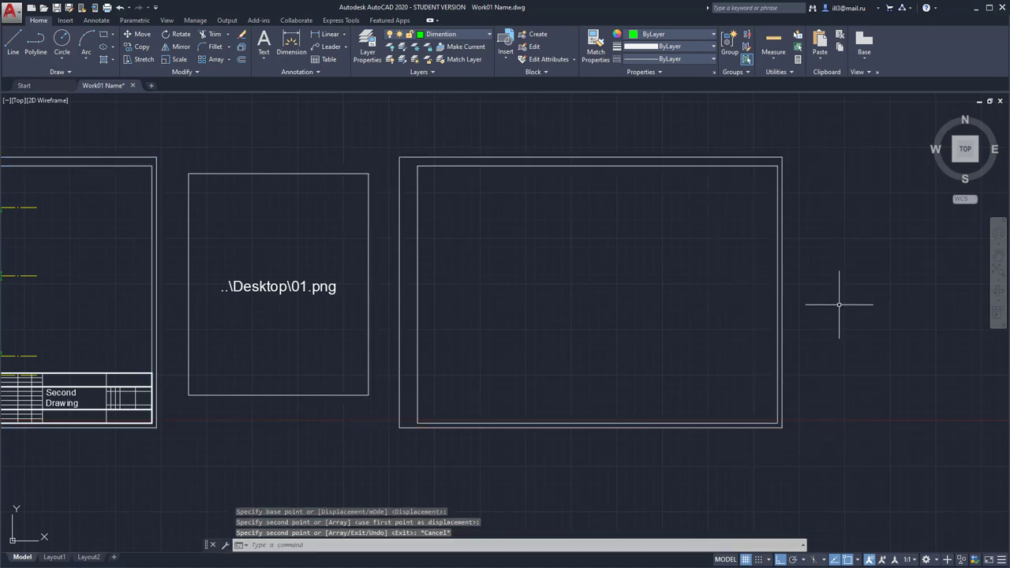
pyautogui.moveTo(839, 304); pyautogui.dragTo(787, 297, button='middle')
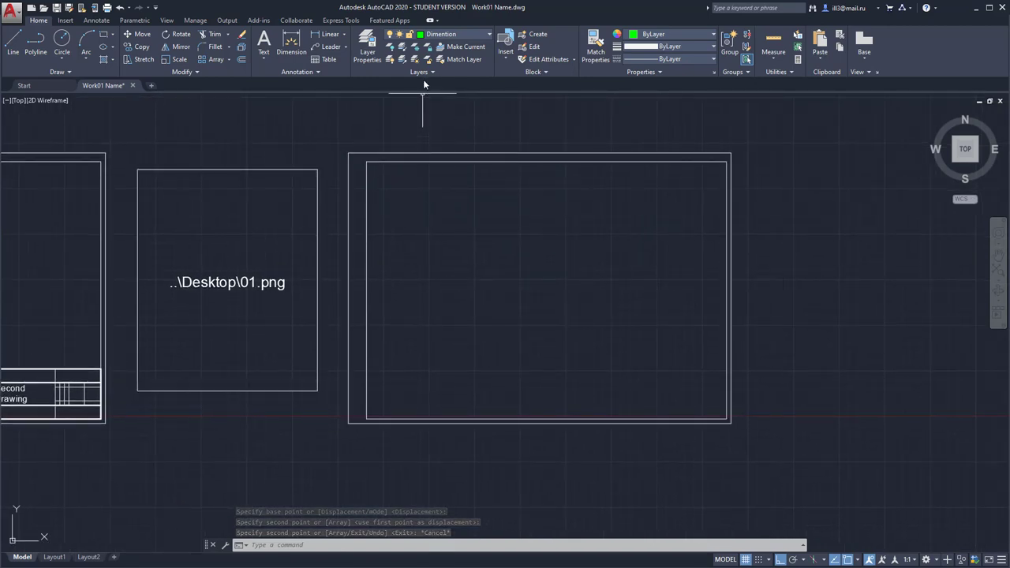
# Insert the Tittle block at the new frame's inner lower-right corner
pyautogui.click(503, 47)
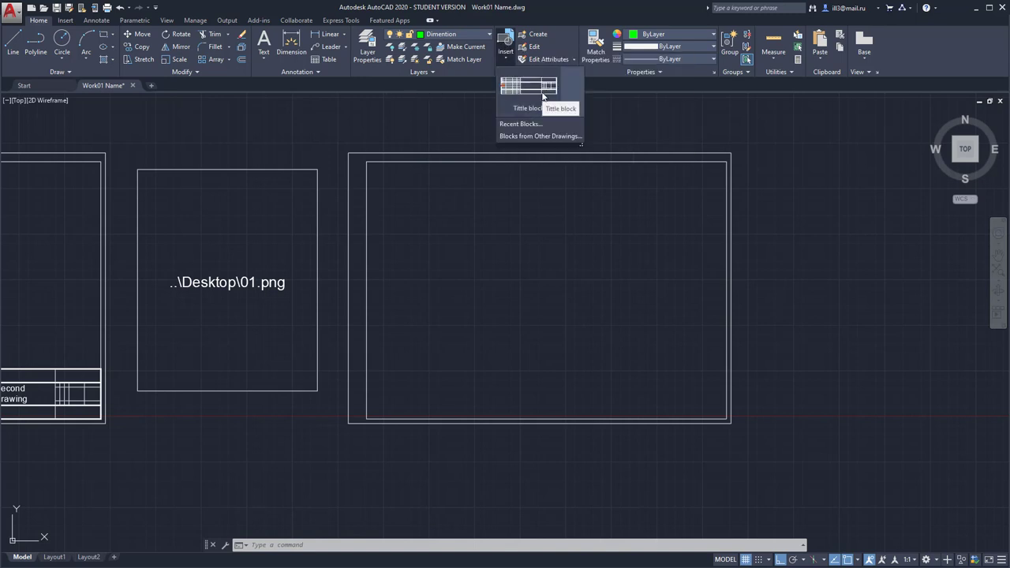
pyautogui.click(529, 88)
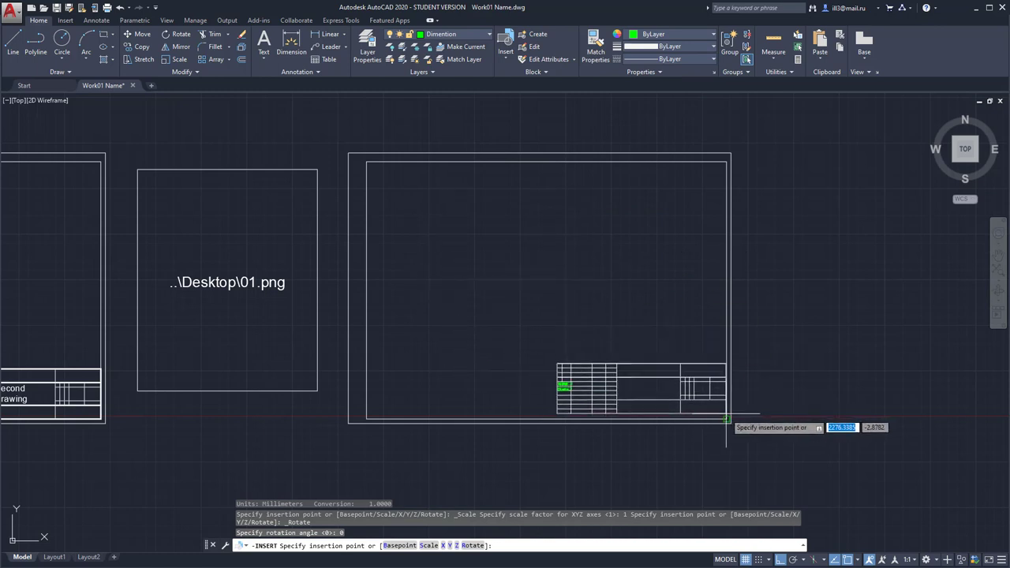
pyautogui.click(726, 418)
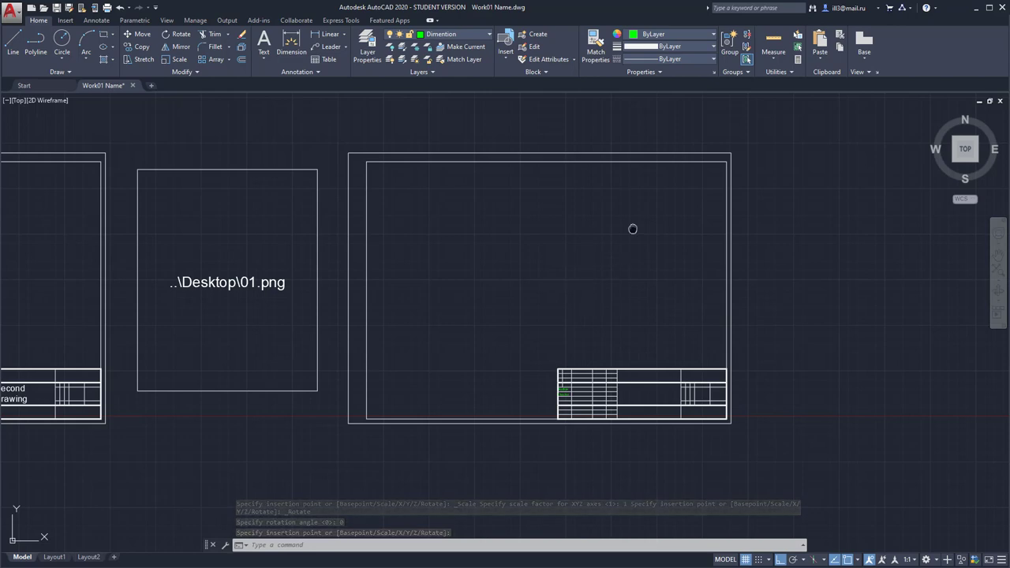
pyautogui.moveTo(632, 228); pyautogui.dragTo(496, 239, button='middle')
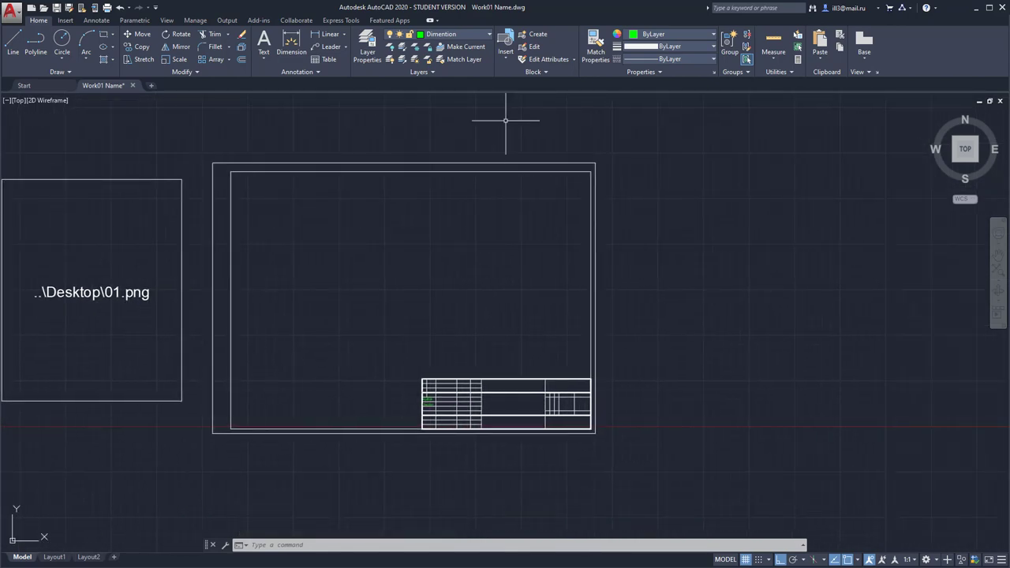
# Place the part's reference image right of the new frame at scale 1 and rotation 0
pyautogui.click(654, 88)
pyautogui.click(646, 418)
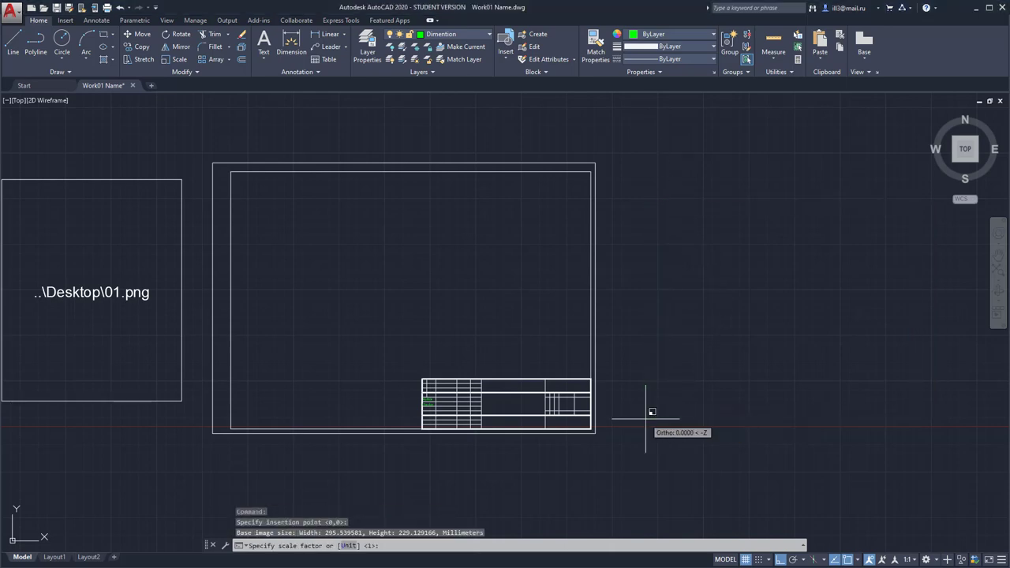
pyautogui.press('Return')
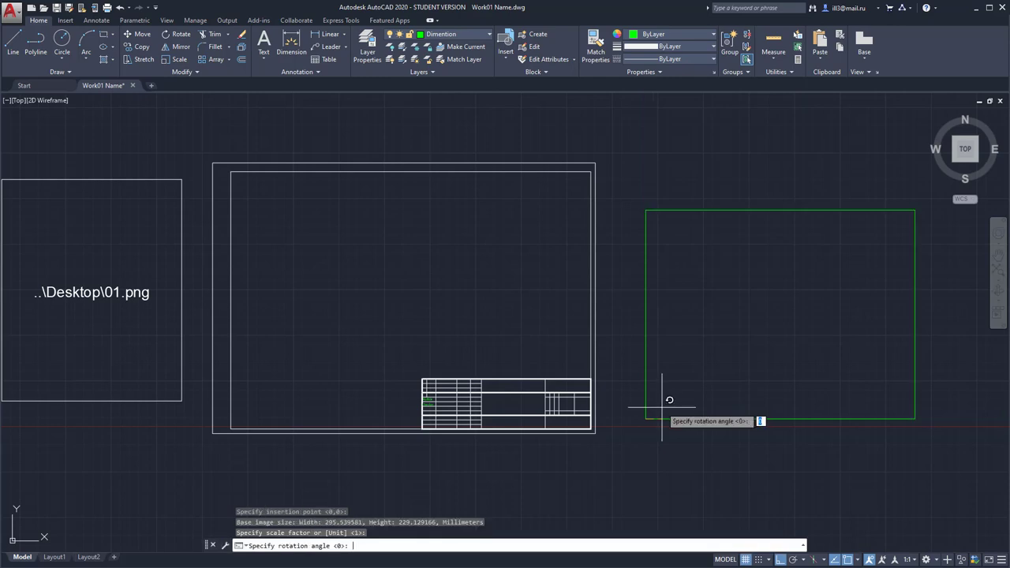
pyautogui.press('Return')
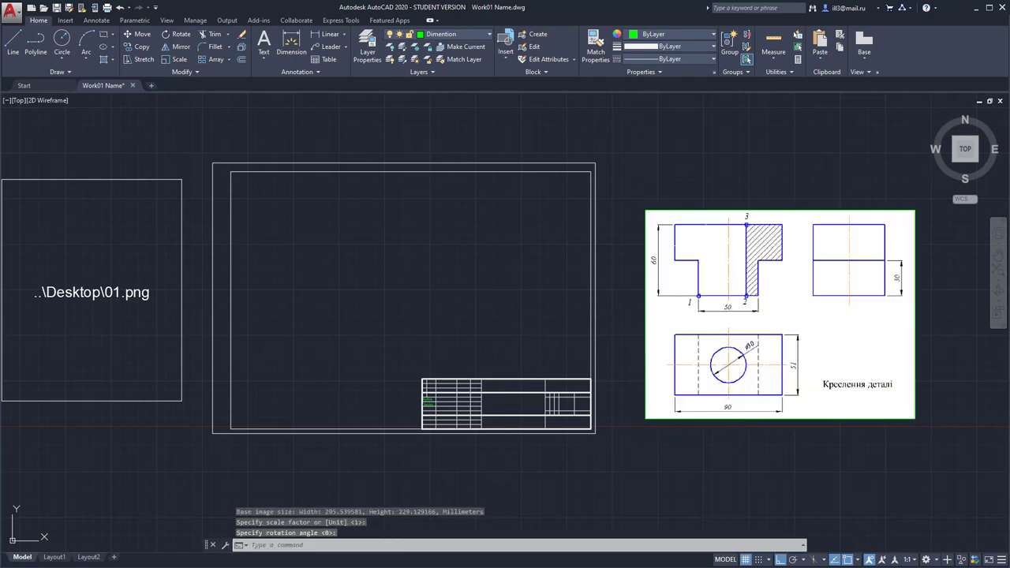
pyautogui.moveTo(706, 243); pyautogui.dragTo(680, 234, button='middle')
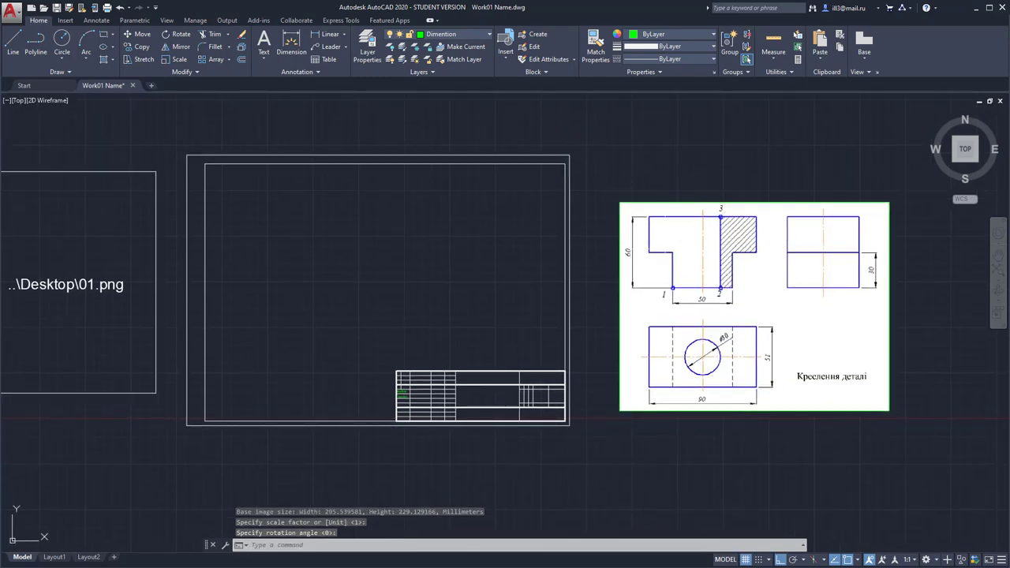
pyautogui.scroll(2, 664, 250)
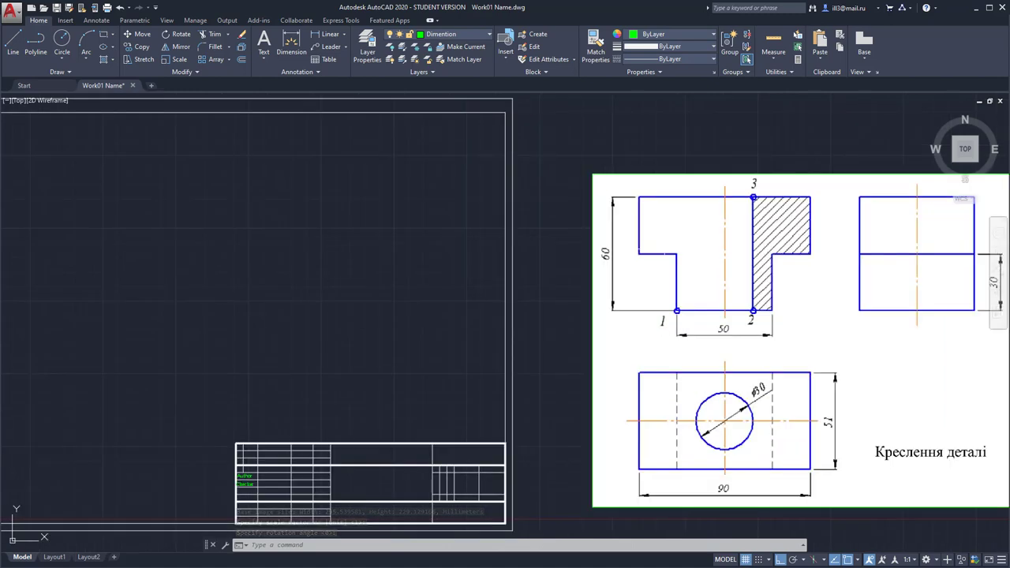
pyautogui.scroll(-2, 671, 261)
pyautogui.moveTo(639, 216); pyautogui.dragTo(642, 225, button='middle')
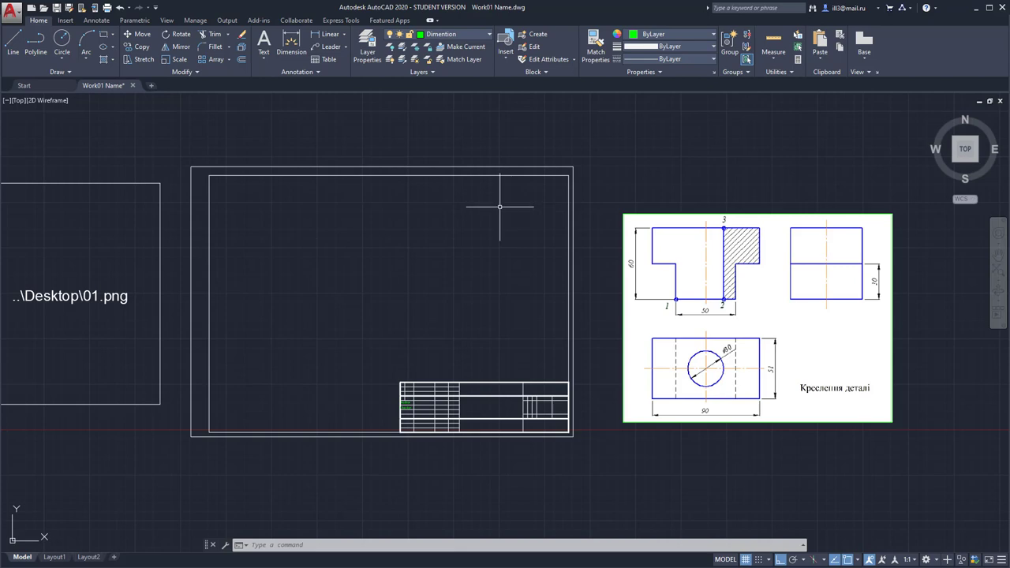
# Make Cunstruction the current layer and draw a vertical line from above to below the frame
pyautogui.click(450, 35)
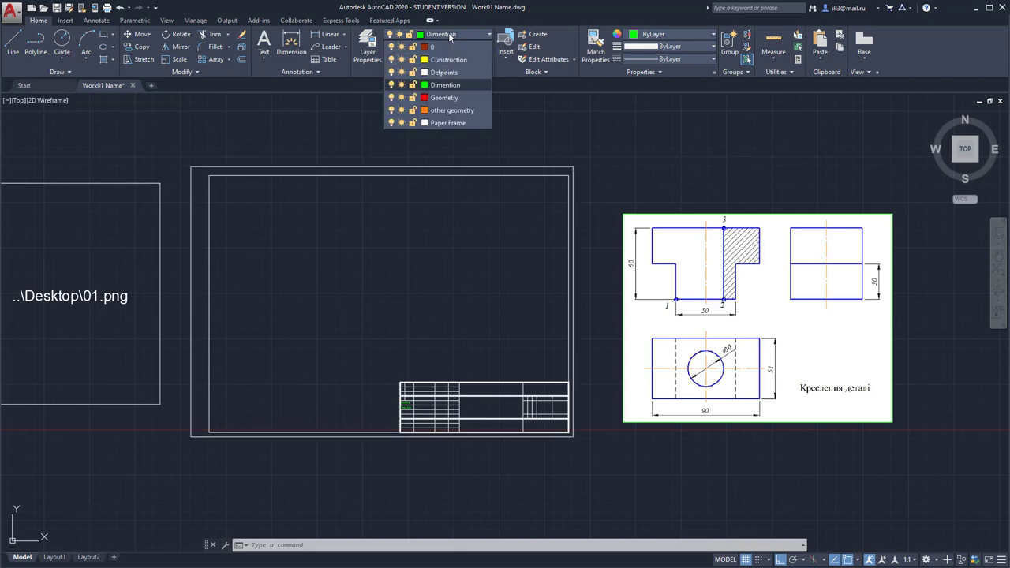
pyautogui.click(445, 60)
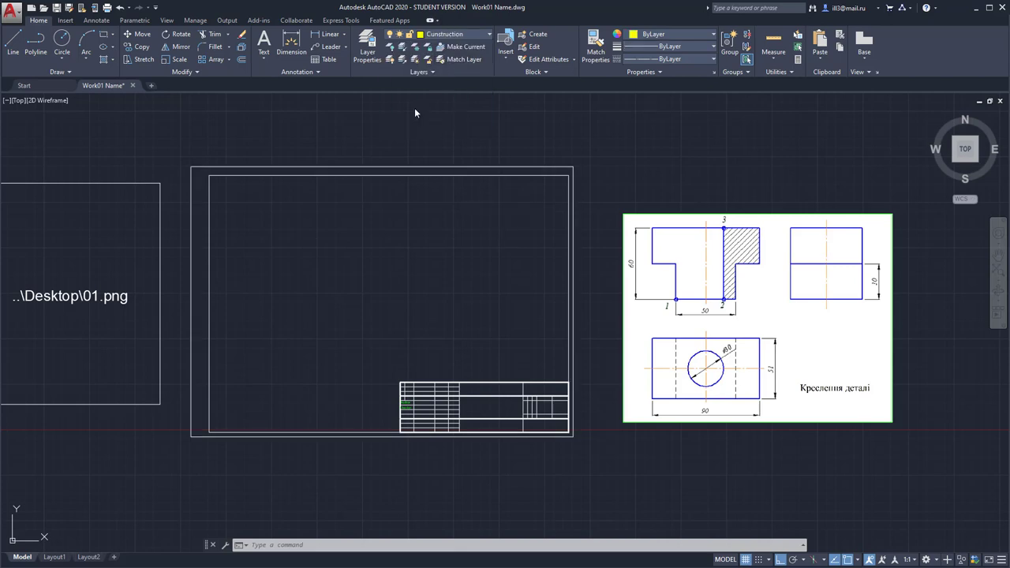
pyautogui.click(13, 45)
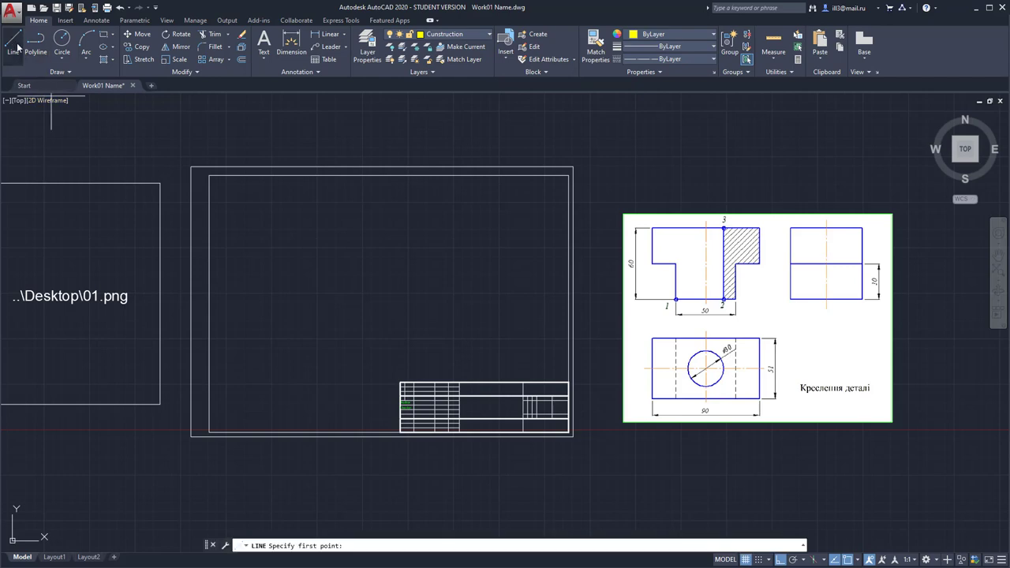
pyautogui.click(270, 137)
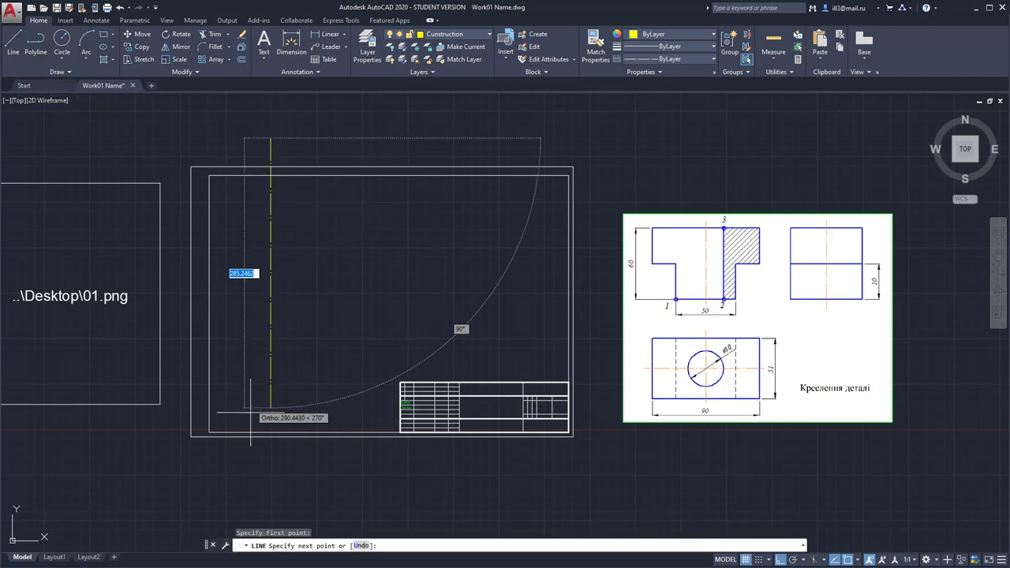
pyautogui.click(262, 470)
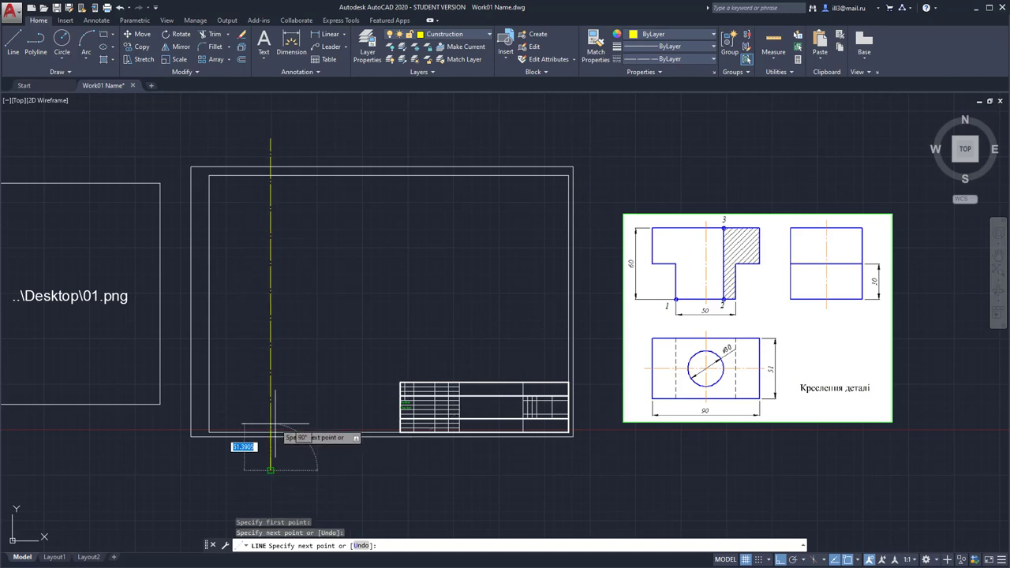
pyautogui.press('Escape')
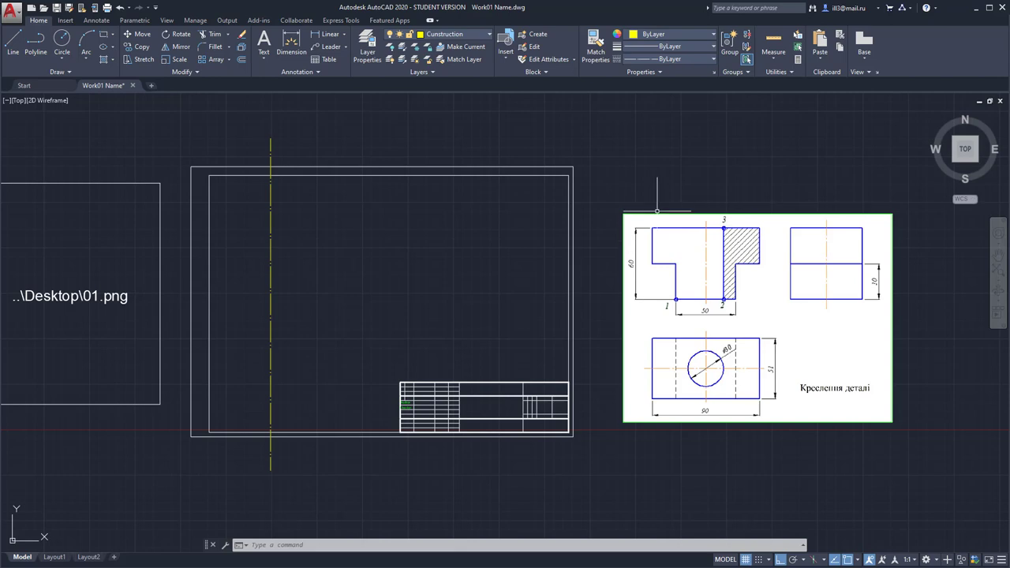
pyautogui.moveTo(666, 199); pyautogui.dragTo(619, 195, button='middle')
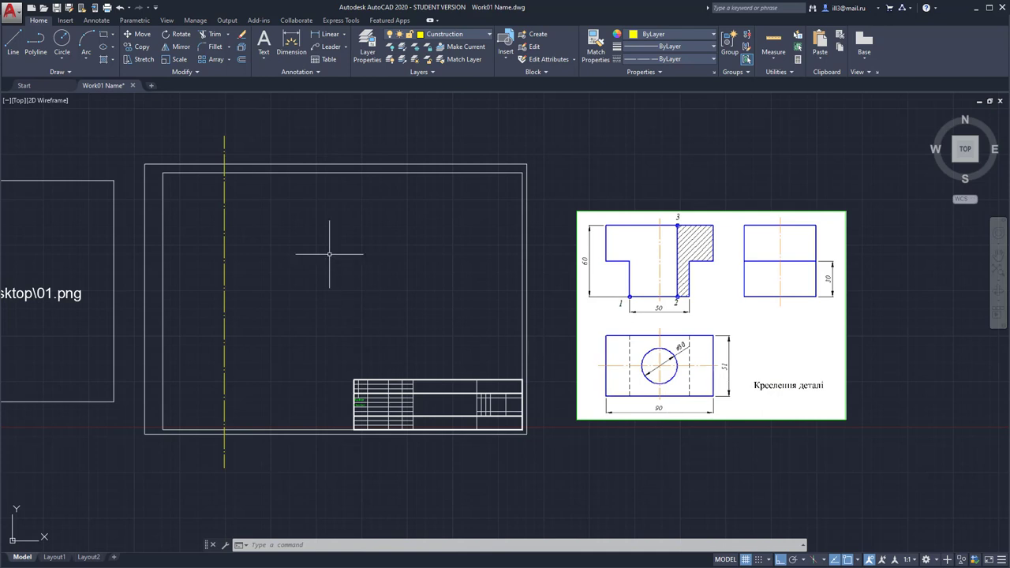
# Offset the vertical centre line 90 units to the right
pyautogui.click(242, 60)
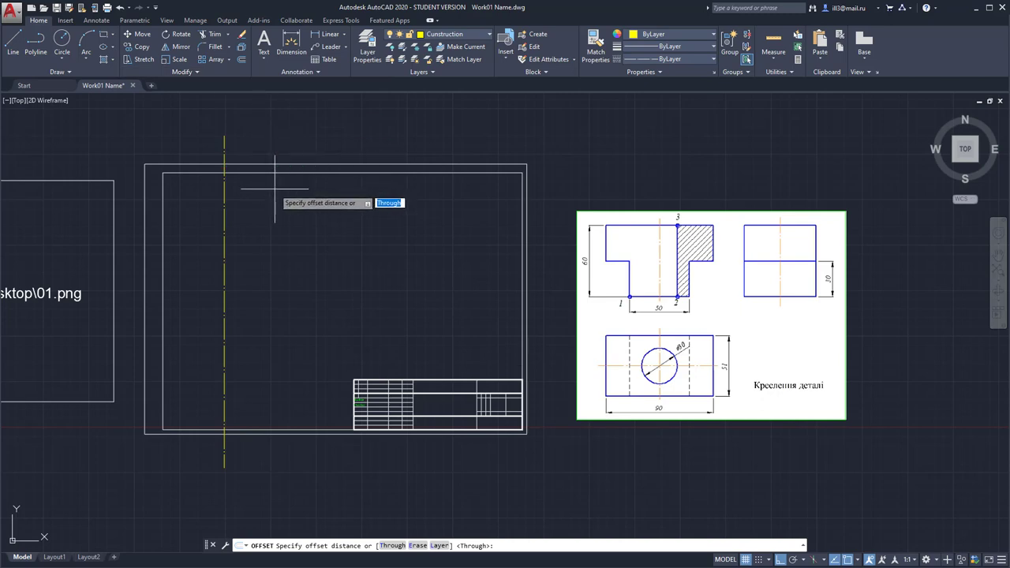
pyautogui.write('90')
pyautogui.press('Return')
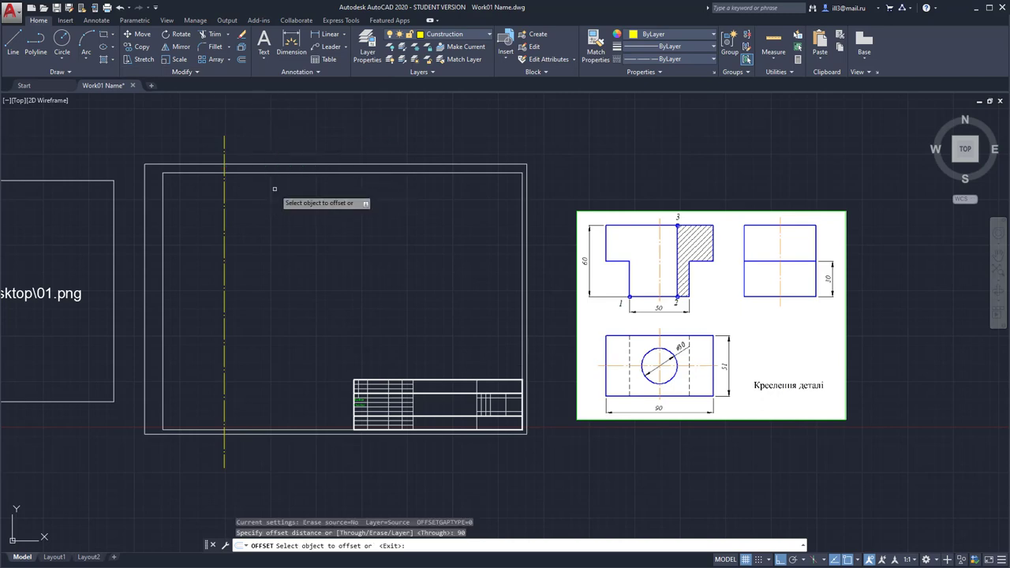
pyautogui.click(225, 203)
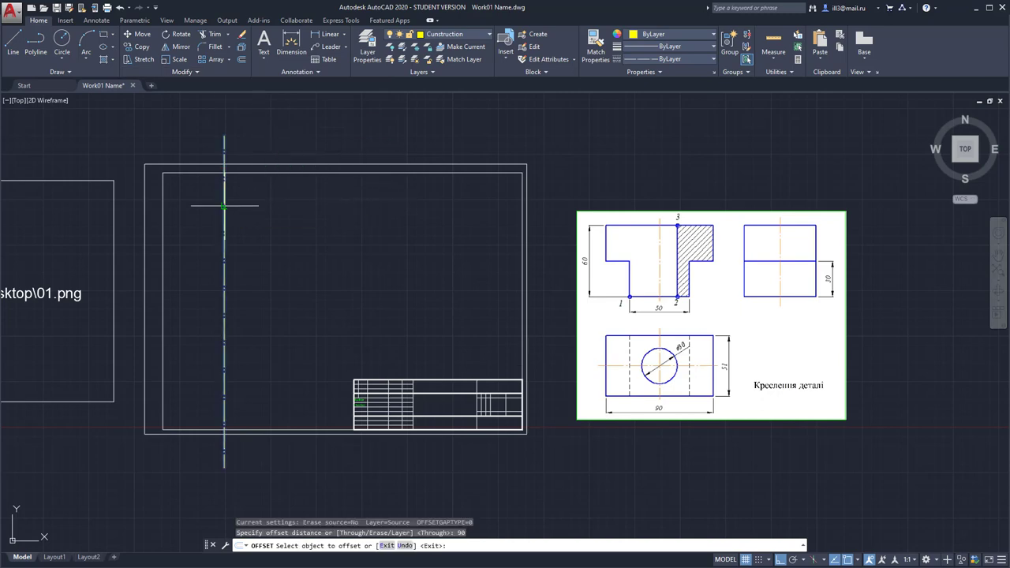
pyautogui.click(281, 207)
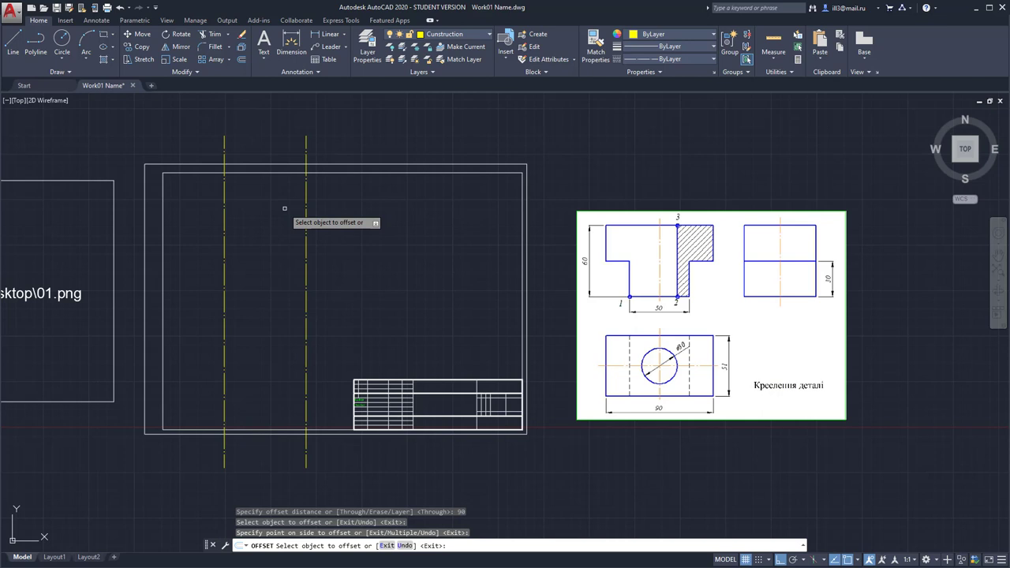
pyautogui.press('Escape')
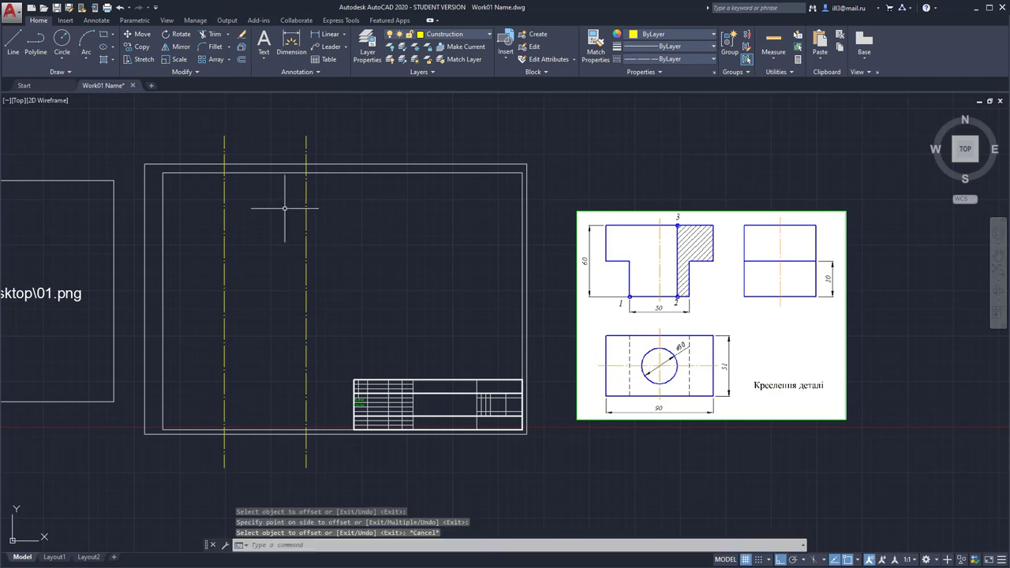
pyautogui.click(12, 43)
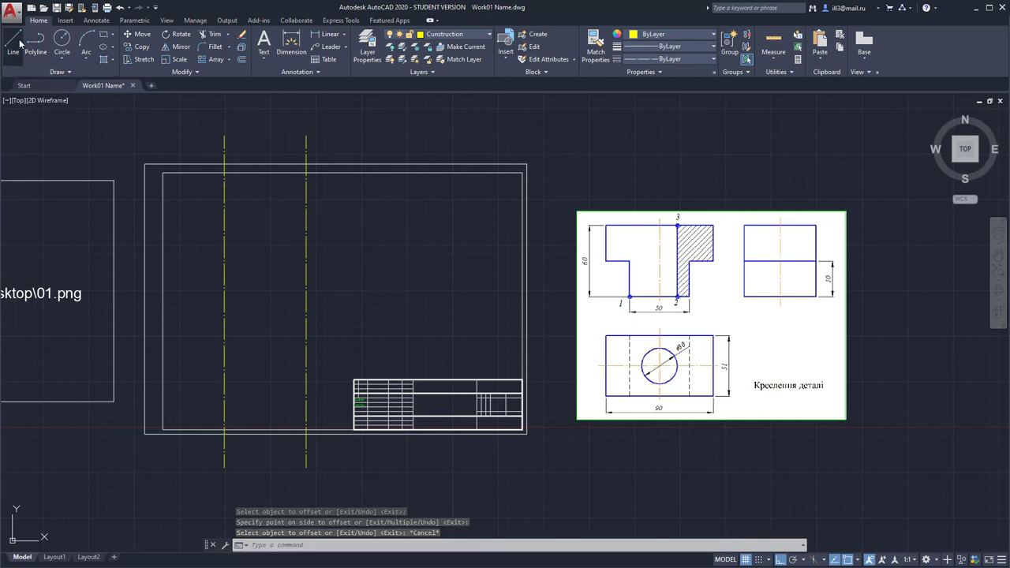
# Draw a horizontal centre line across the top of the frame
pyautogui.click(183, 191)
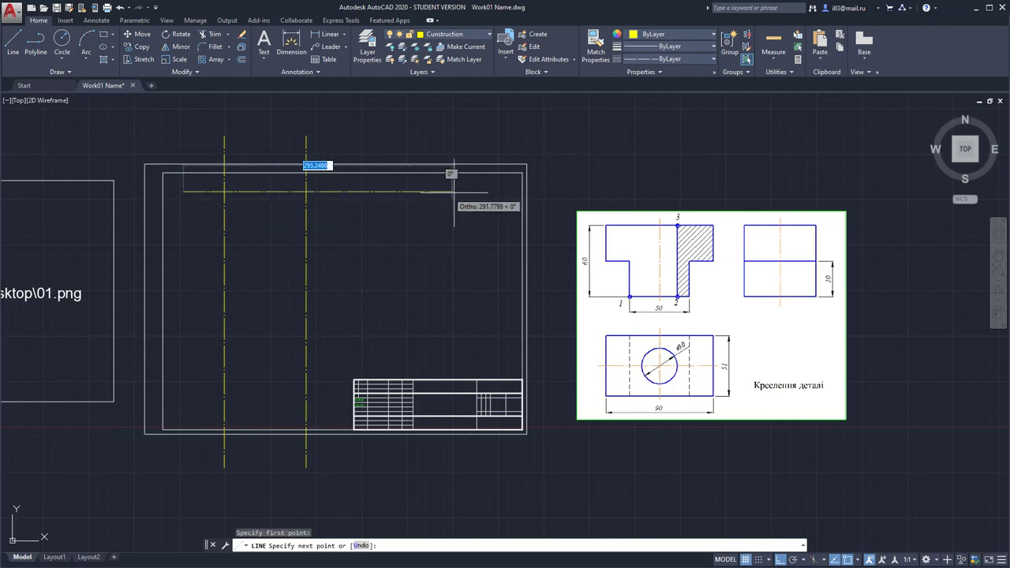
pyautogui.click(505, 193)
pyautogui.press('Escape')
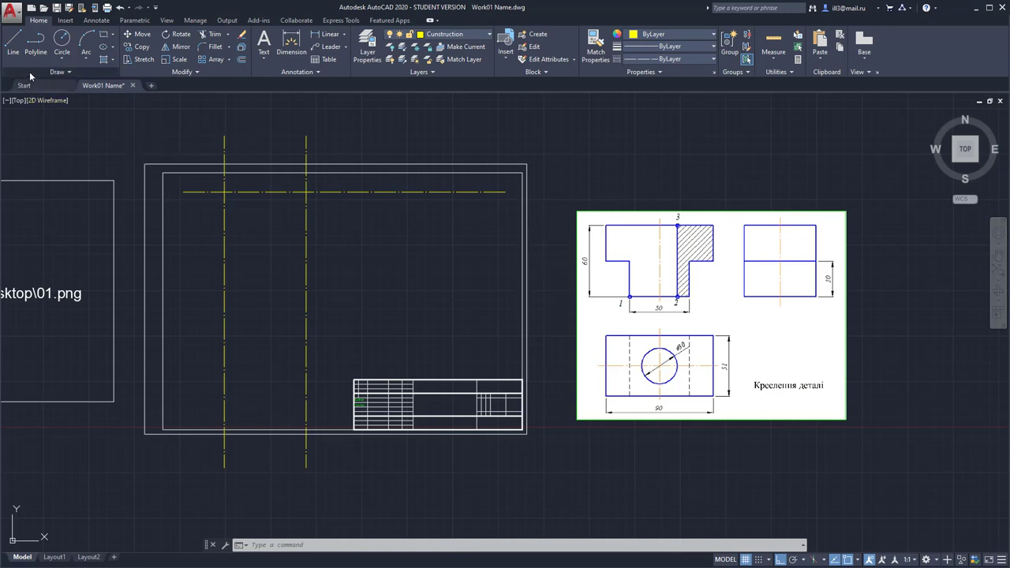
# Offset the top horizontal centre line 60 units downward
pyautogui.click(242, 62)
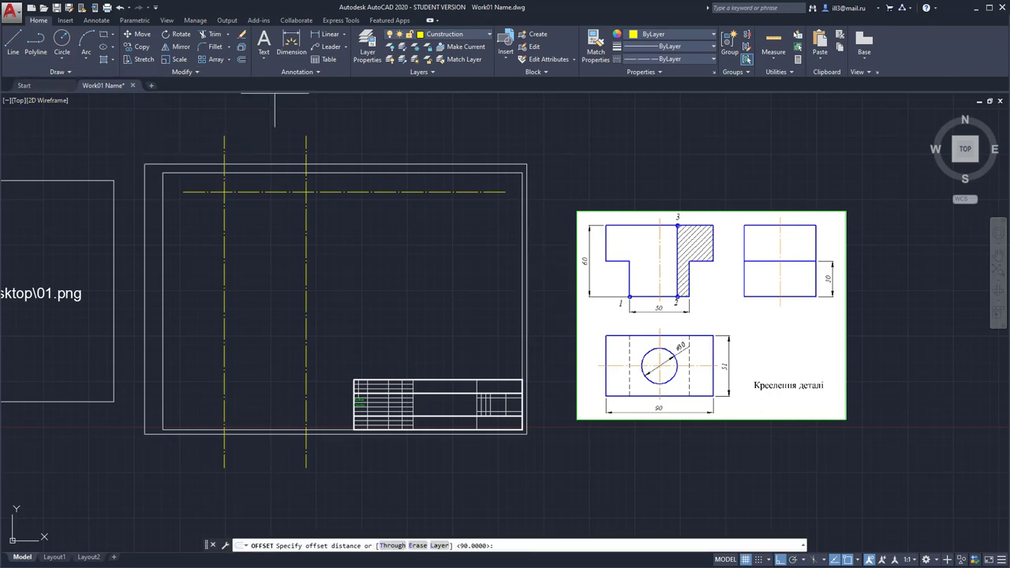
pyautogui.write('60')
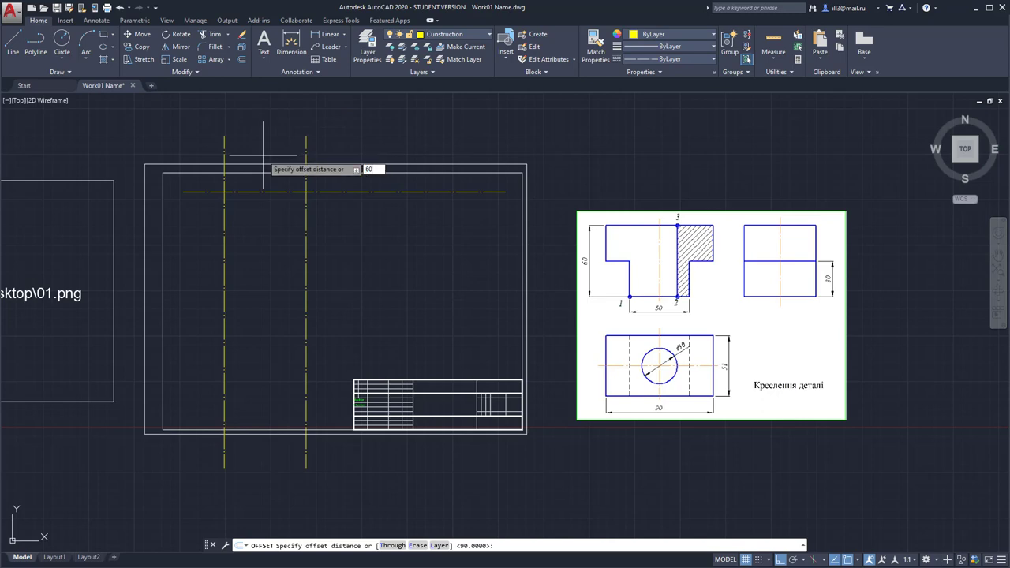
pyautogui.press('Return')
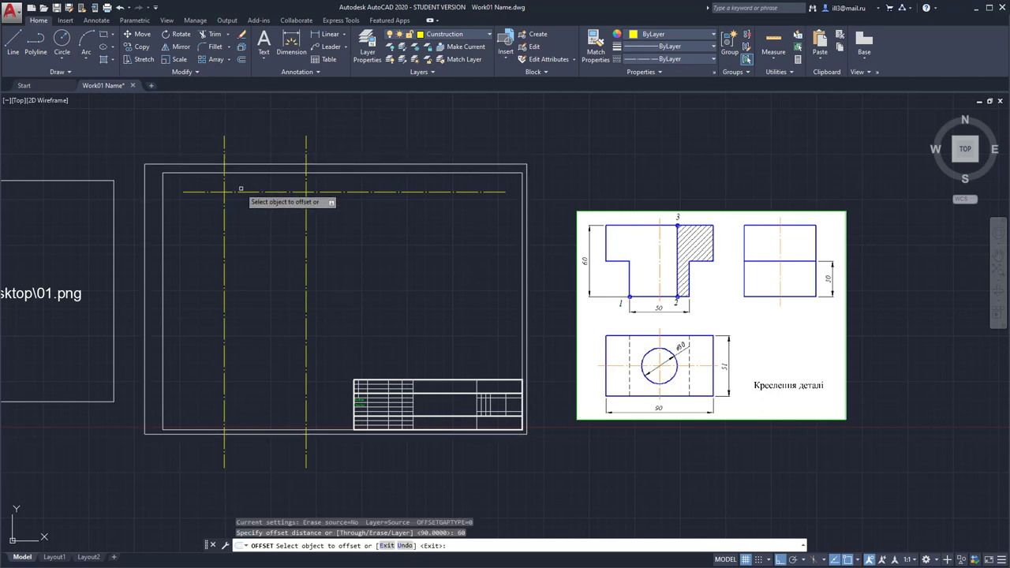
pyautogui.click(245, 192)
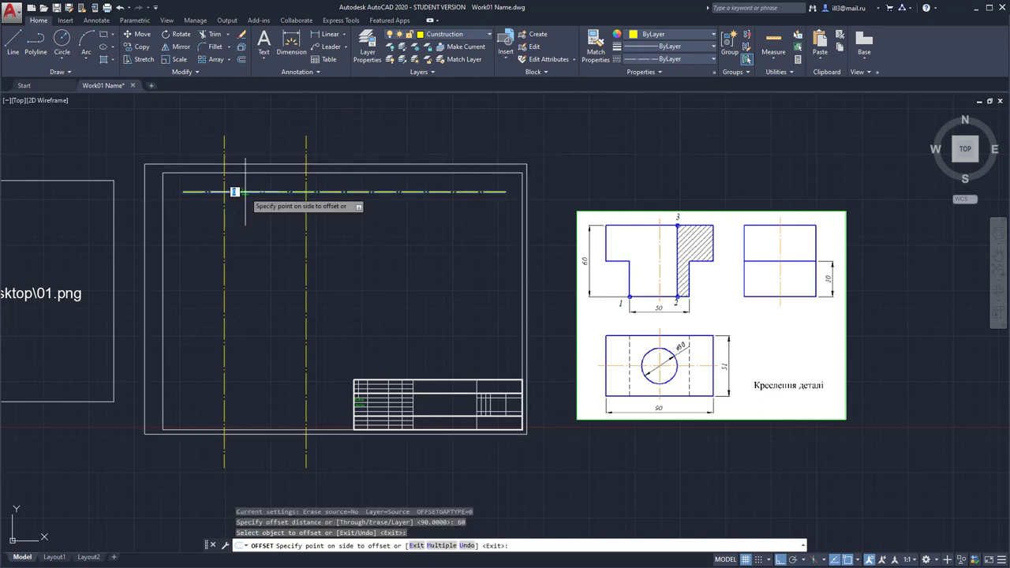
pyautogui.click(245, 245)
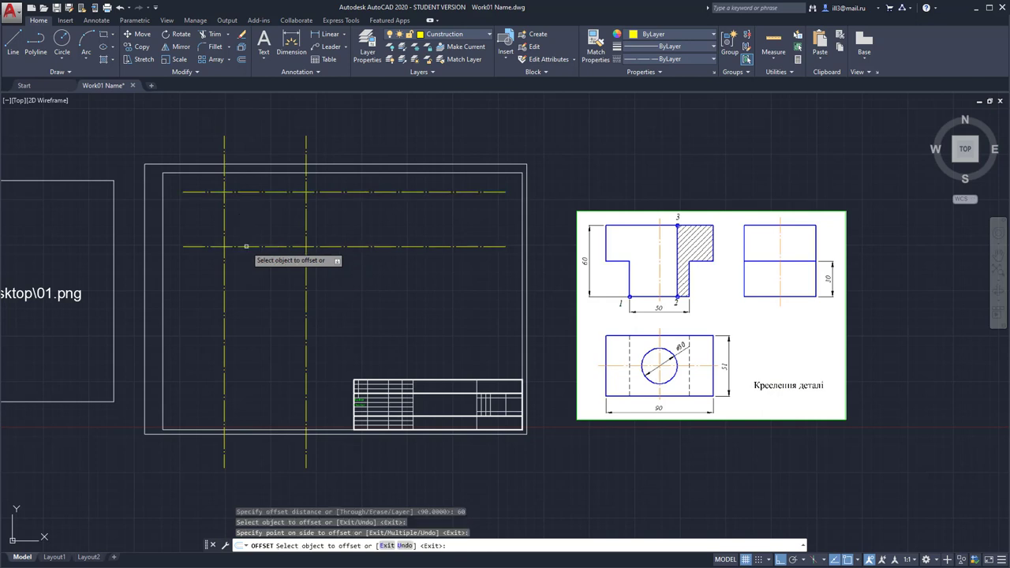
pyautogui.rightClick(254, 272)
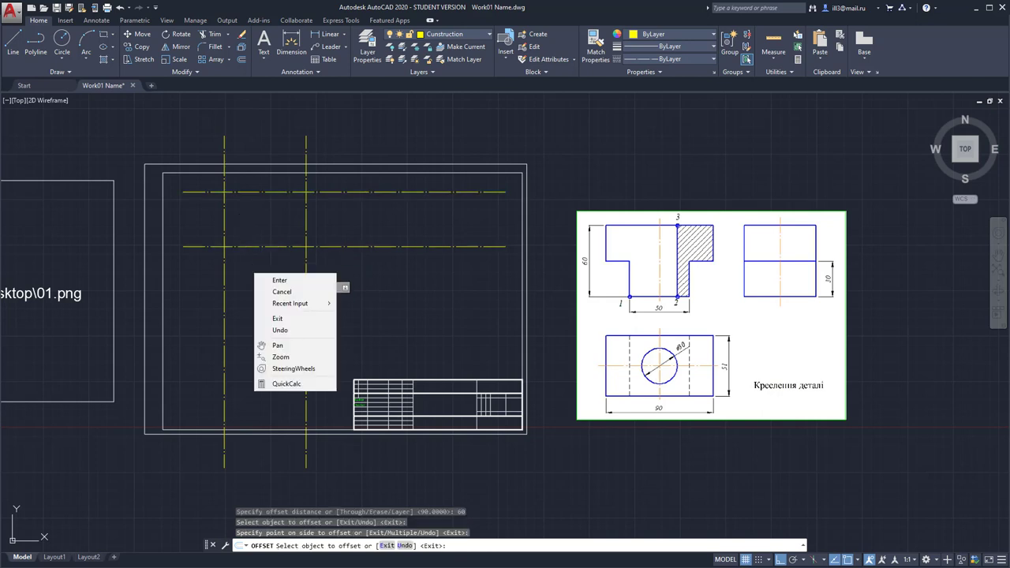
pyautogui.click(270, 278)
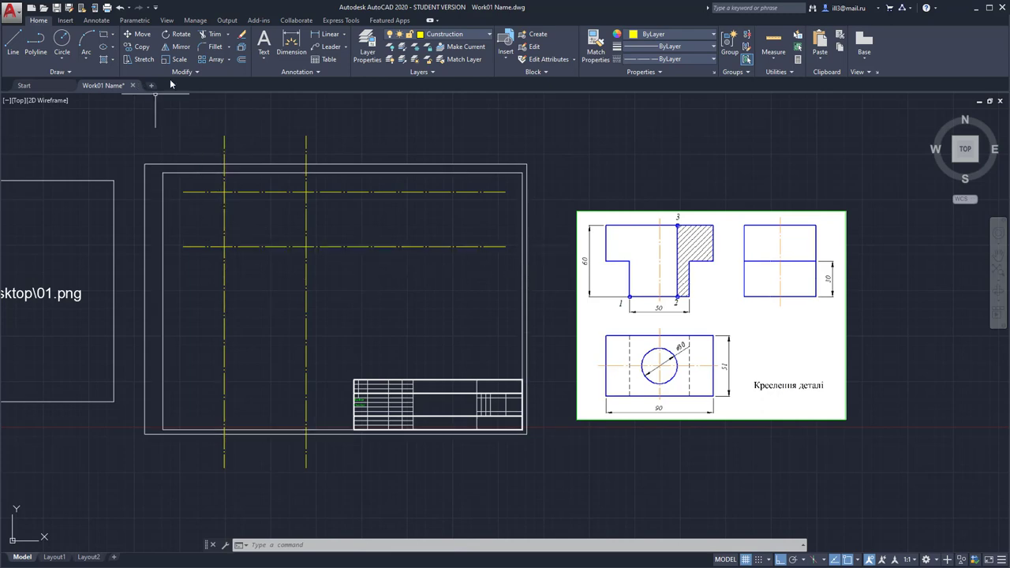
# Offset the lower horizontal centre line 30 units upward
pyautogui.click(242, 60)
pyautogui.write('30')
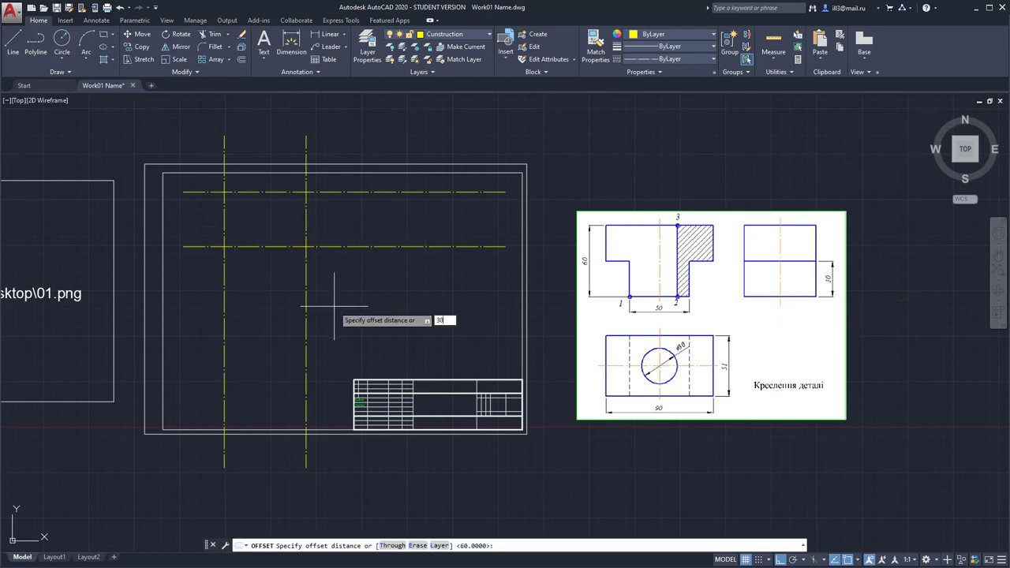
pyautogui.press('Return')
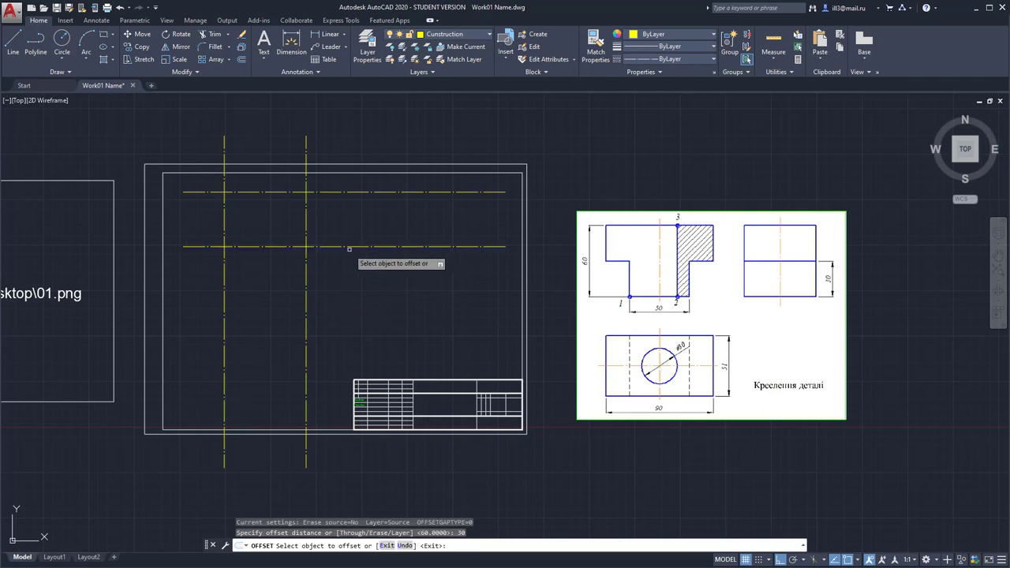
pyautogui.click(348, 246)
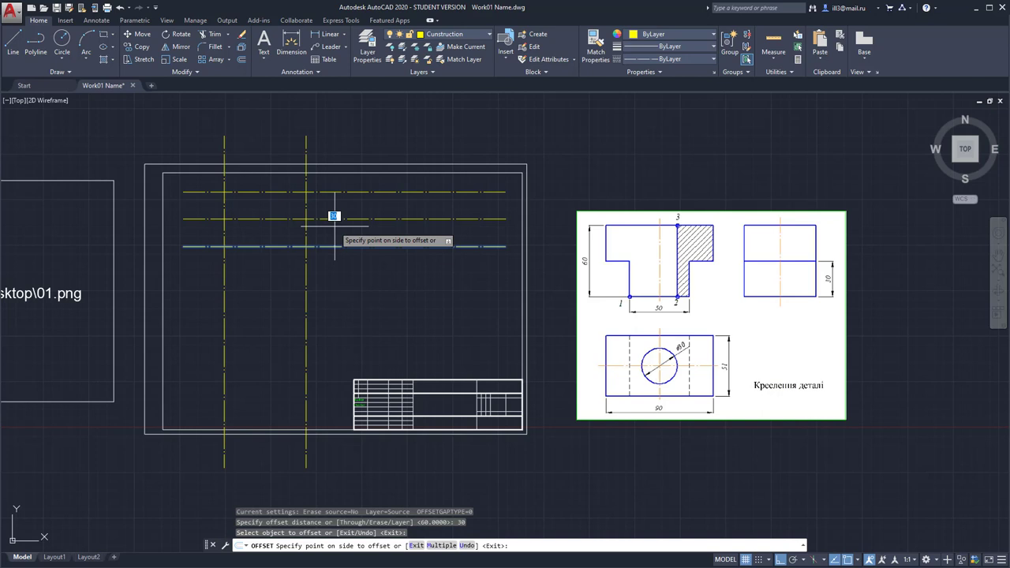
pyautogui.click(334, 216)
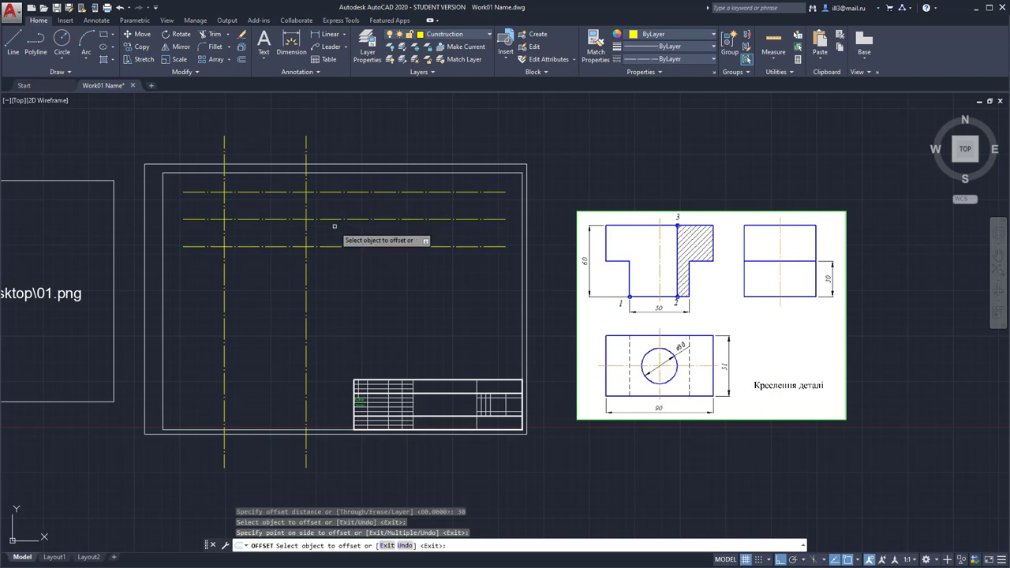
pyautogui.rightClick(335, 277)
pyautogui.click(359, 289)
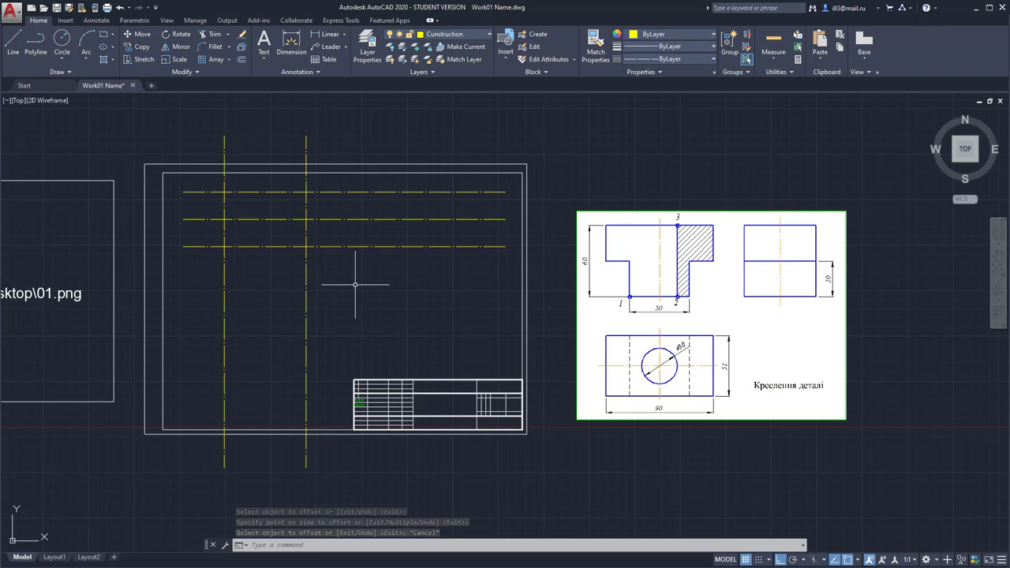
# Draw a vertical line 45 units right of the top-left intersection, down past the lowest centre line
pyautogui.click(10, 49)
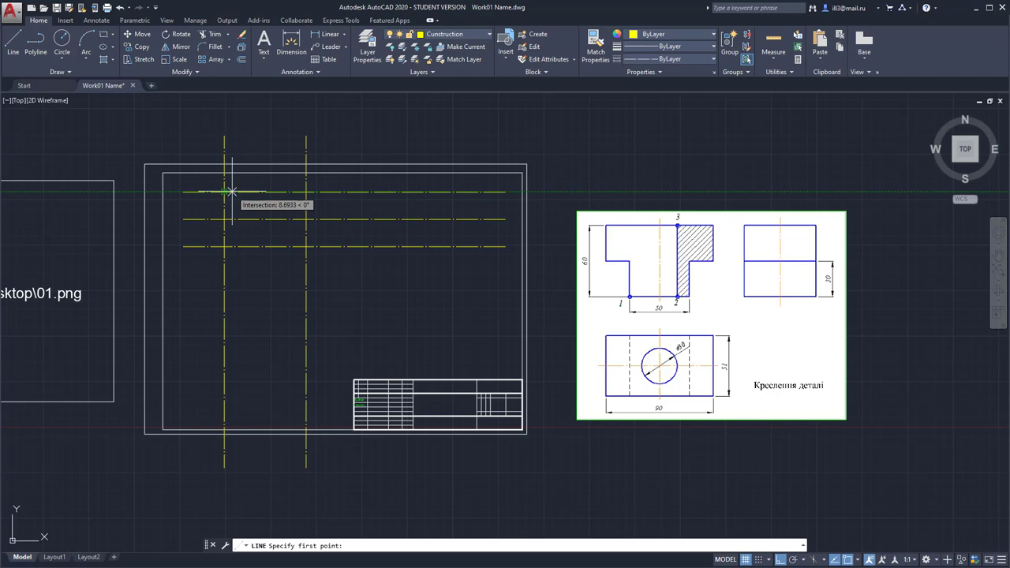
pyautogui.write('4')
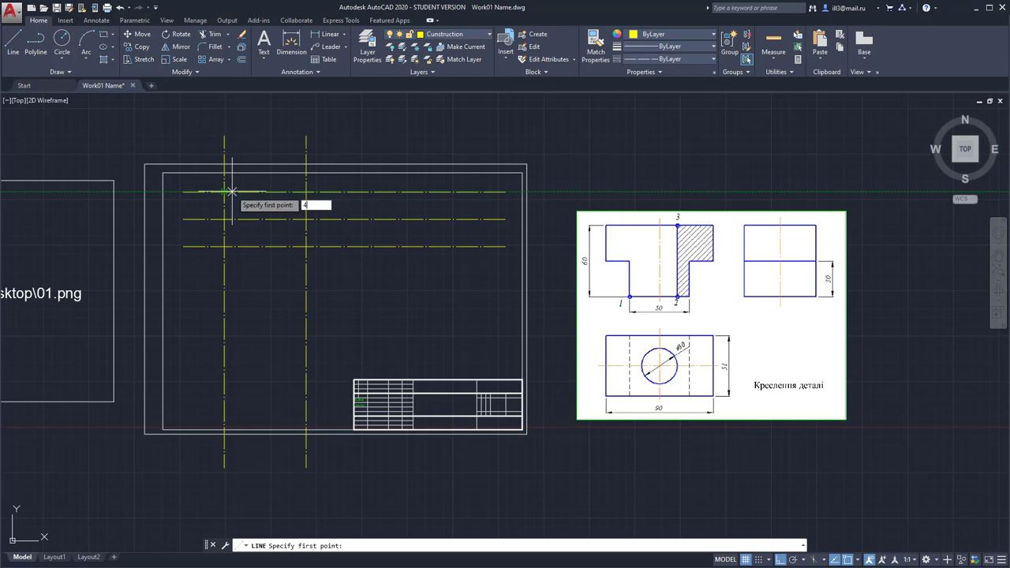
pyautogui.press('Return')
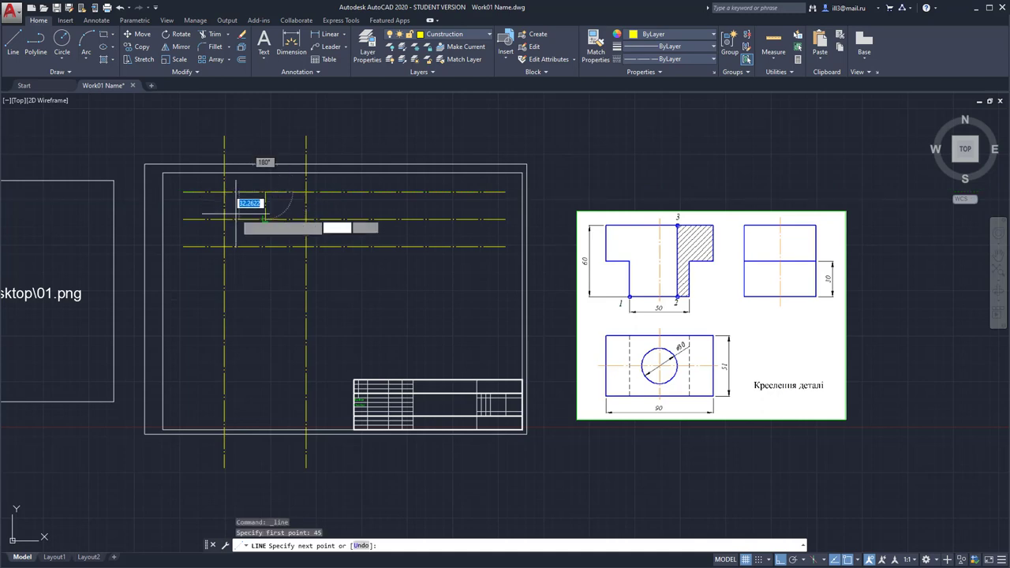
pyautogui.click(255, 268)
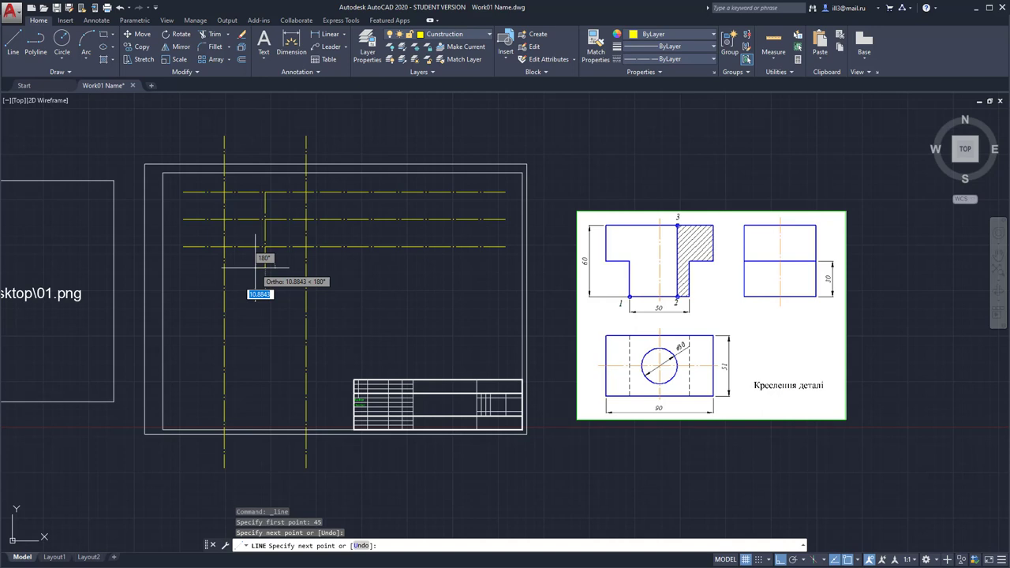
pyautogui.press('Escape')
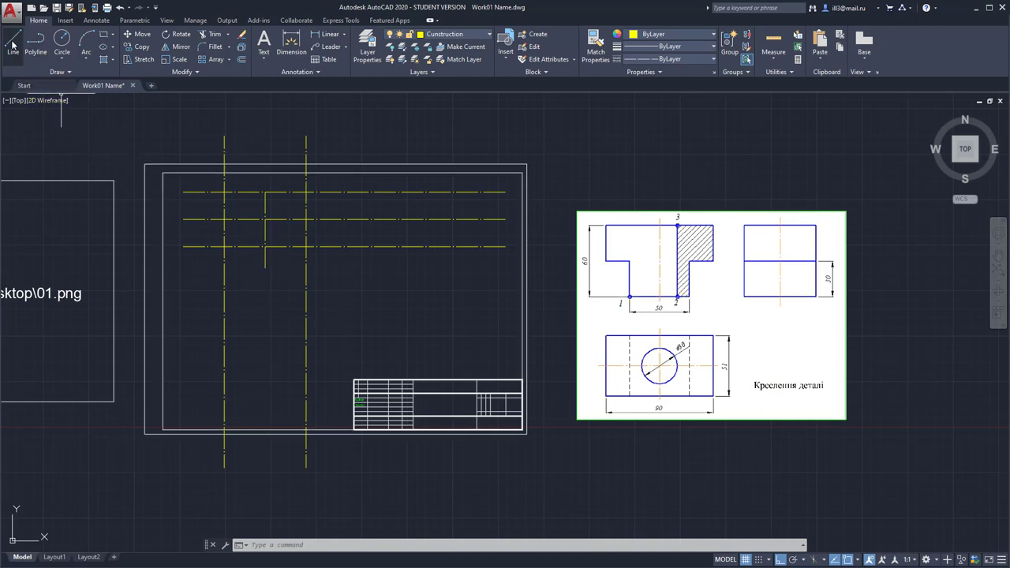
pyautogui.click(241, 60)
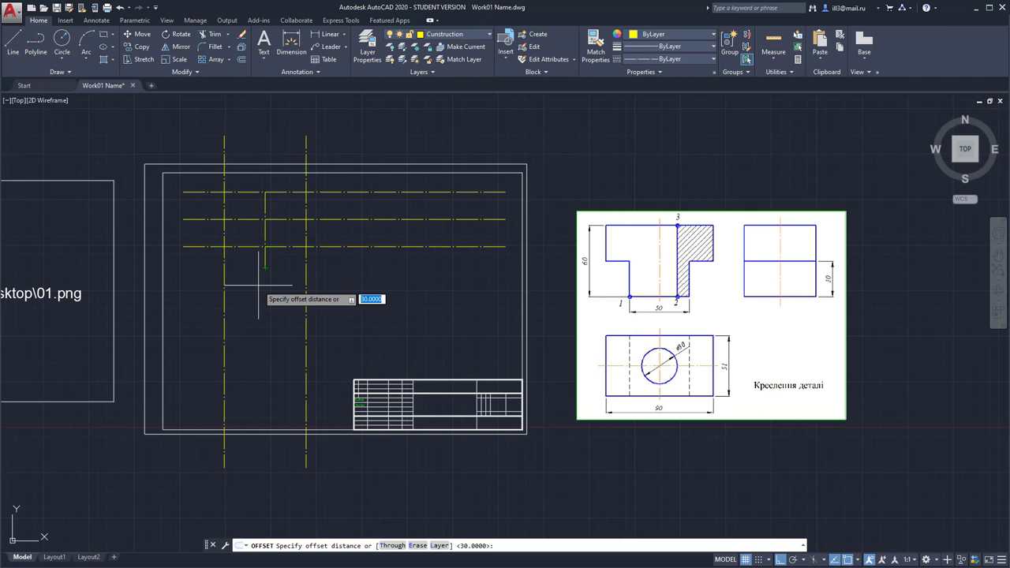
# Offset the new vertical line 25 units to its left and 25 units to its right
pyautogui.press('Return')
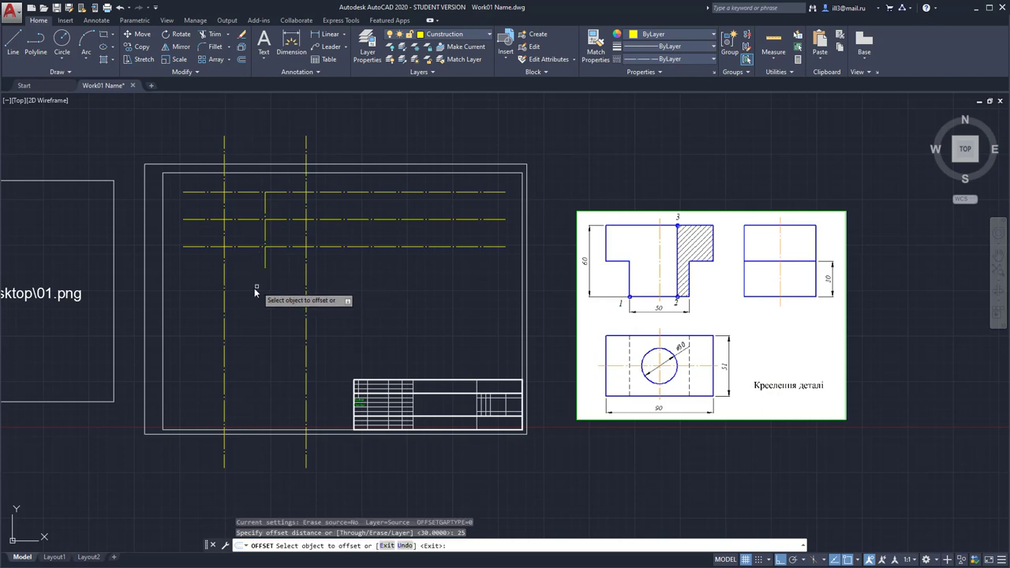
pyautogui.click(265, 251)
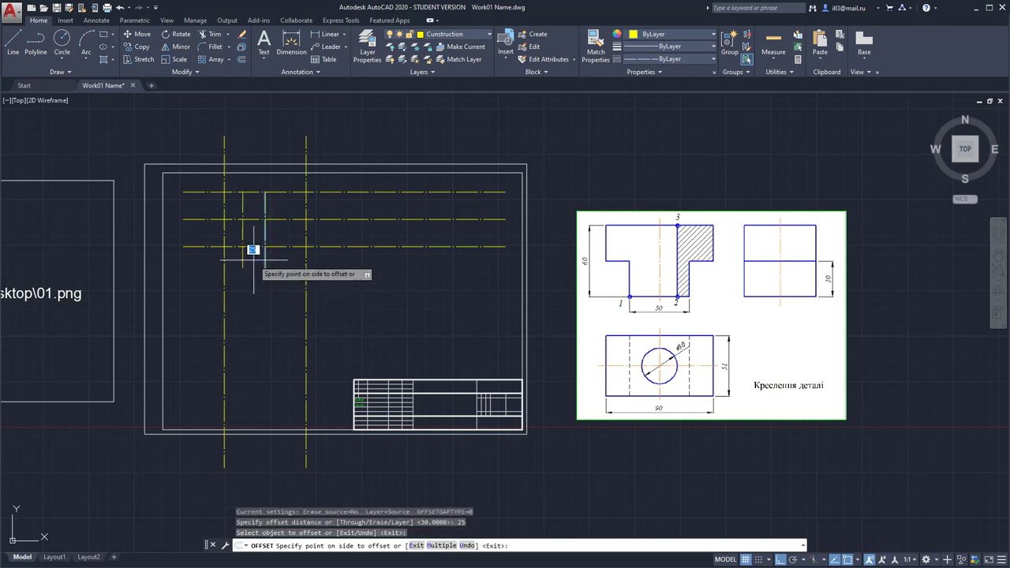
pyautogui.click(253, 260)
pyautogui.press('Return')
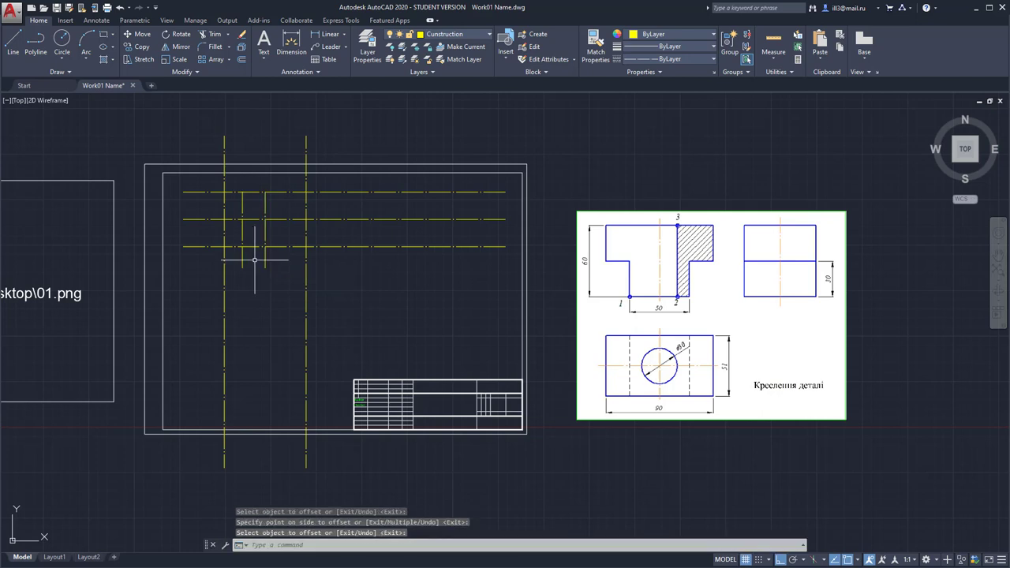
pyautogui.press('Return')
pyautogui.press('Return')
pyautogui.click(266, 245)
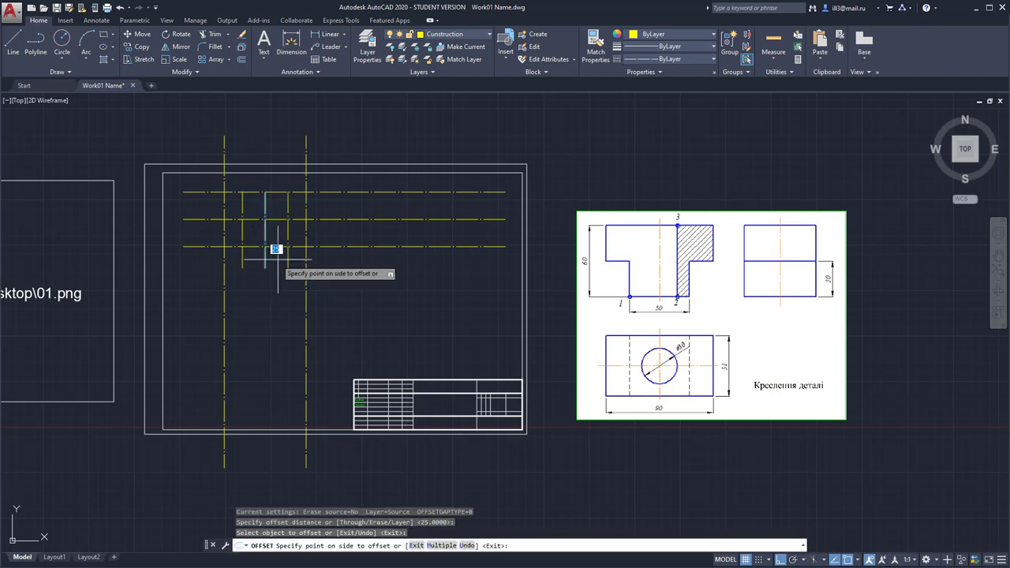
pyautogui.click(282, 260)
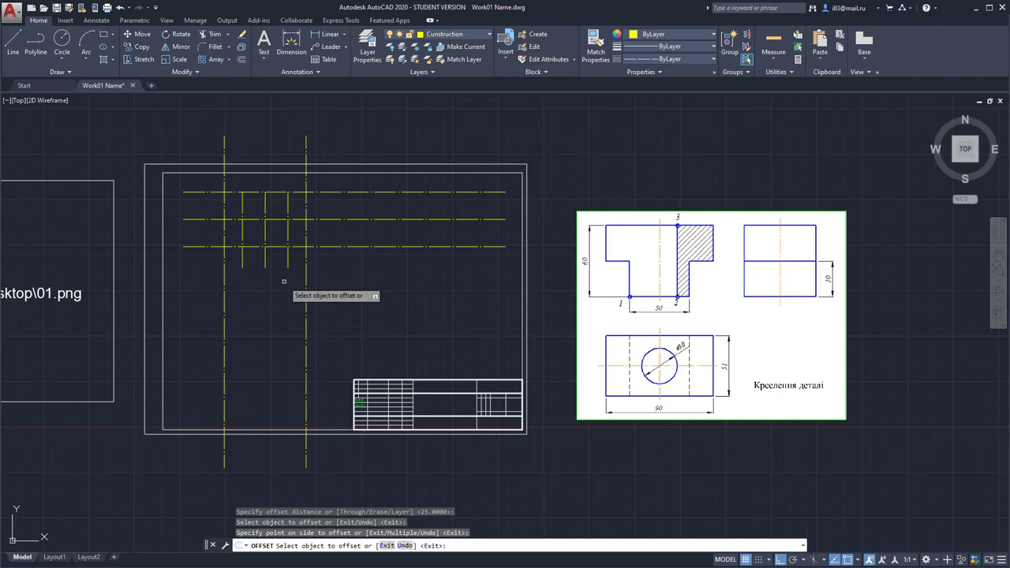
pyautogui.press('Return')
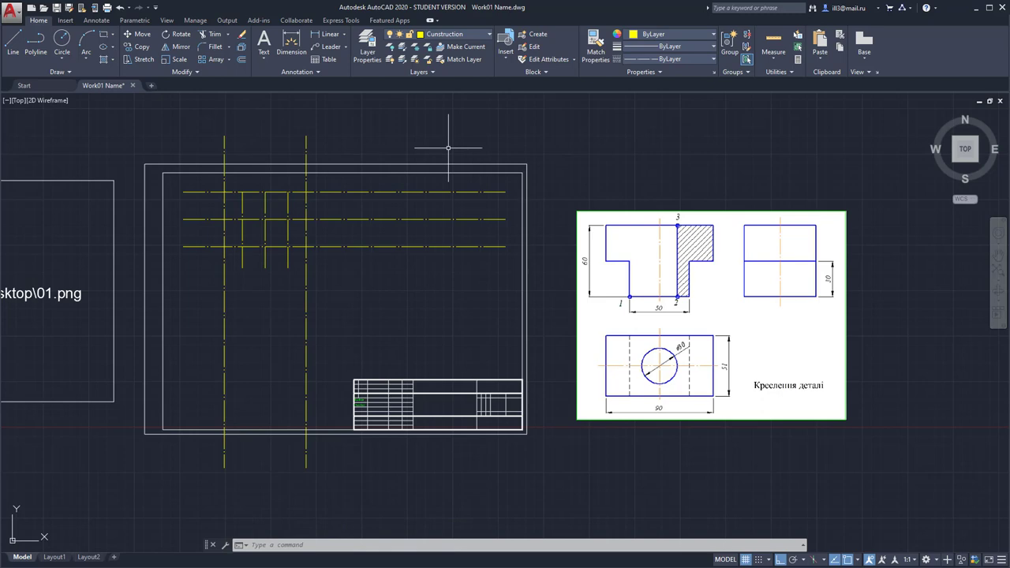
# Make Geometry the current layer and start a polyline of width 1 at the top-left grid intersection
pyautogui.click(445, 35)
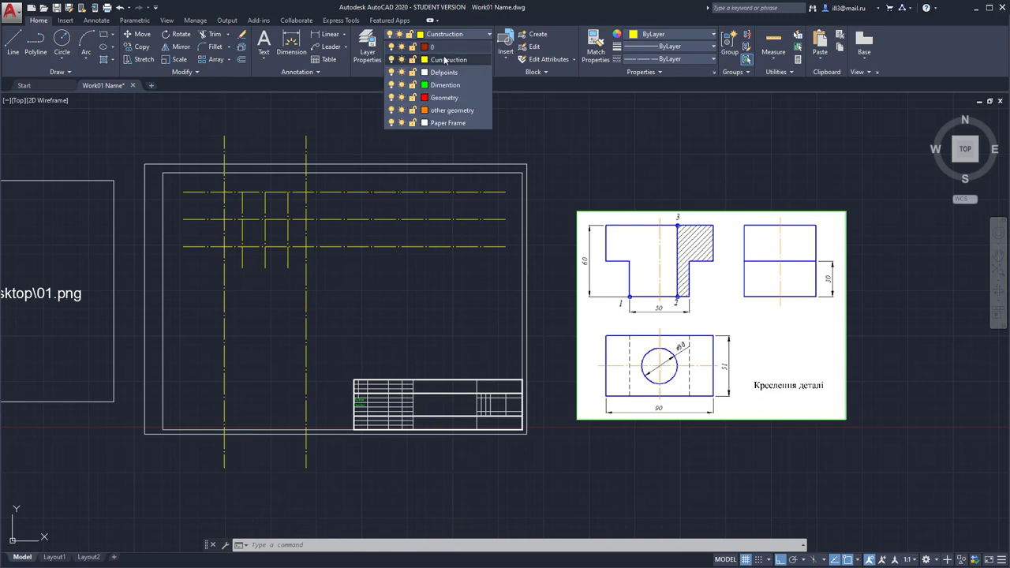
pyautogui.click(446, 97)
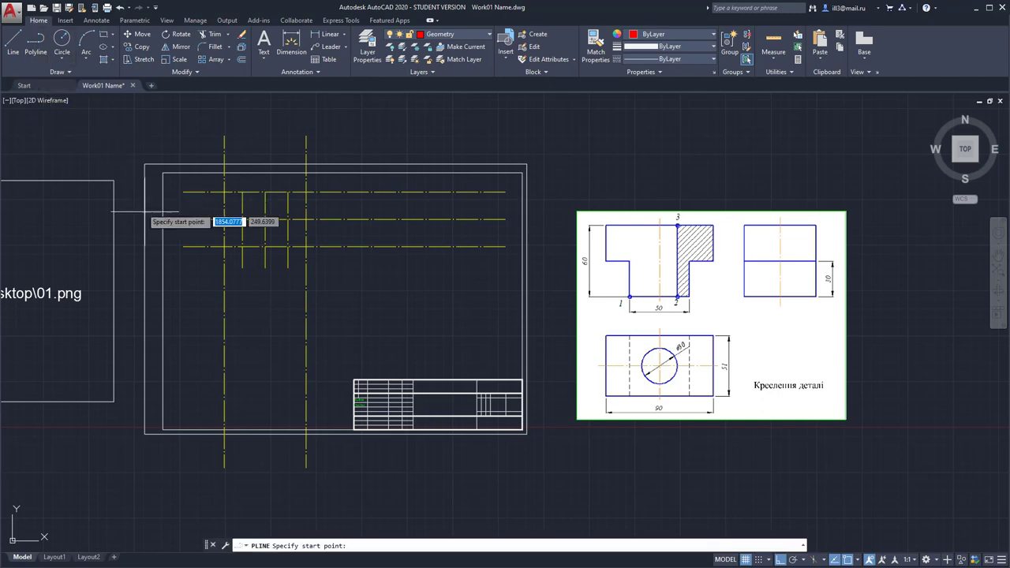
pyautogui.click(224, 192)
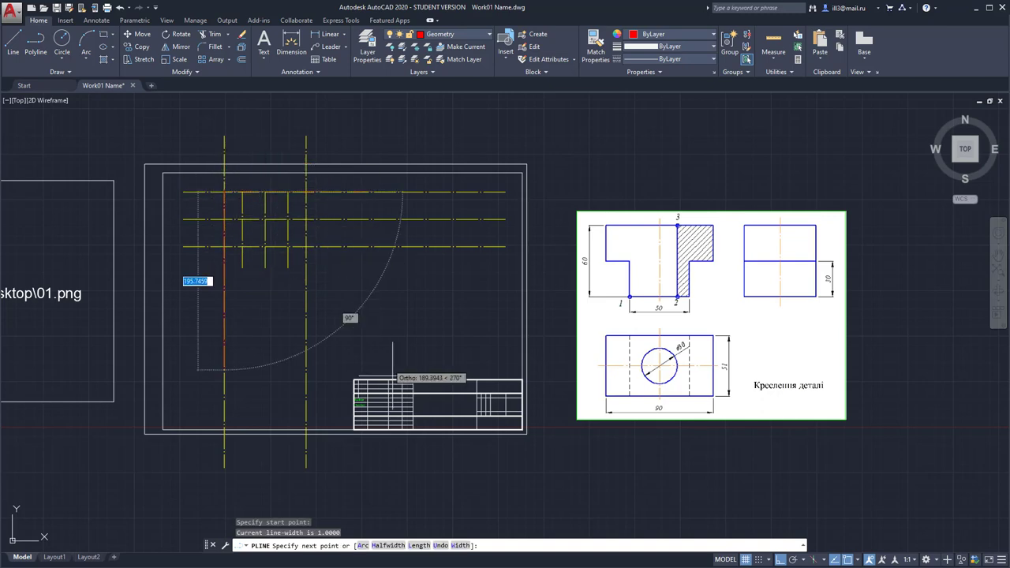
pyautogui.click(460, 545)
pyautogui.write('1')
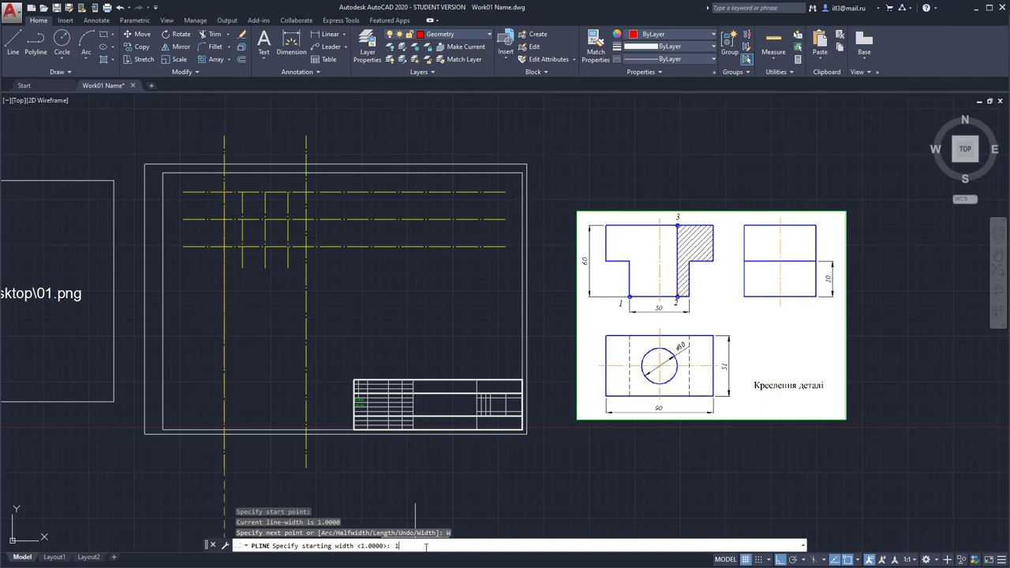
pyautogui.press('Return')
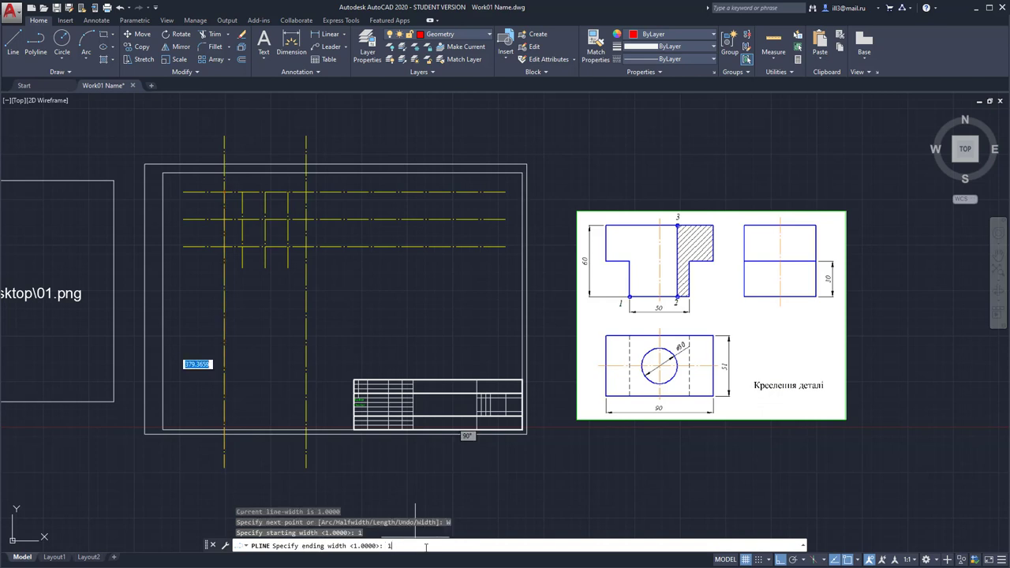
pyautogui.press('Return')
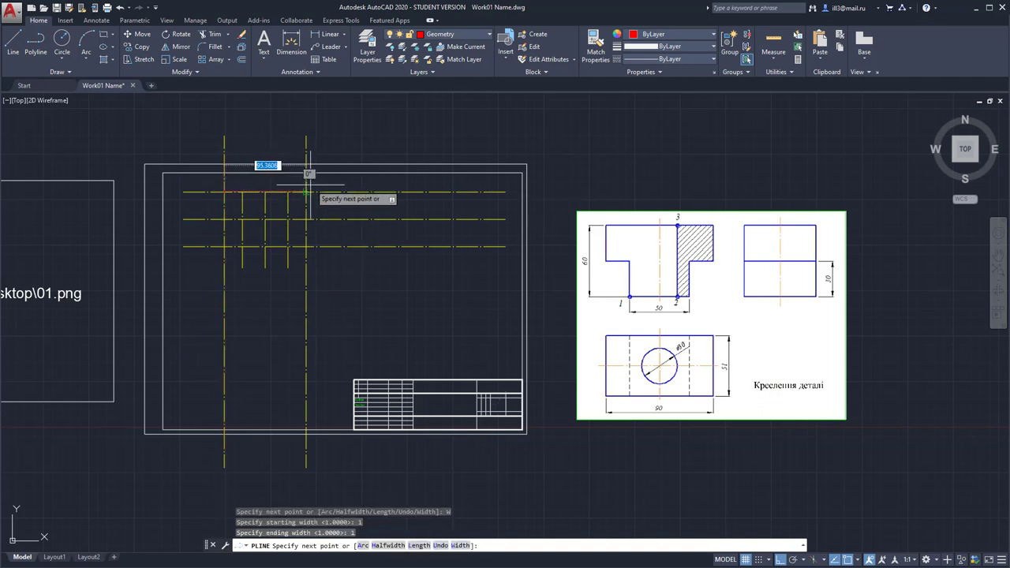
# Trace the T-shaped front-view outline around the grid intersections back to its start point
pyautogui.click(306, 191)
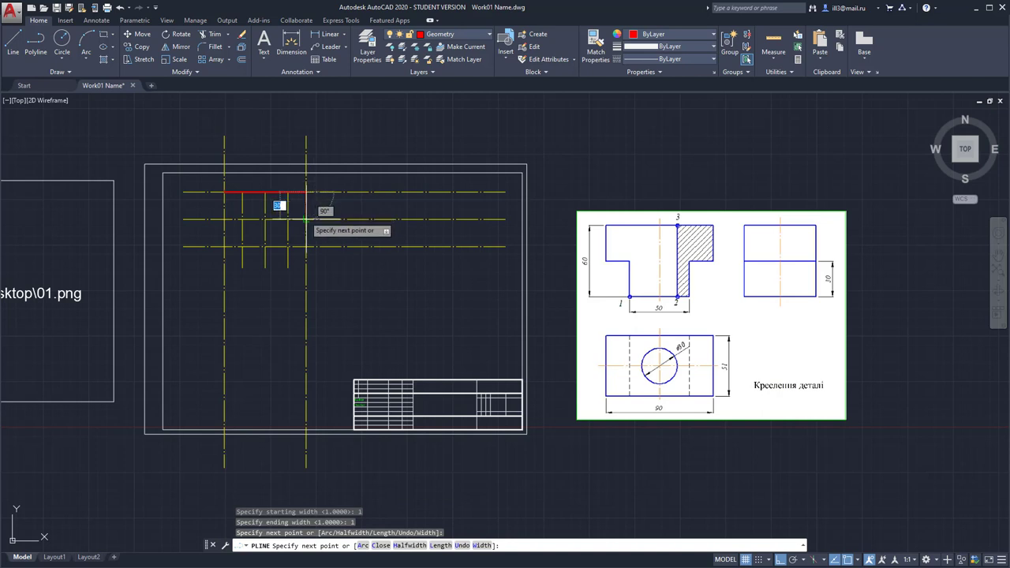
pyautogui.click(306, 219)
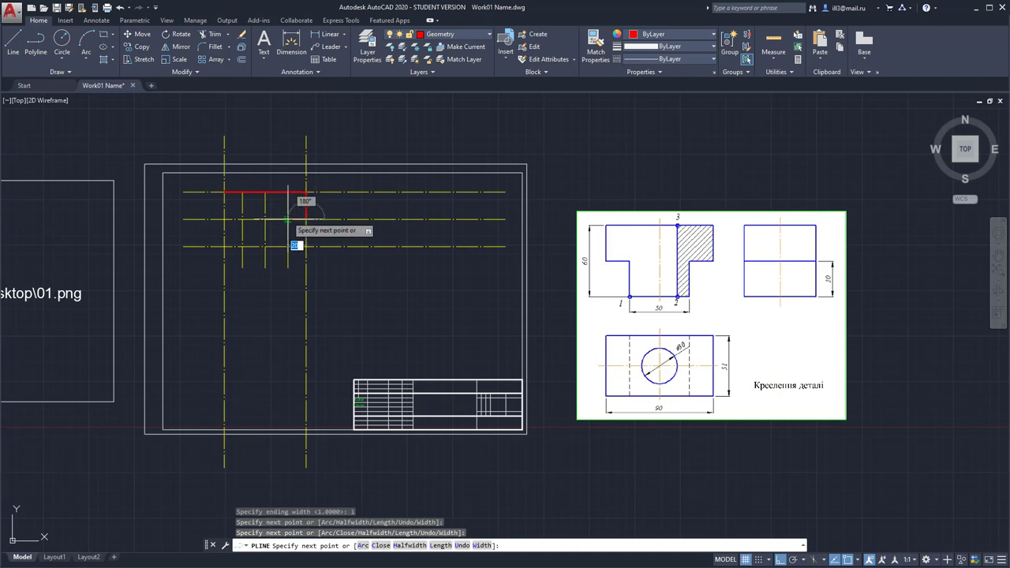
pyautogui.click(288, 219)
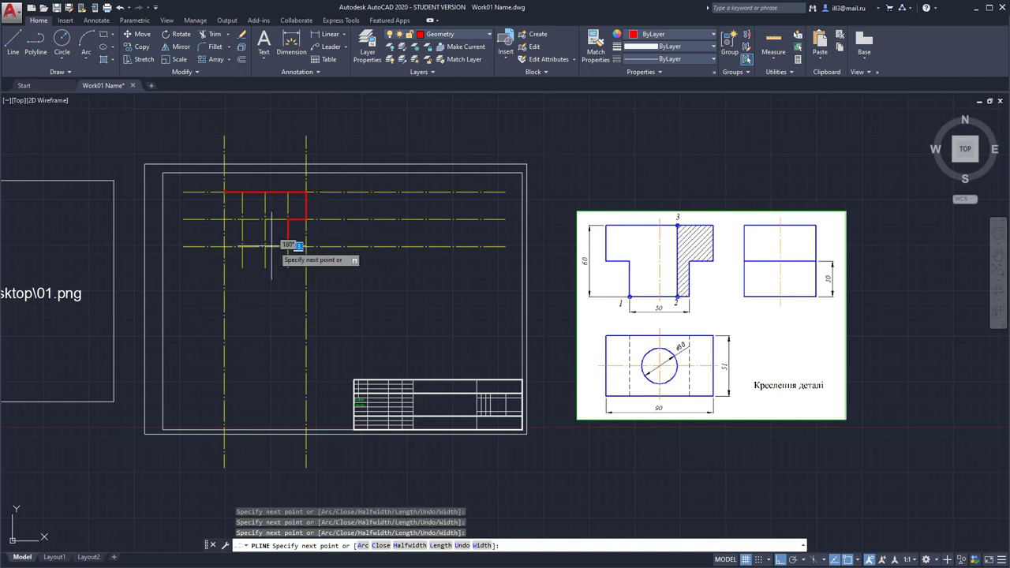
pyautogui.click(288, 246)
pyautogui.click(242, 247)
pyautogui.click(242, 192)
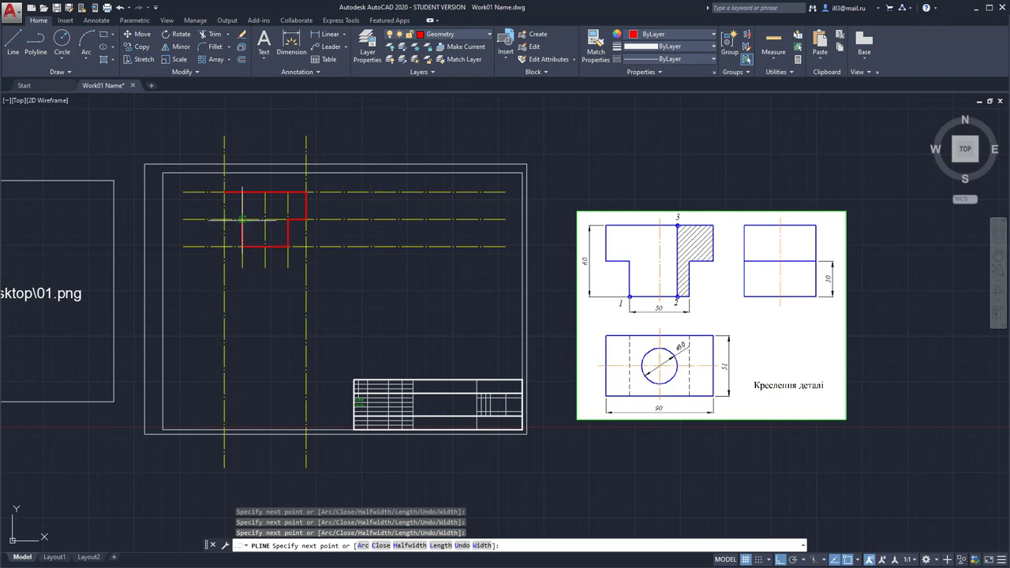
pyautogui.click(226, 191)
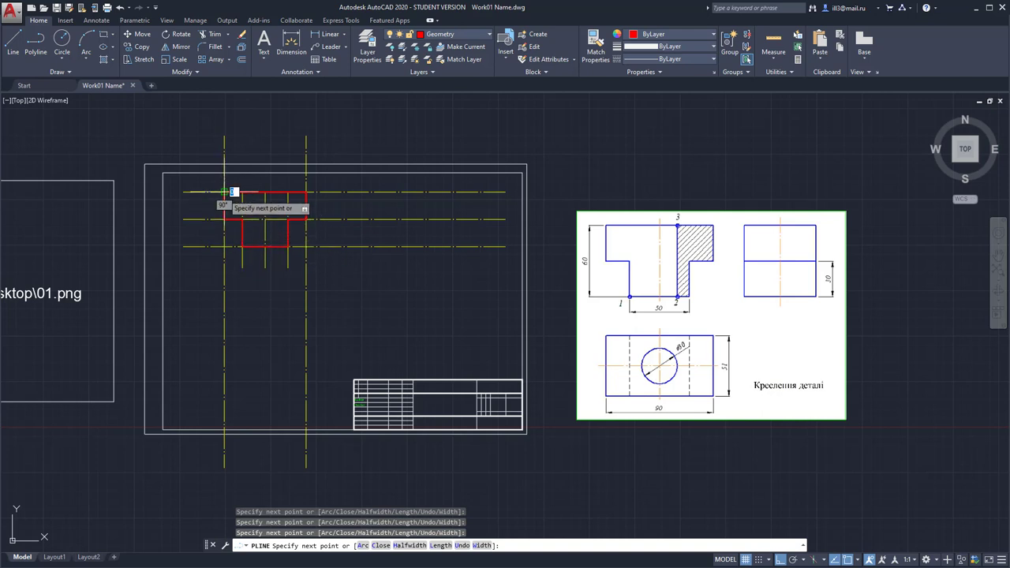
pyautogui.press('Return')
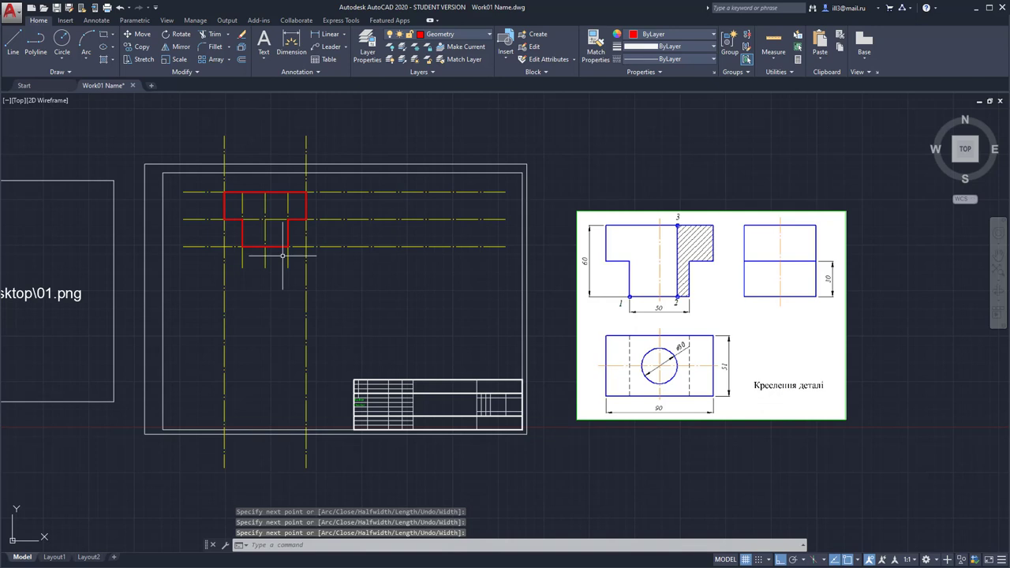
pyautogui.click(266, 203)
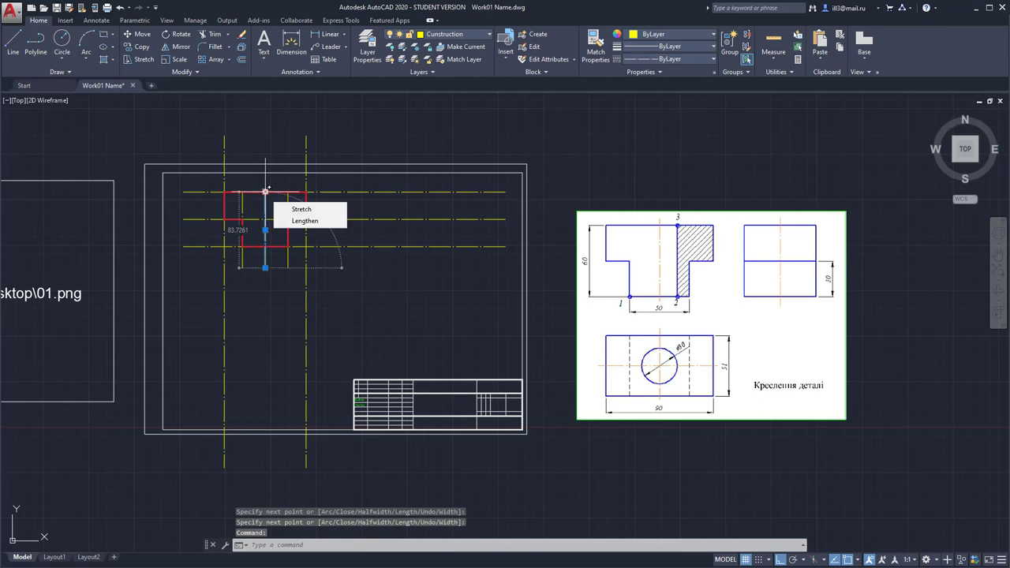
# Cancel stretching the vertical centre line and make Construction the current layer
pyautogui.click(266, 191)
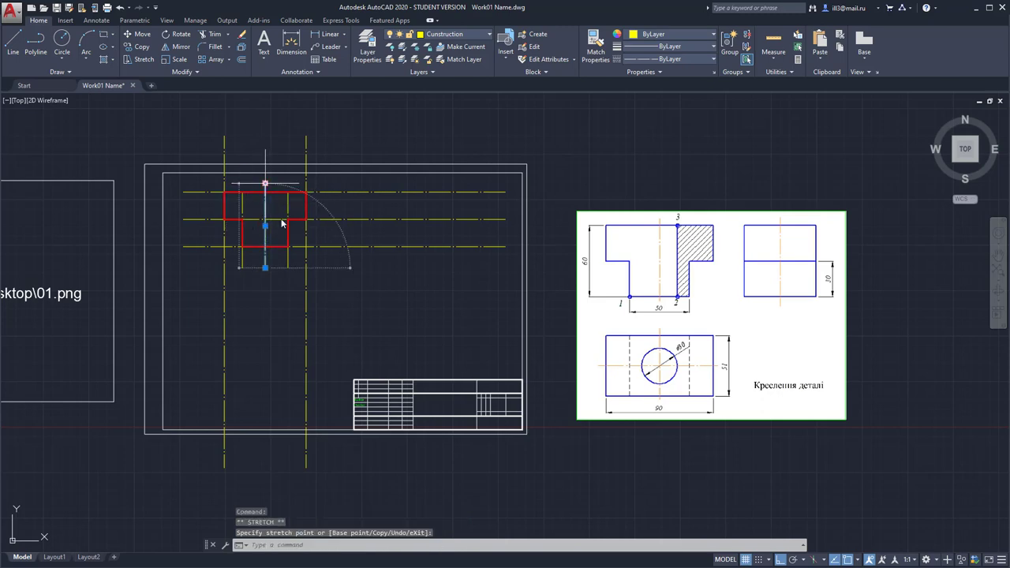
pyautogui.press('Escape')
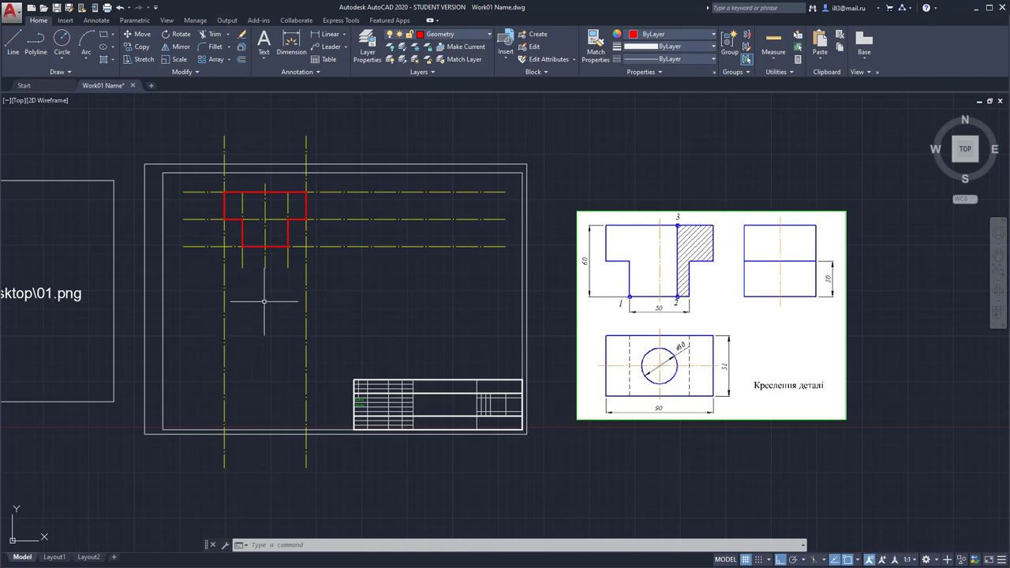
pyautogui.click(453, 37)
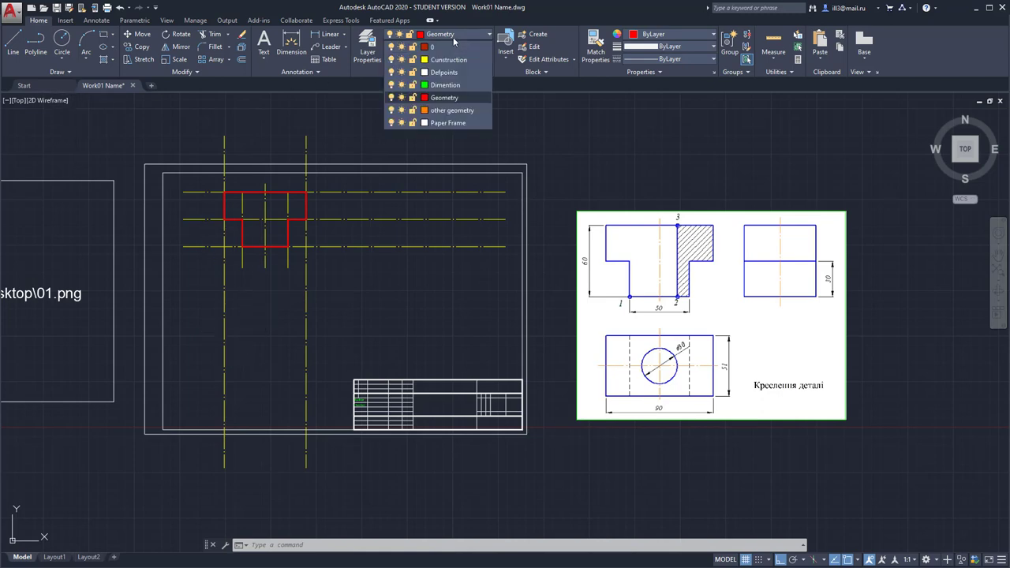
pyautogui.click(454, 34)
pyautogui.click(454, 34)
pyautogui.click(448, 60)
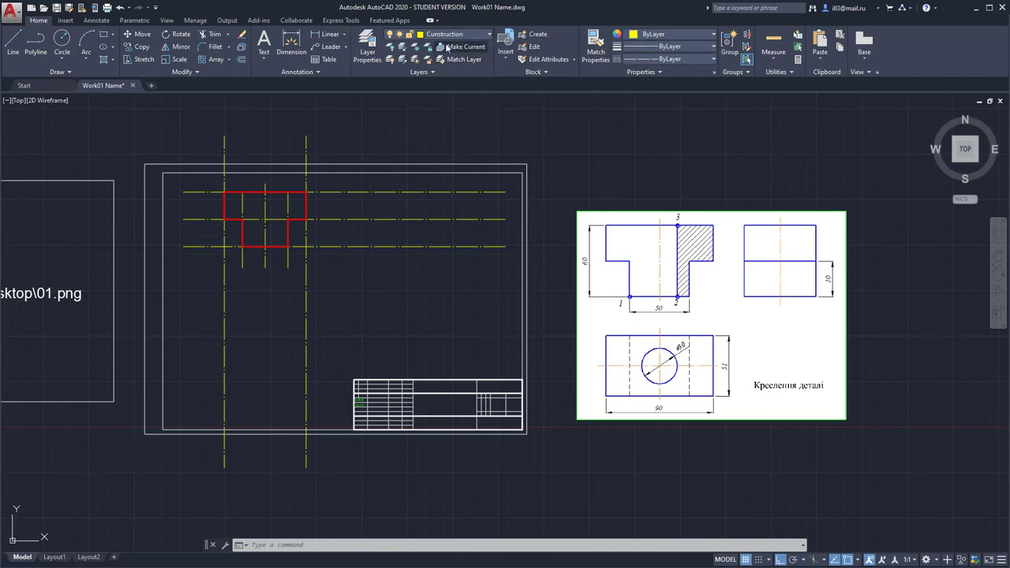
# Offset the vertical construction line 51 units to the right for the side view
pyautogui.click(14, 44)
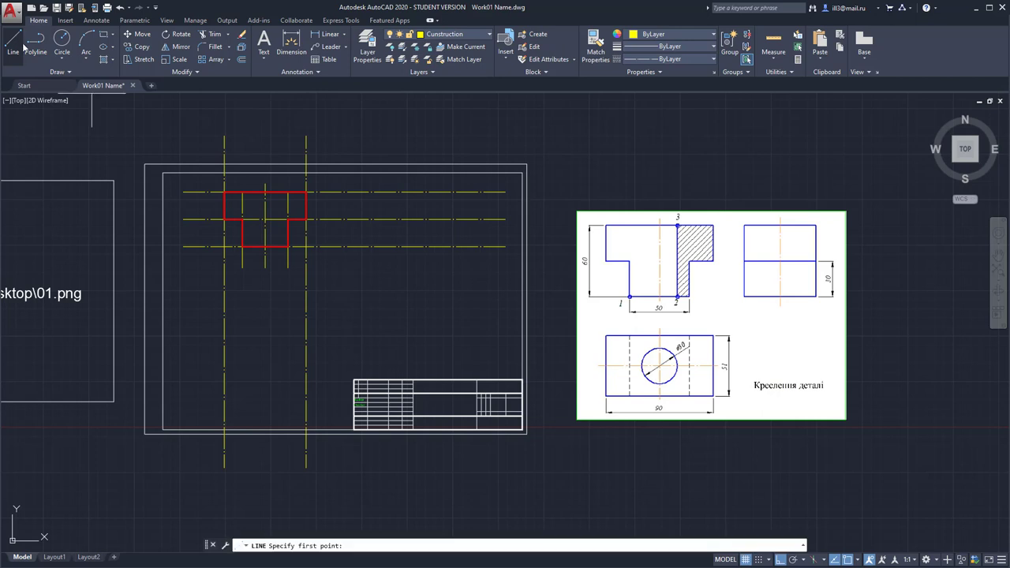
pyautogui.click(385, 149)
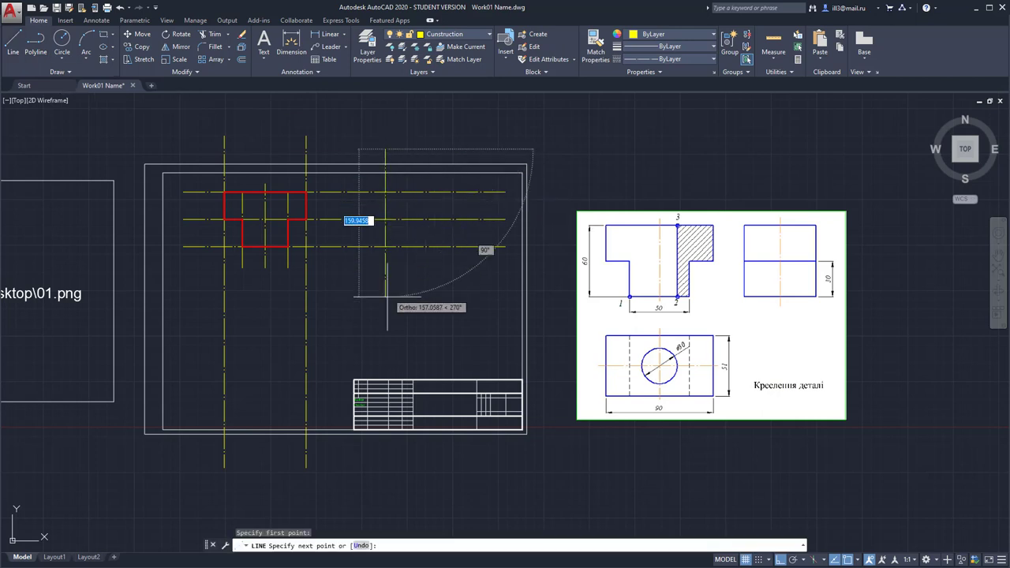
pyautogui.press('Escape')
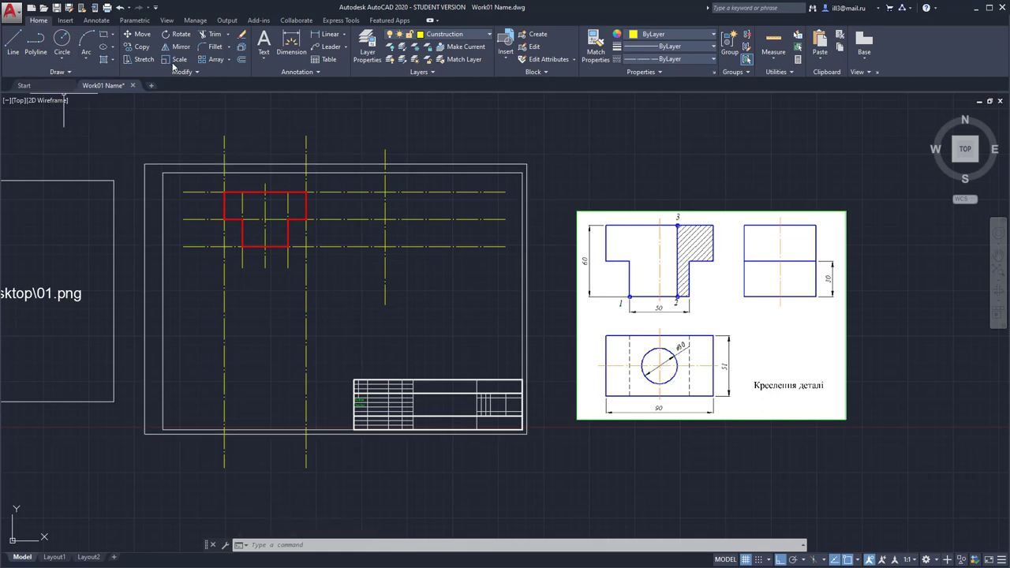
pyautogui.click(244, 60)
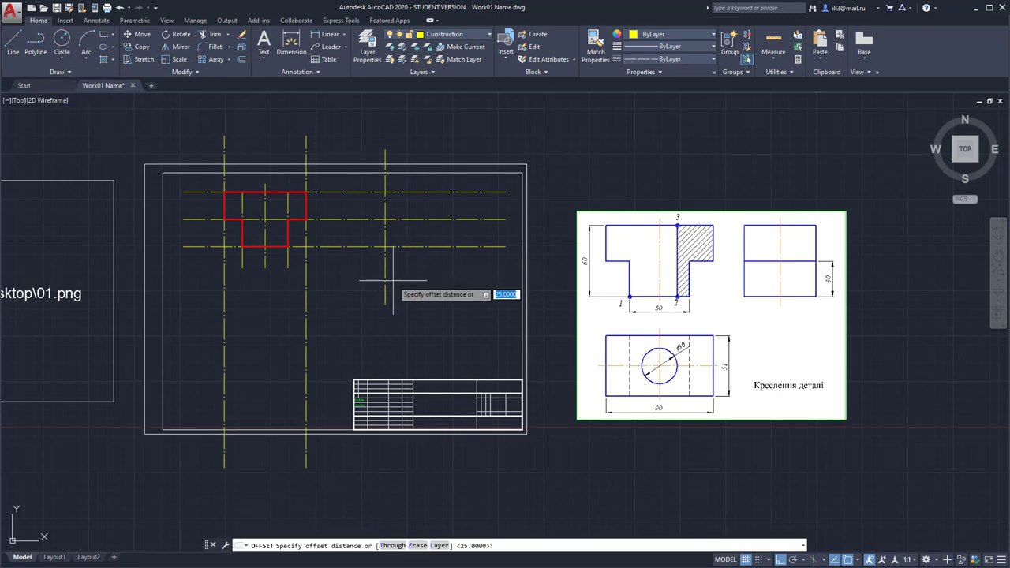
pyautogui.press('Return')
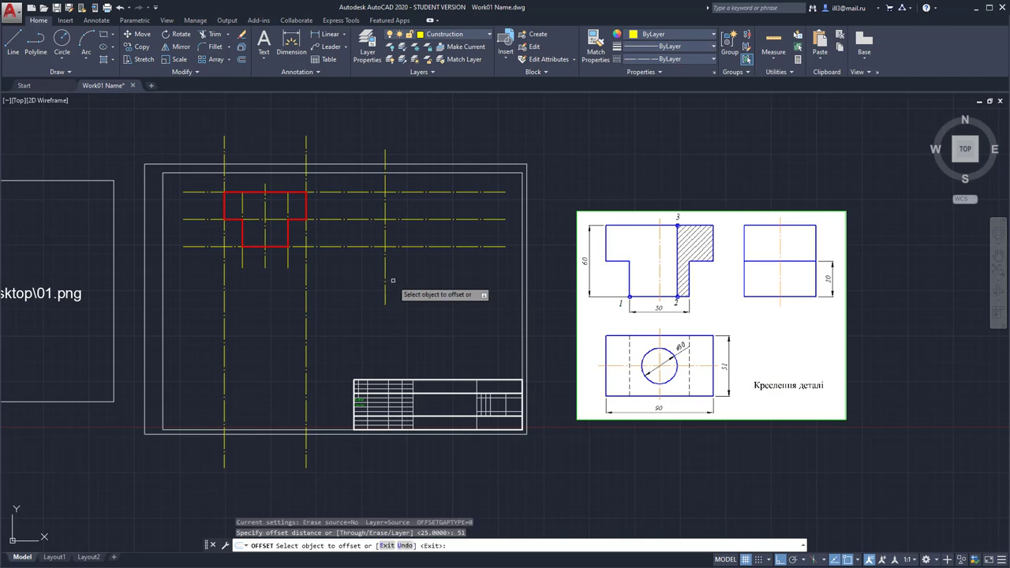
pyautogui.click(385, 268)
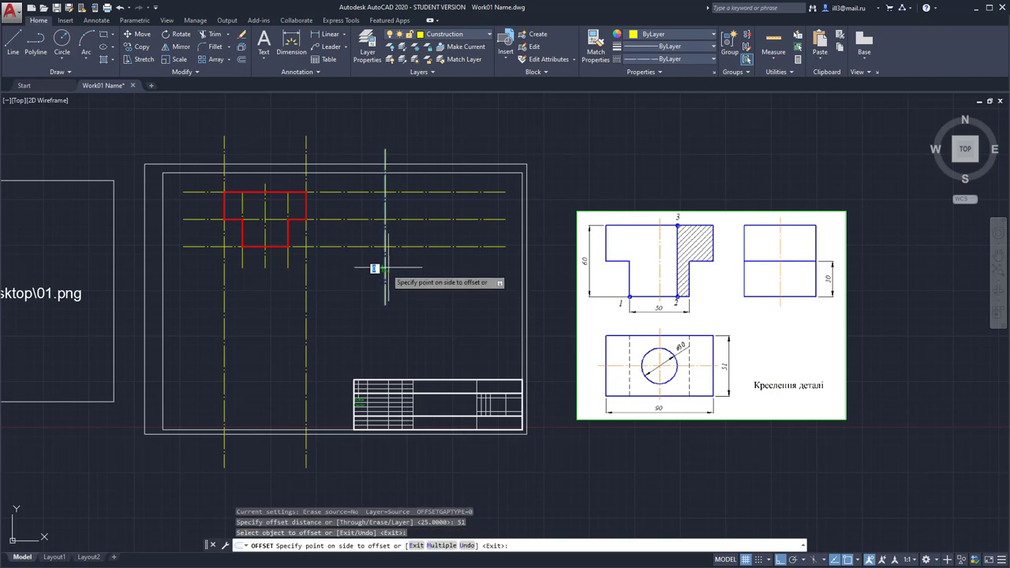
pyautogui.click(433, 265)
pyautogui.press('Escape')
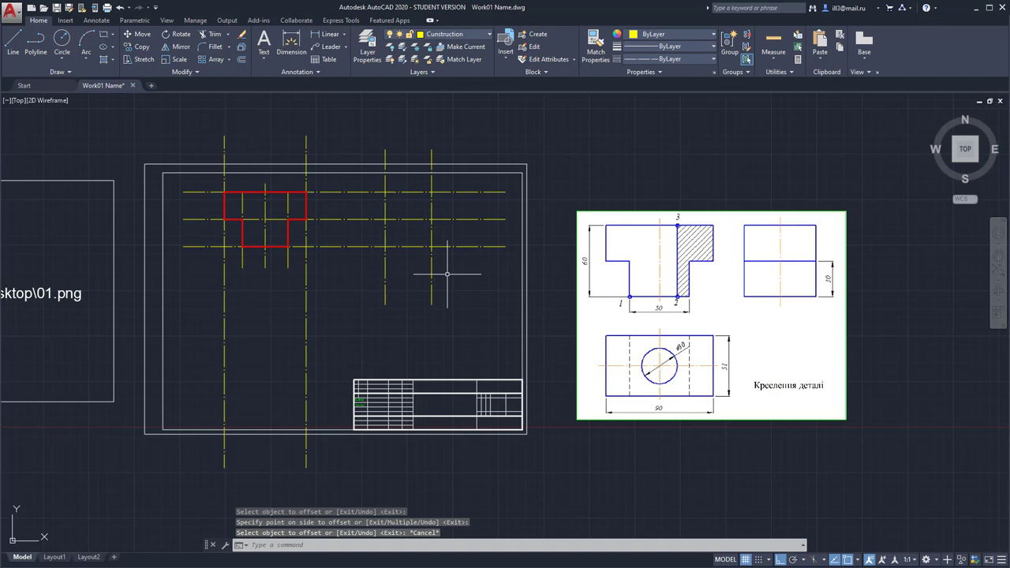
pyautogui.click(461, 35)
# On the Geometry layer, draw a closed polyline rectangle between the two right vertical lines
pyautogui.click(444, 97)
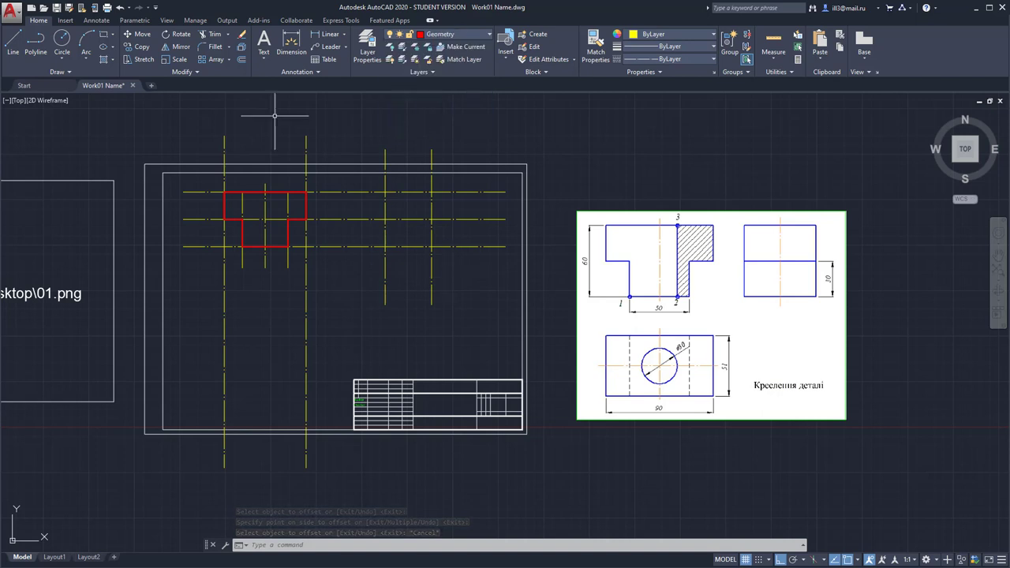
pyautogui.click(36, 48)
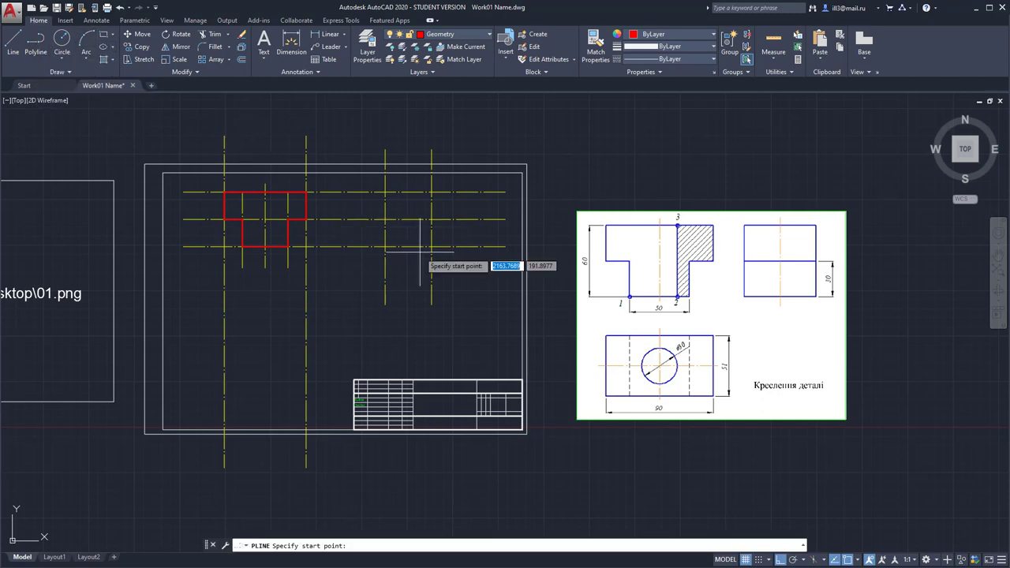
pyautogui.click(386, 191)
pyautogui.click(432, 191)
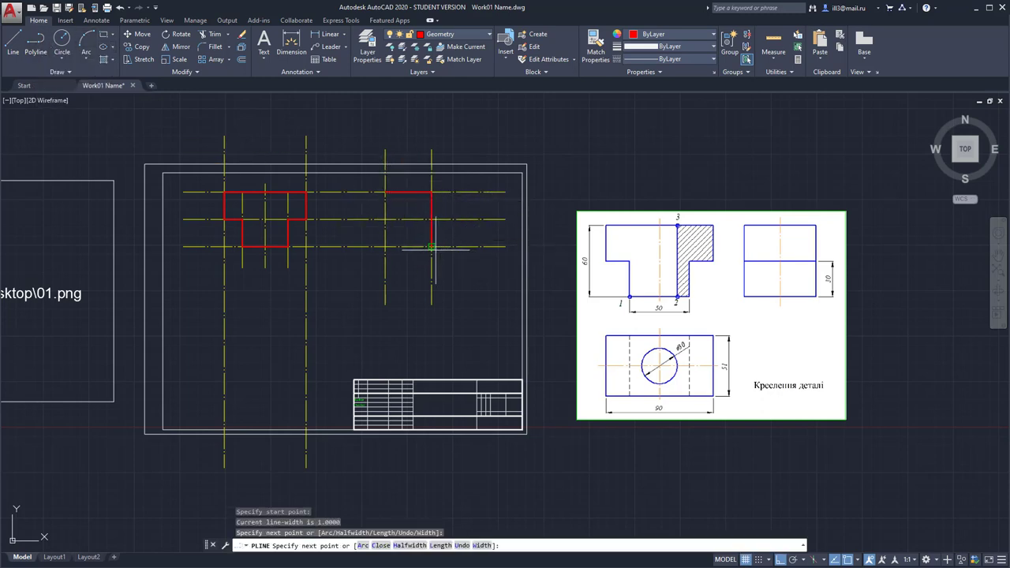
pyautogui.click(431, 247)
pyautogui.click(386, 247)
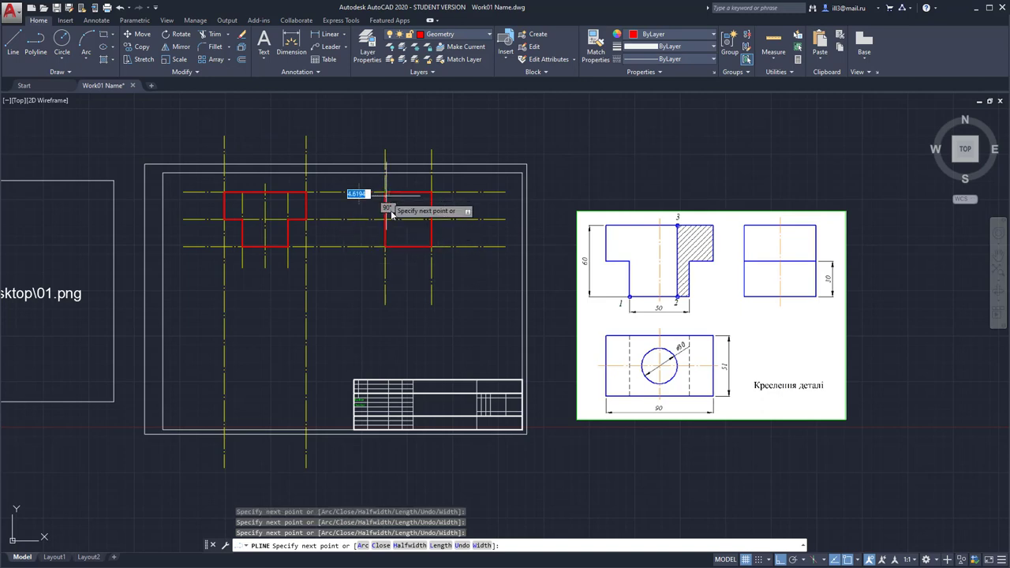
pyautogui.write('c')
pyautogui.press('Return')
# Pan the view slightly and enable Midpoint object snap
pyautogui.scroll(1, 456, 241)
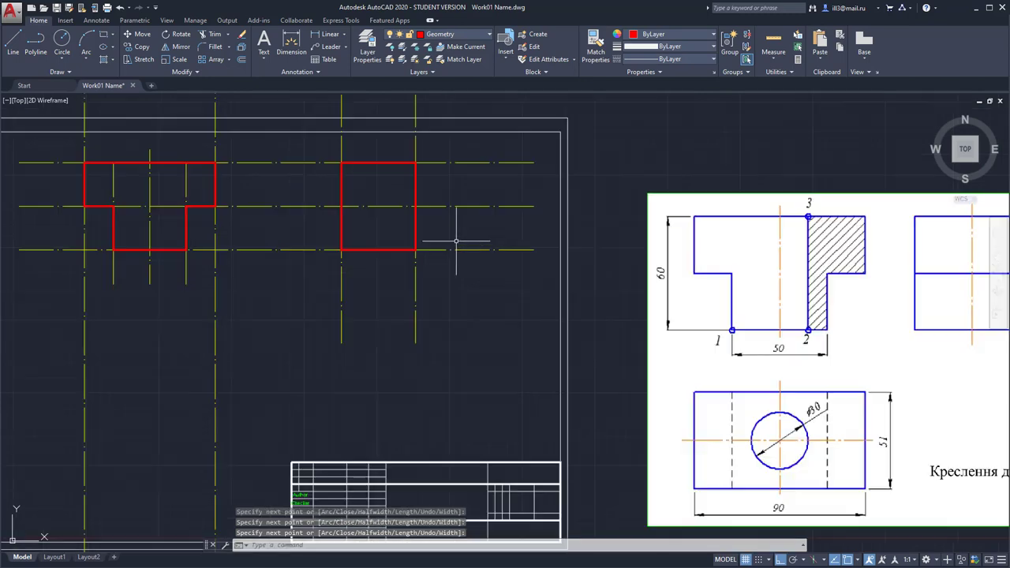
pyautogui.scroll(-1, 463, 237)
pyautogui.moveTo(499, 227); pyautogui.dragTo(483, 234, button='middle')
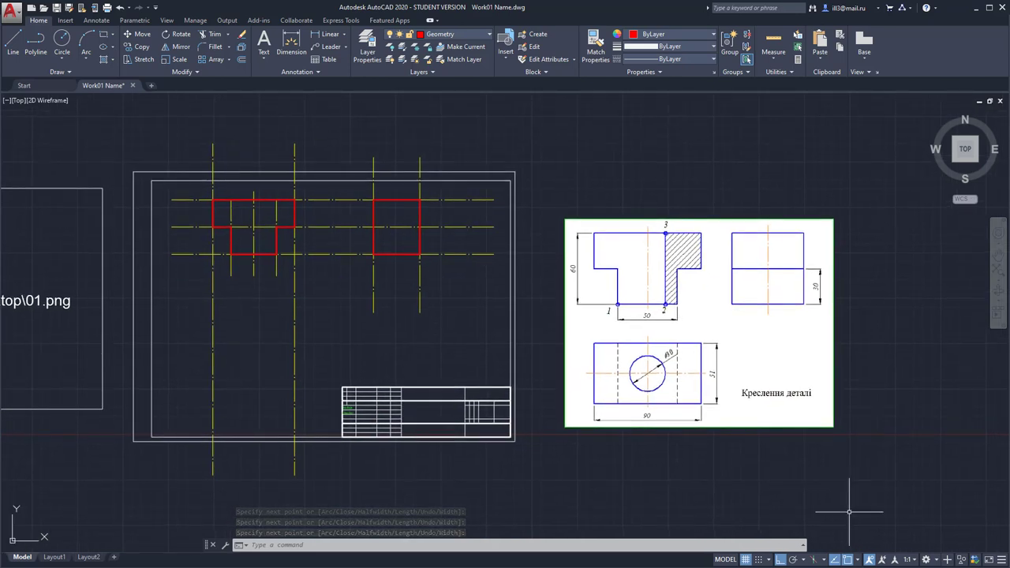
pyautogui.click(857, 560)
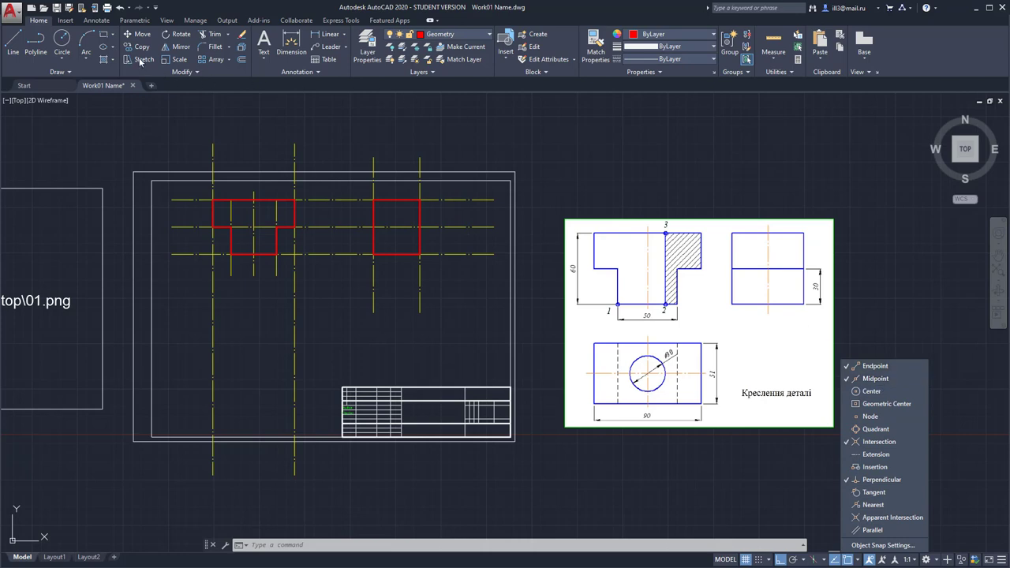
# On the Construction layer, draw a vertical line through the middle of the side view
pyautogui.click(438, 34)
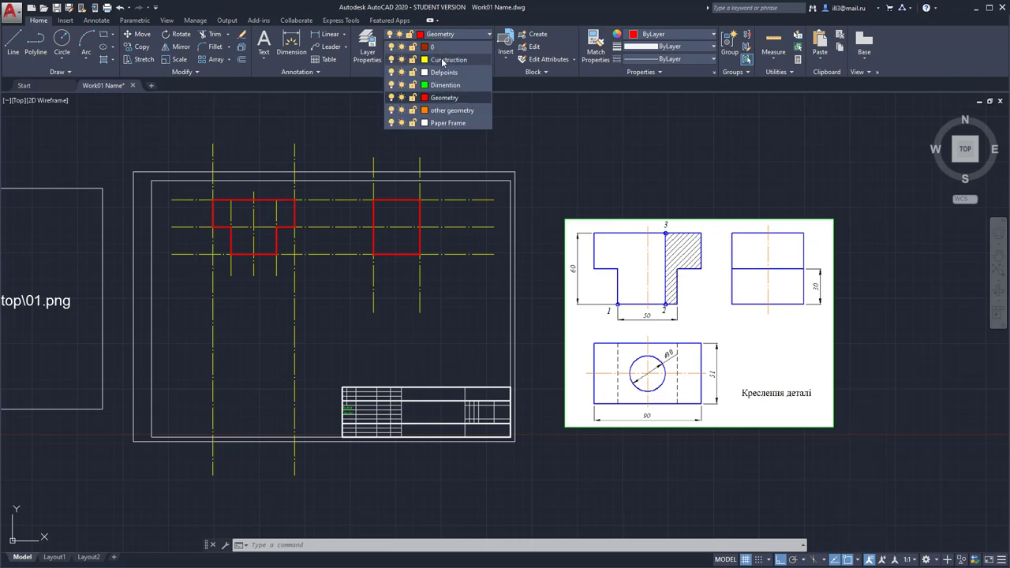
pyautogui.click(447, 60)
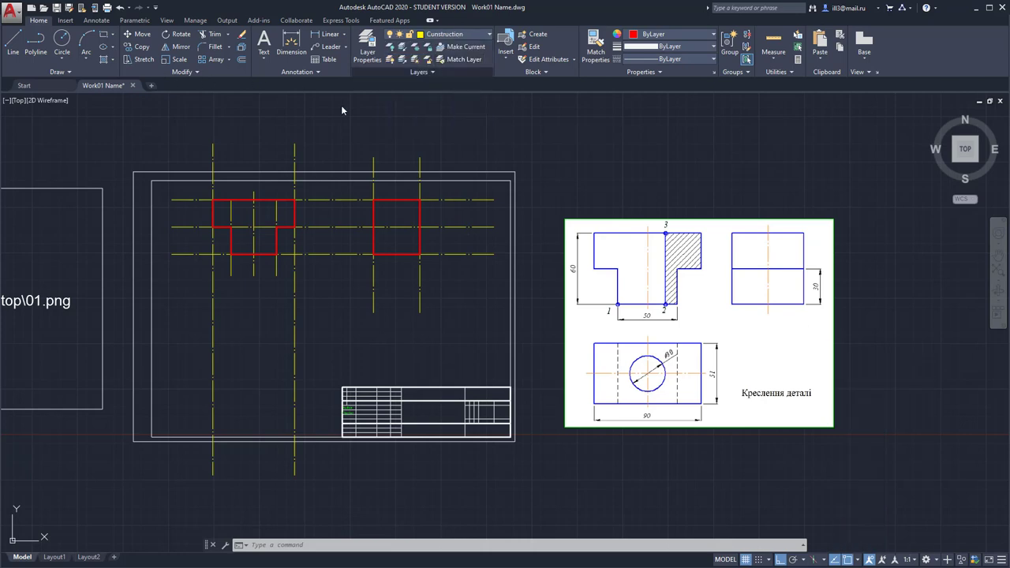
pyautogui.click(12, 44)
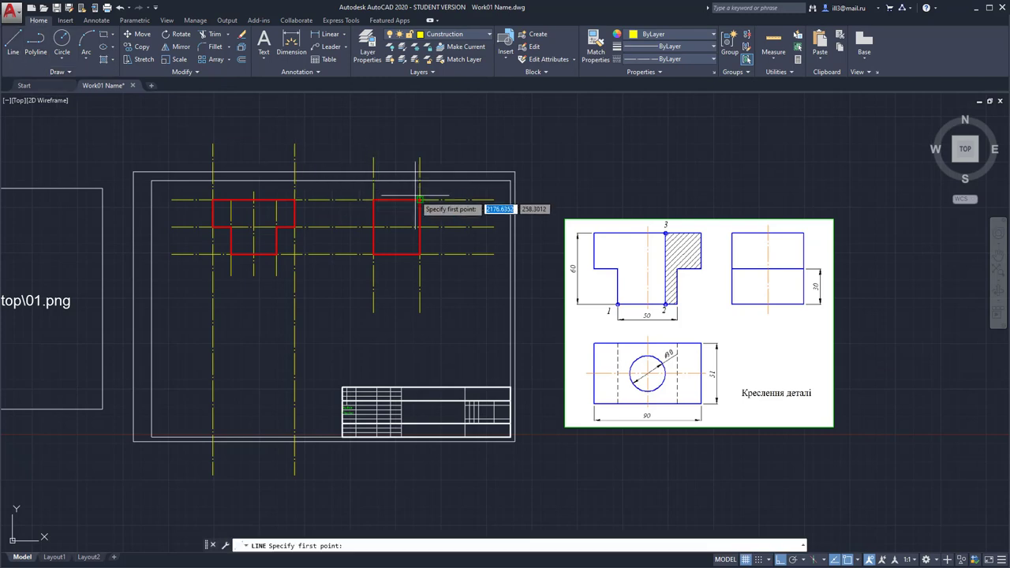
pyautogui.click(373, 199)
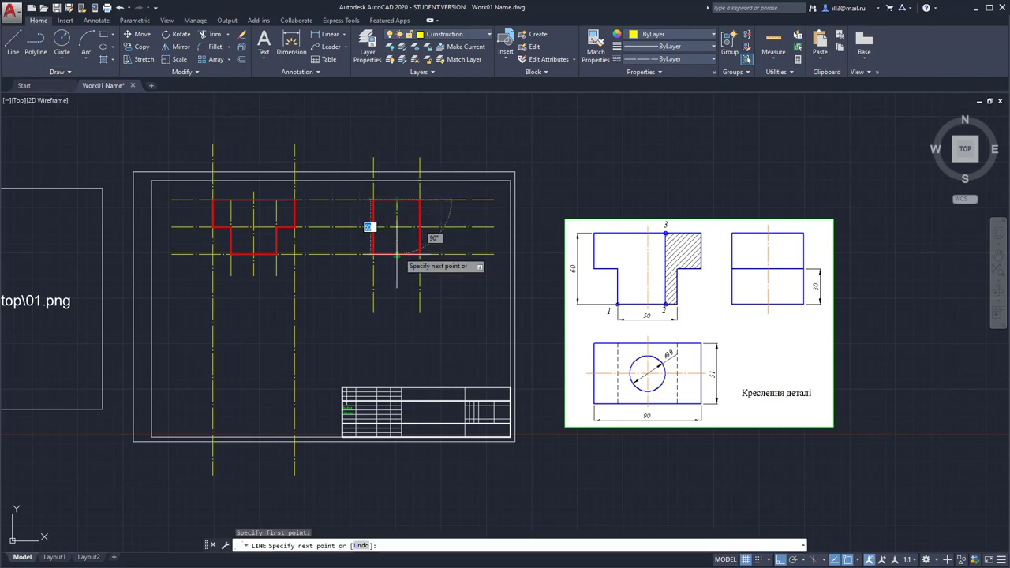
pyautogui.click(396, 254)
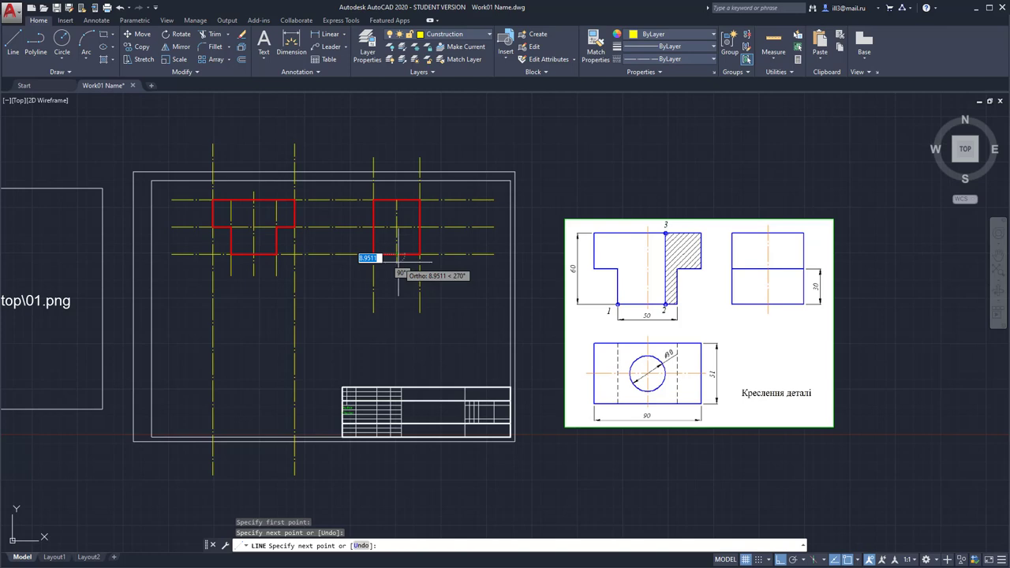
pyautogui.rightClick(384, 261)
pyautogui.click(395, 268)
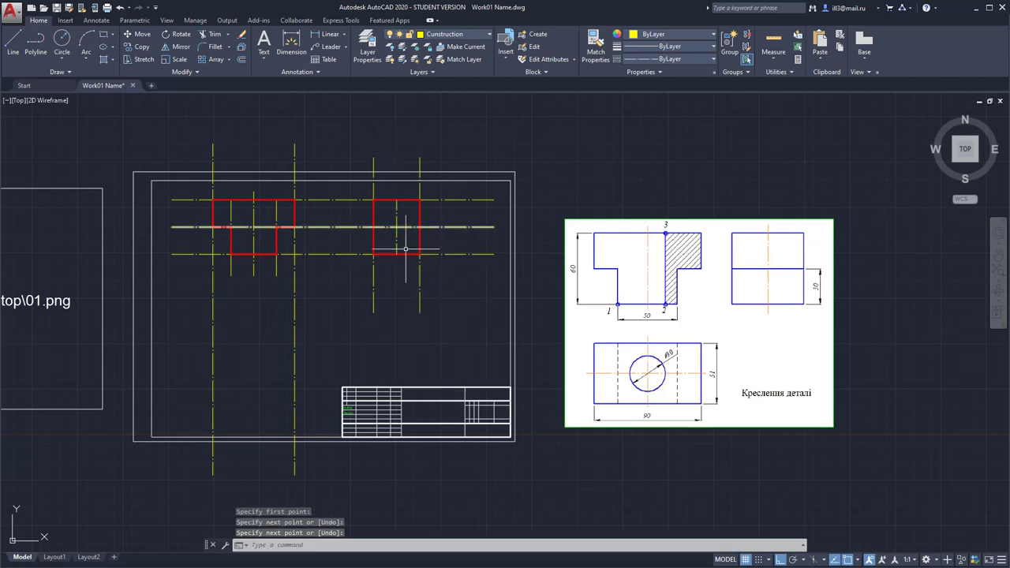
# Stretch the new line's top end up above the side view
pyautogui.click(397, 210)
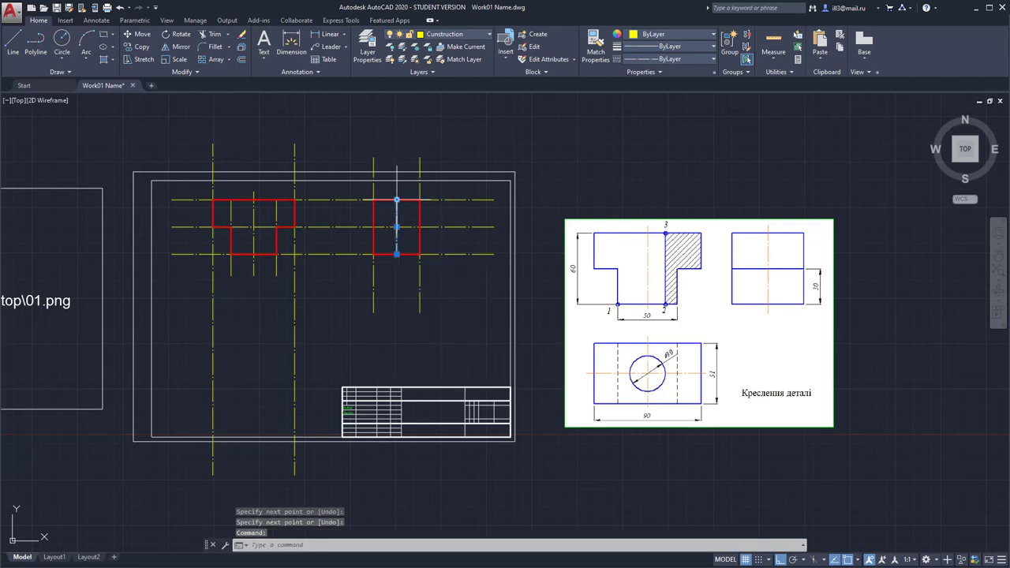
pyautogui.click(397, 199)
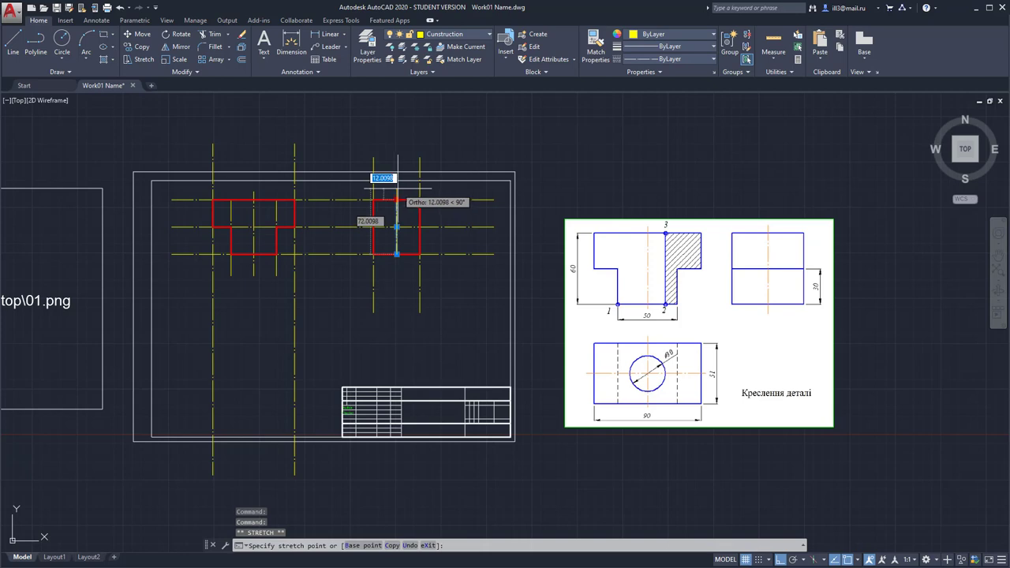
pyautogui.click(397, 190)
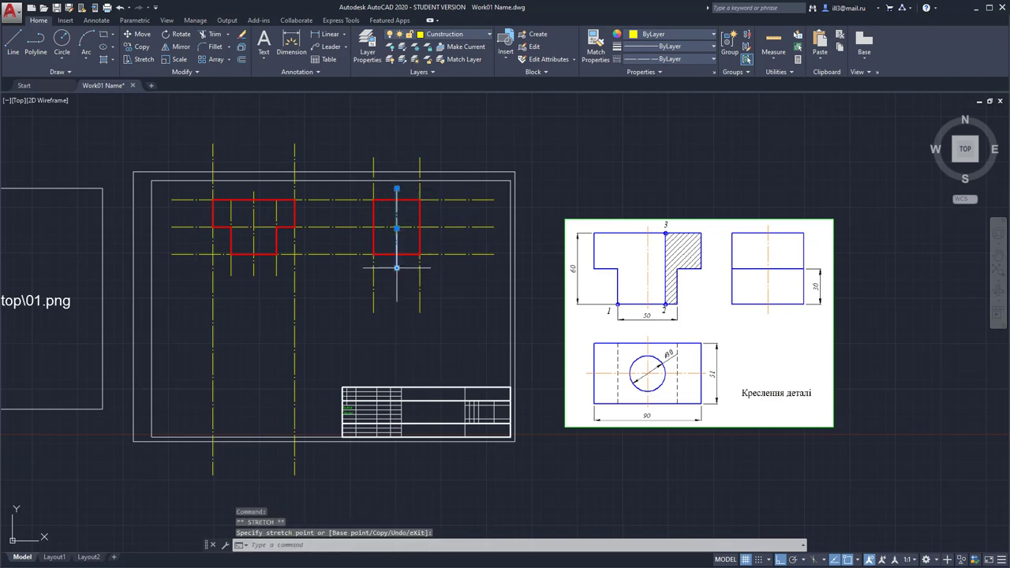
pyautogui.press('Escape')
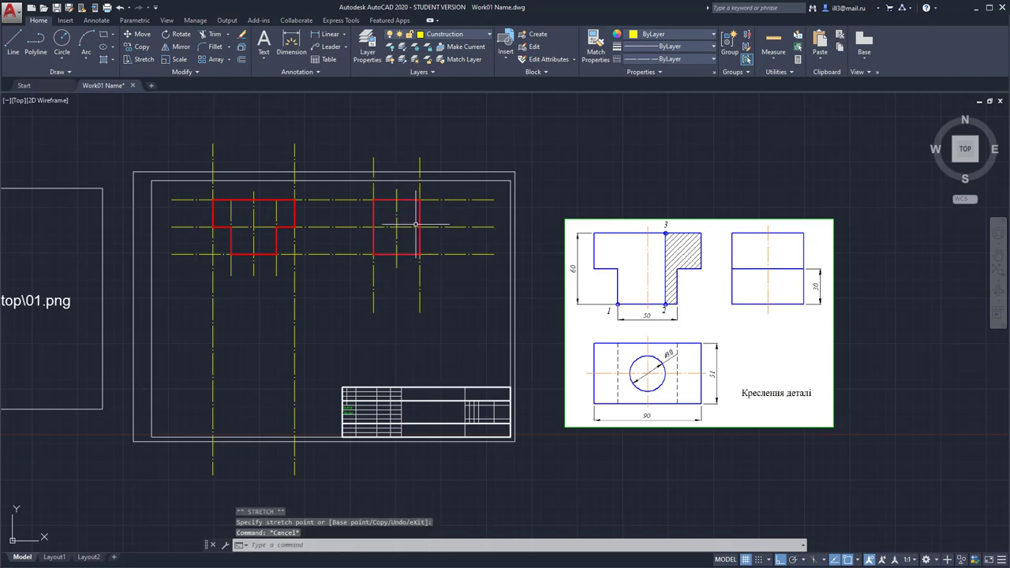
pyautogui.moveTo(416, 225); pyautogui.dragTo(435, 207, button='middle')
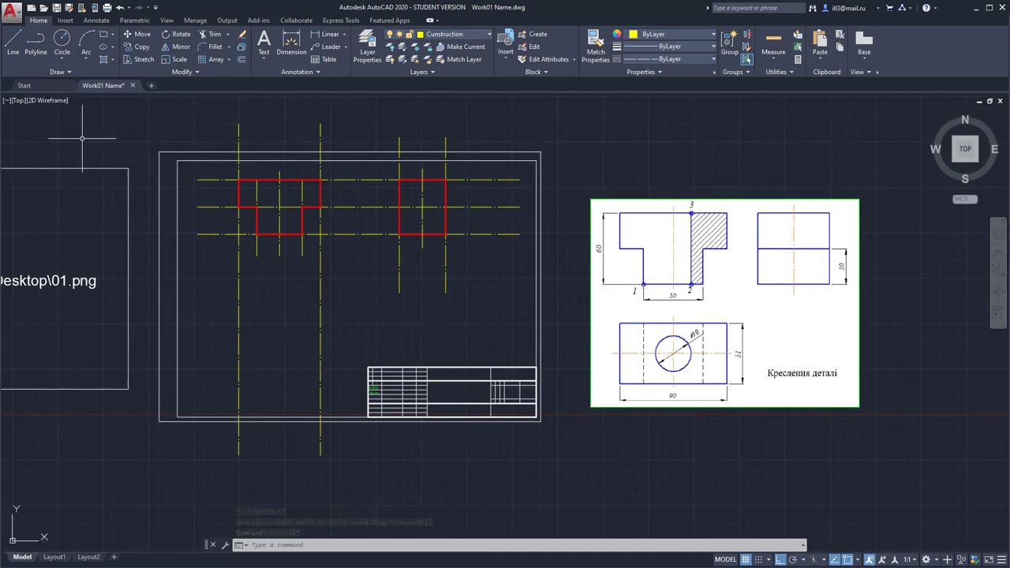
# Draw a horizontal construction line below the front view
pyautogui.click(13, 43)
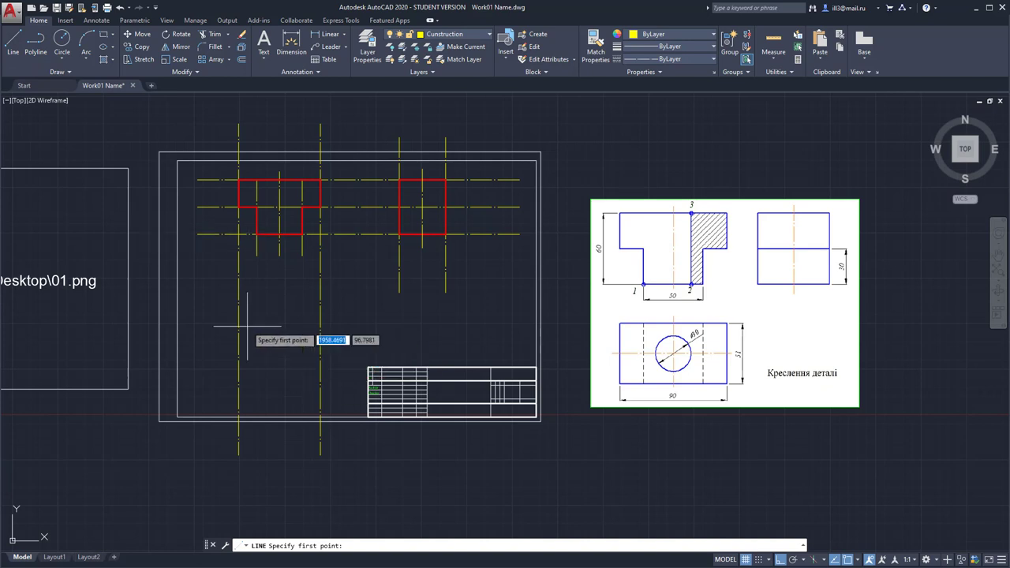
pyautogui.click(202, 320)
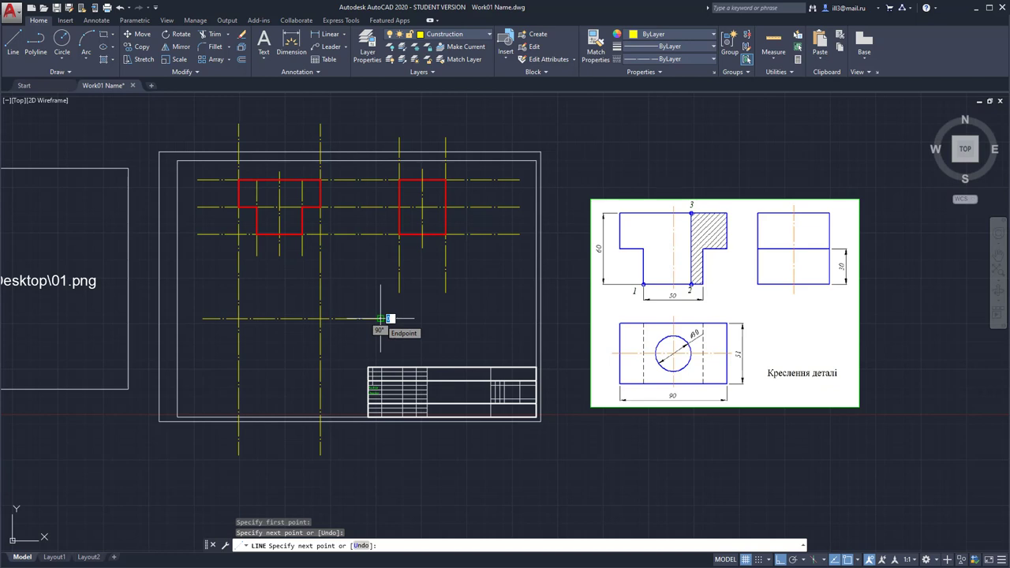
pyautogui.press('Escape')
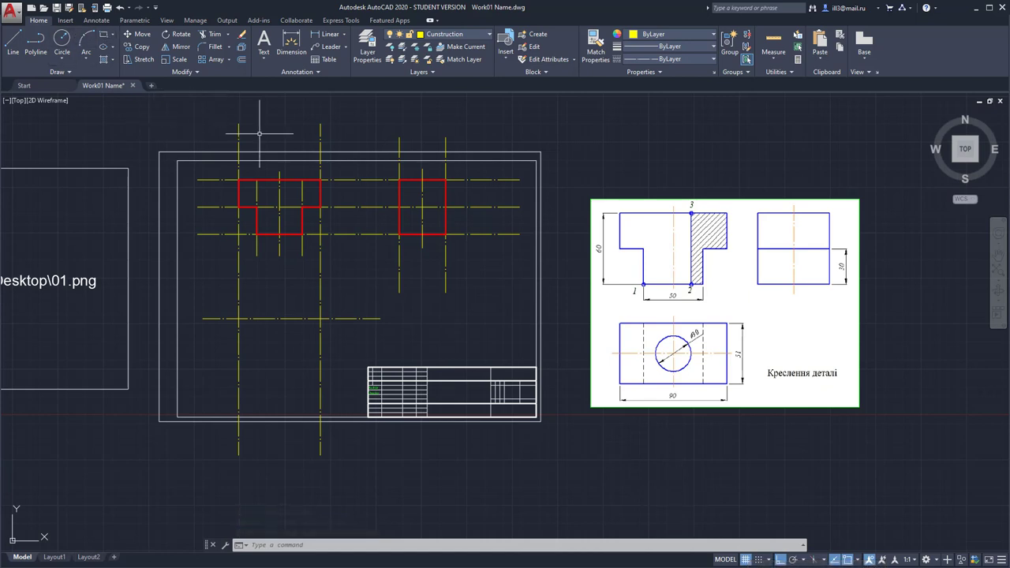
# Offset that horizontal line 51 units downward
pyautogui.click(240, 62)
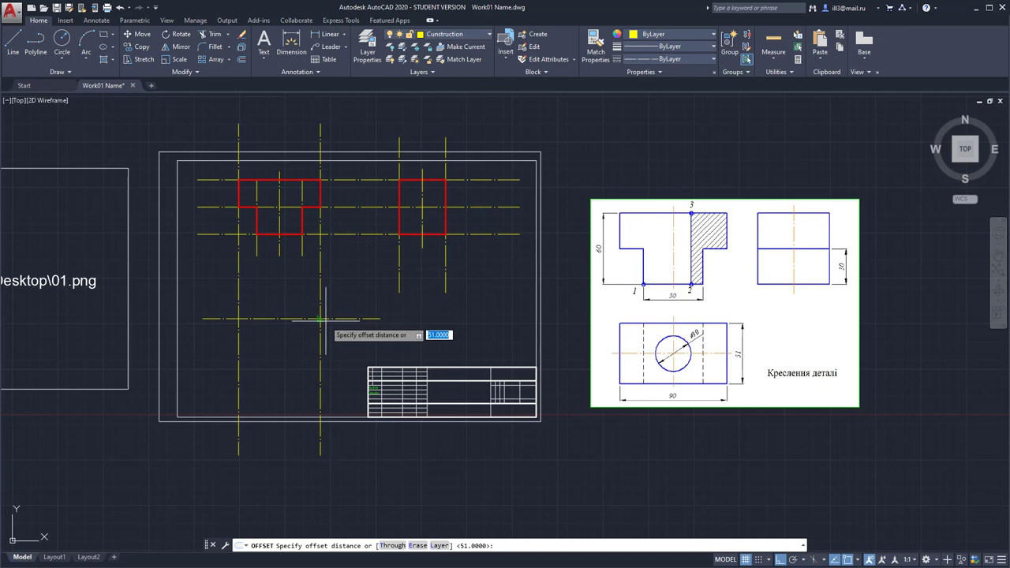
pyautogui.press('Return')
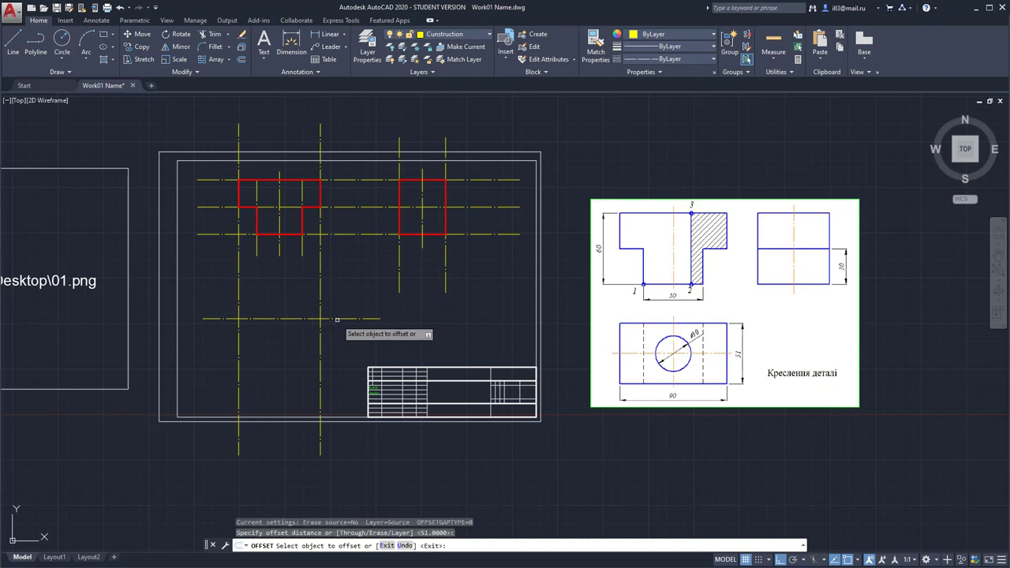
pyautogui.click(317, 319)
pyautogui.click(313, 342)
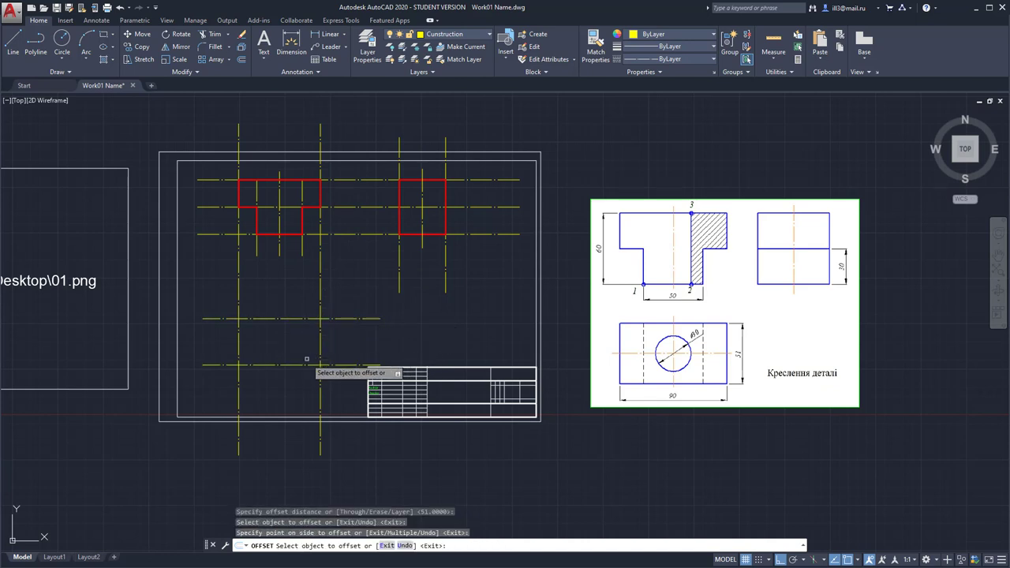
pyautogui.press('Return')
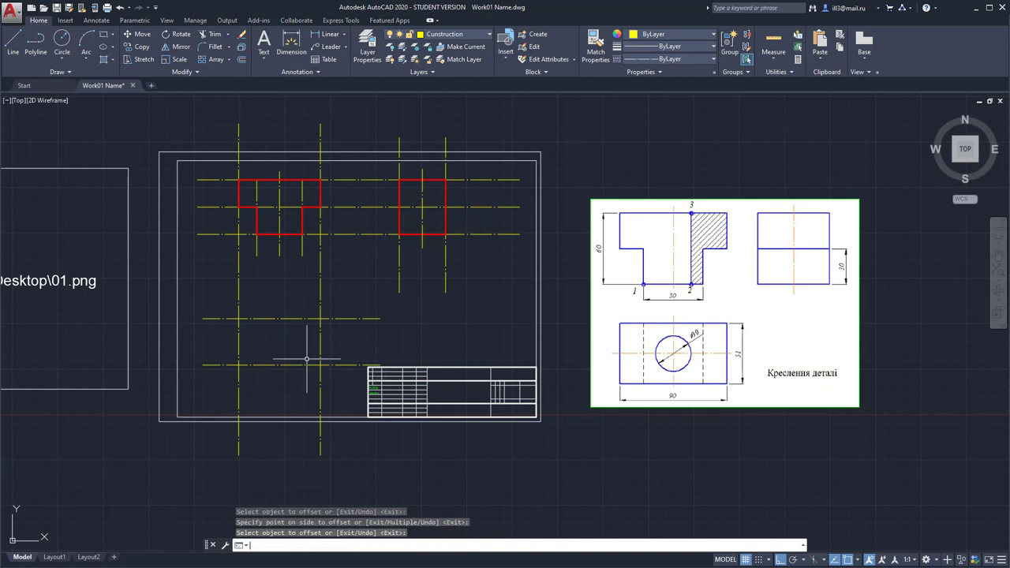
# On the Geometry layer, draw the closed rectangular top view between the two lower horizontal lines
pyautogui.click(459, 35)
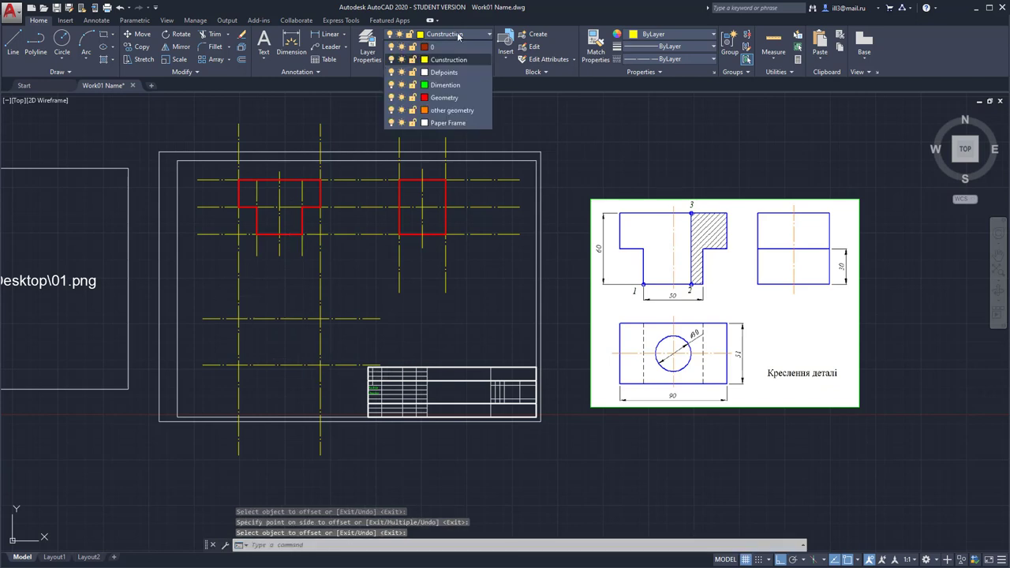
pyautogui.click(445, 97)
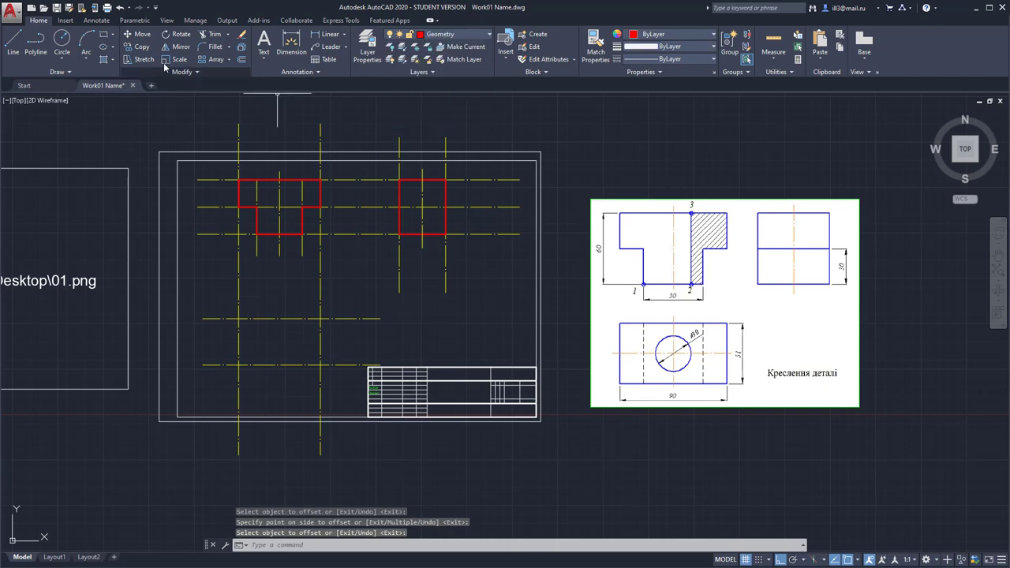
pyautogui.click(35, 46)
pyautogui.click(239, 318)
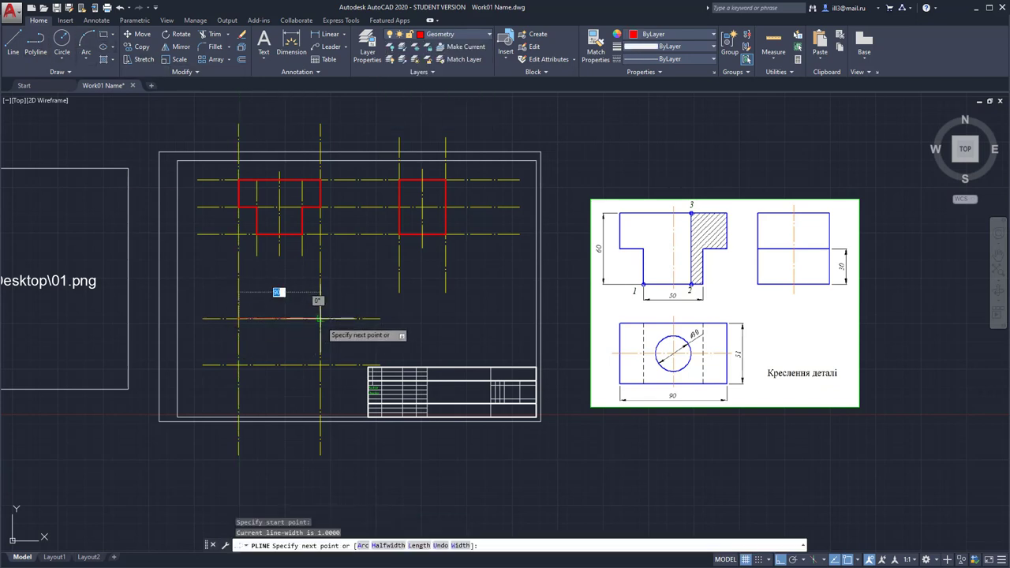
pyautogui.click(320, 319)
pyautogui.click(321, 365)
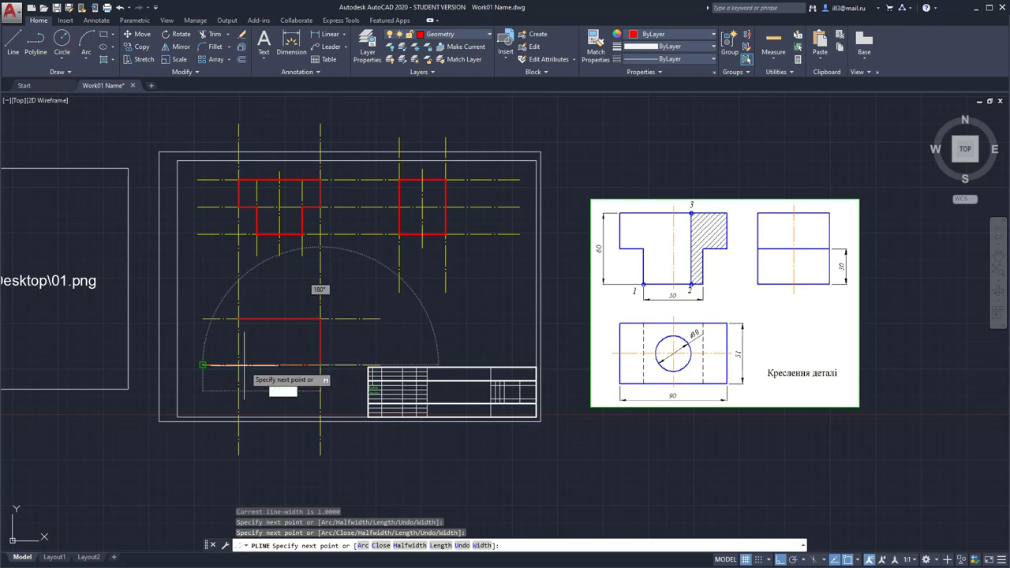
pyautogui.click(239, 365)
pyautogui.click(239, 319)
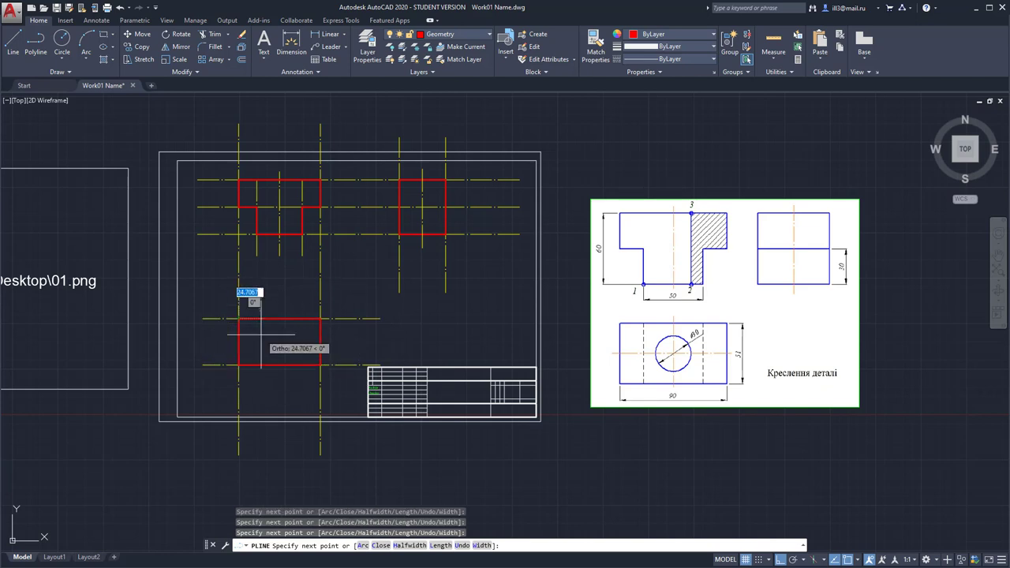
pyautogui.press('Return')
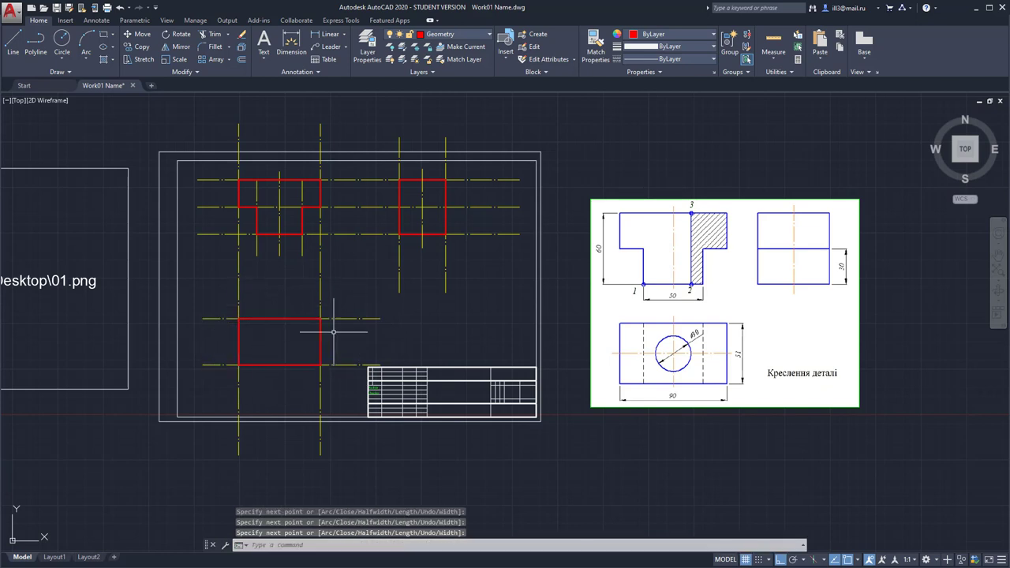
pyautogui.scroll(2, 336, 328)
pyautogui.moveTo(395, 305); pyautogui.dragTo(344, 323, button='middle')
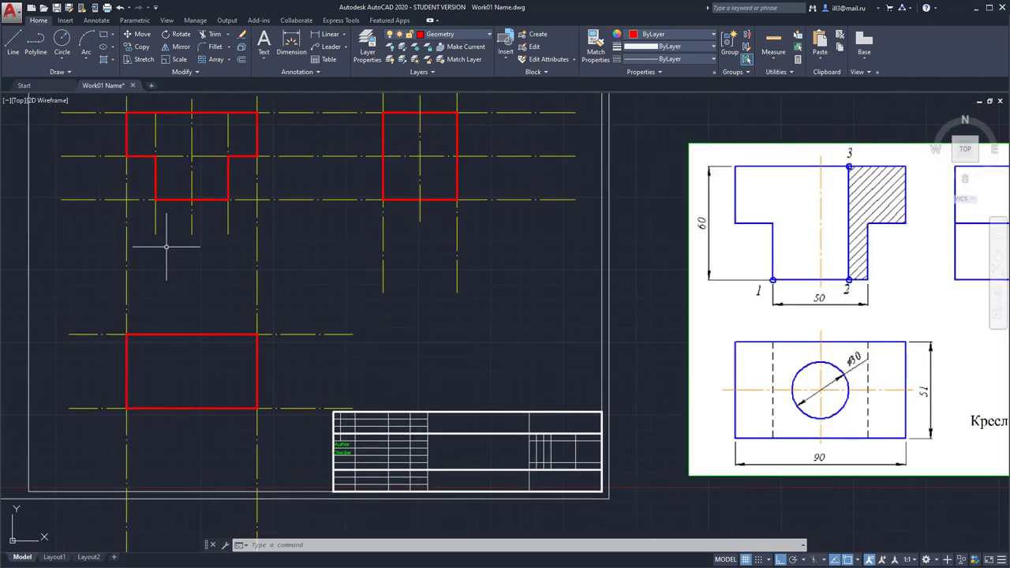
# Stretch the two left vertical construction lines down through the top view
pyautogui.click(156, 225)
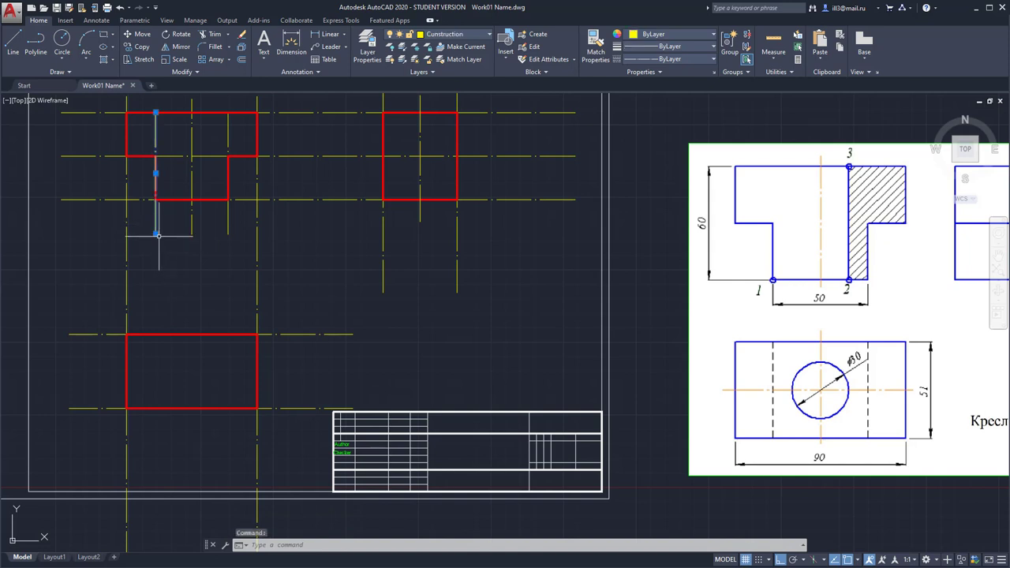
pyautogui.click(155, 235)
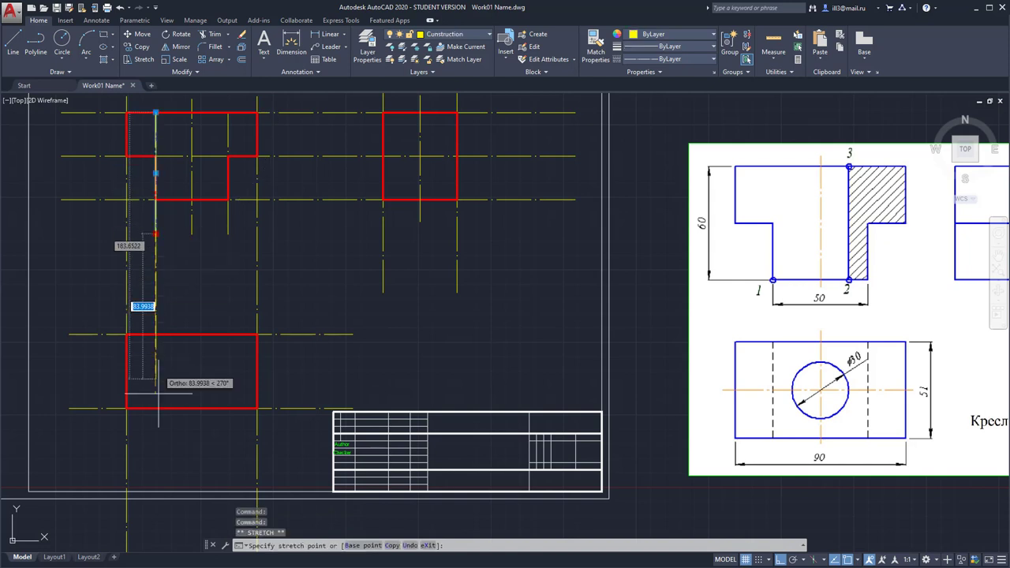
pyautogui.click(156, 456)
pyautogui.click(229, 220)
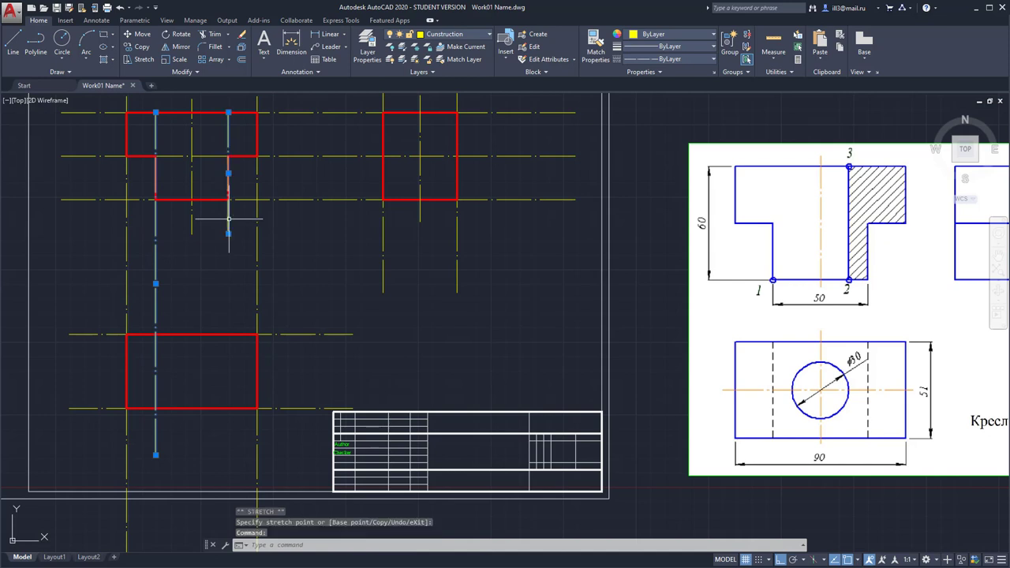
pyautogui.click(228, 234)
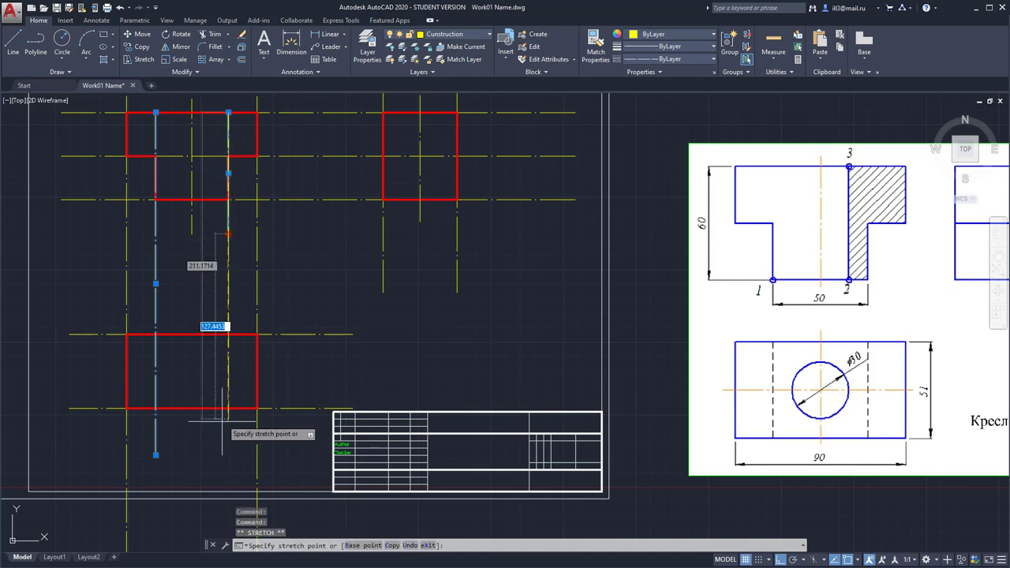
pyautogui.click(228, 462)
pyautogui.press('Escape')
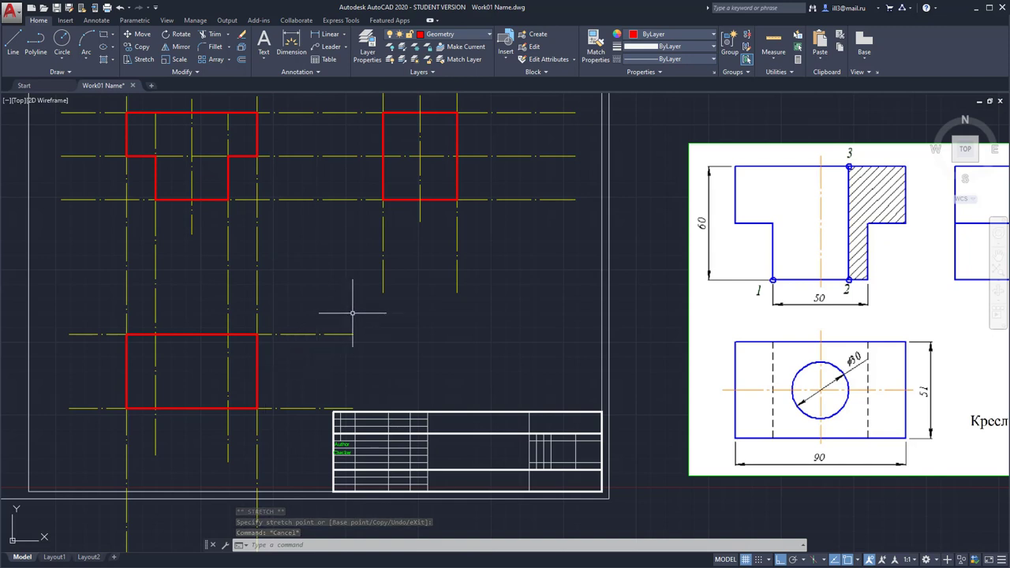
# Make Construction the current layer, abandoning a stray line and stretch attempt
pyautogui.click(465, 34)
pyautogui.click(458, 58)
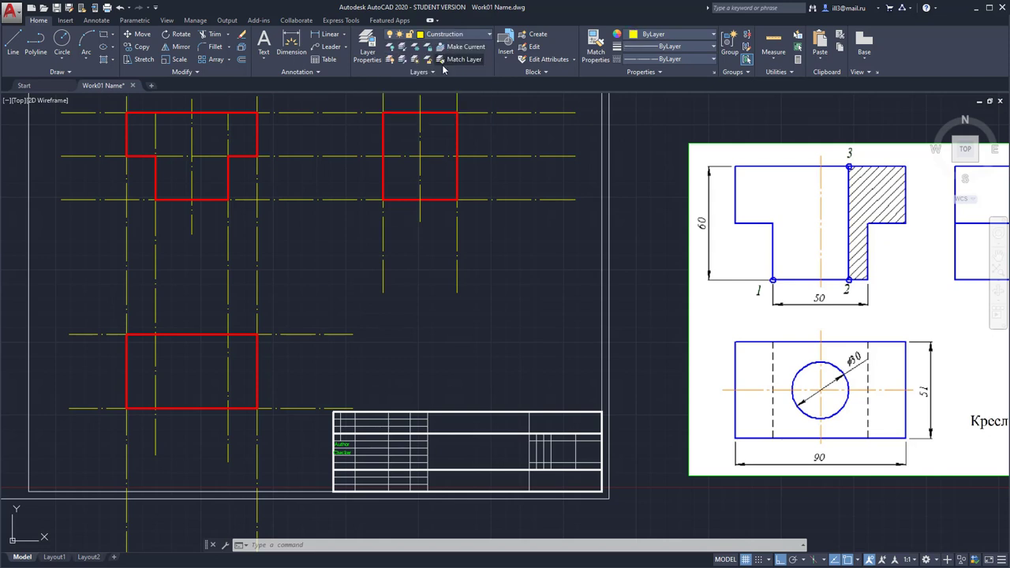
pyautogui.click(12, 44)
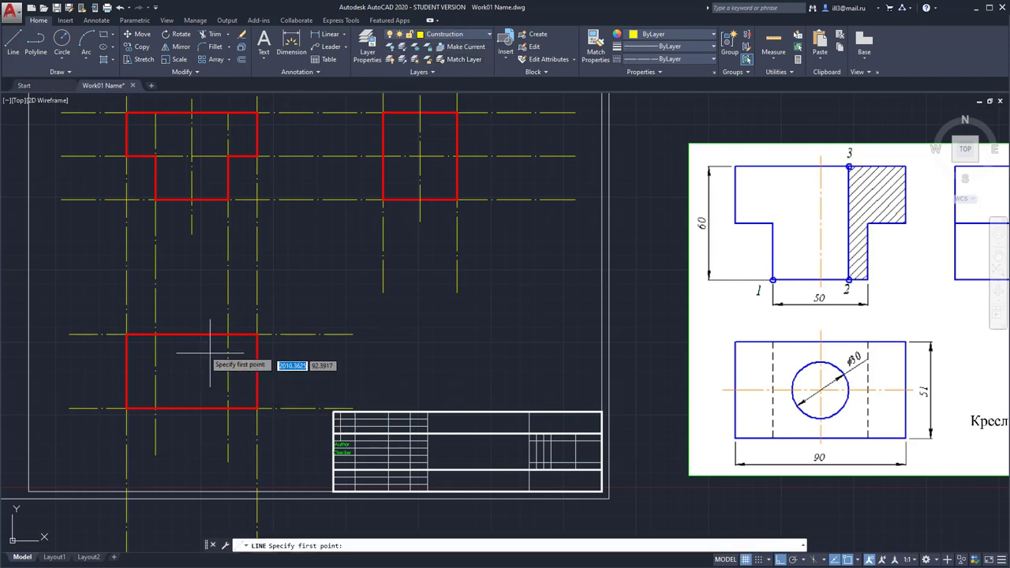
pyautogui.click(192, 335)
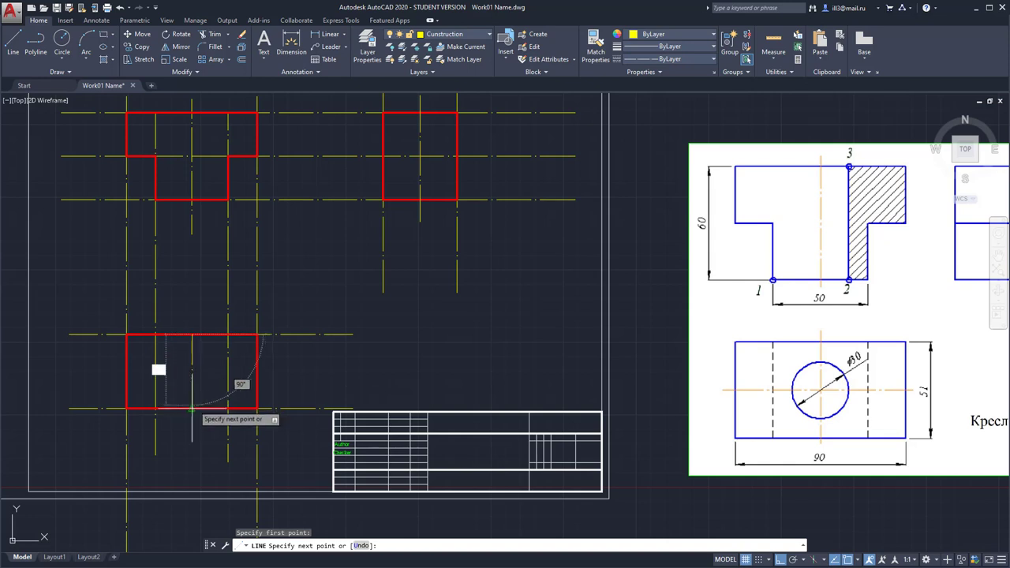
pyautogui.press('Escape')
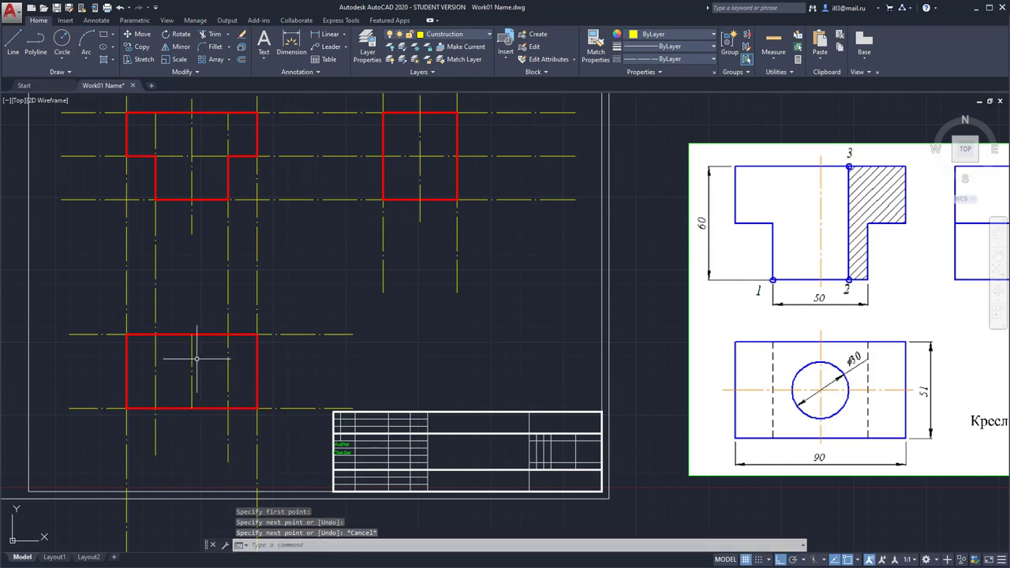
pyautogui.click(192, 355)
pyautogui.click(192, 335)
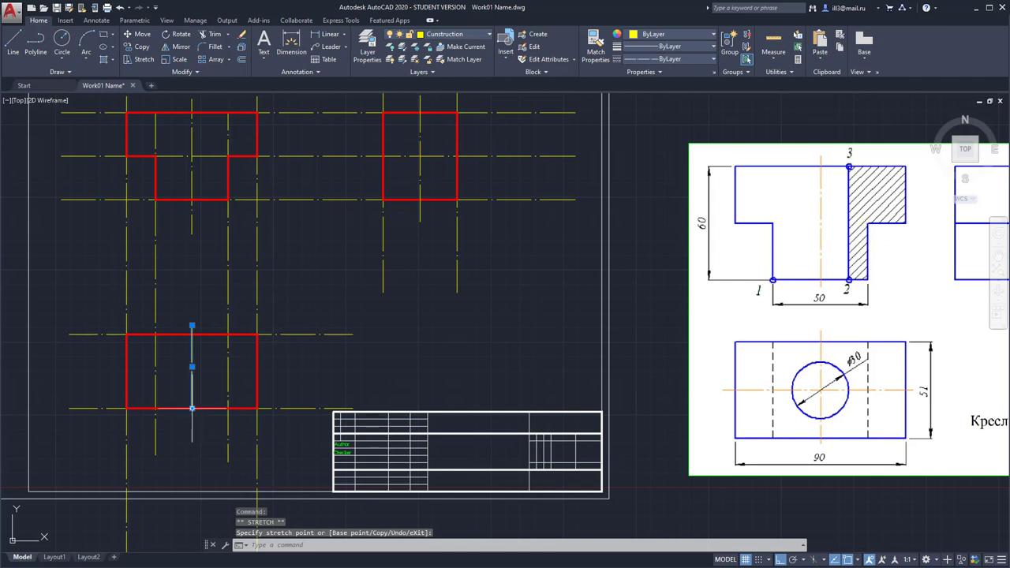
pyautogui.press('Escape')
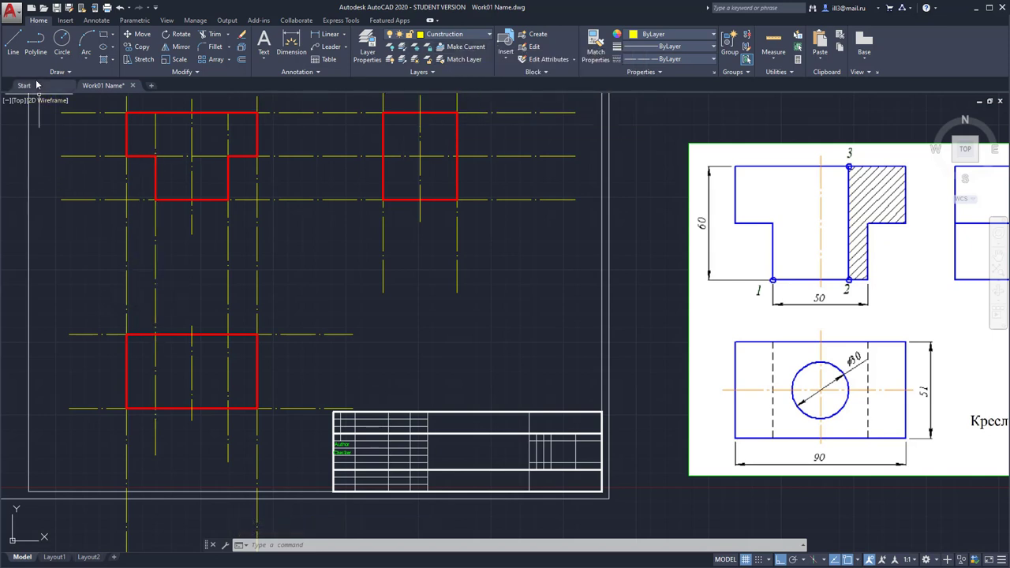
# Draw a horizontal line across the rectangle's mid-height and extend both ends slightly past its sides
pyautogui.click(13, 44)
pyautogui.click(127, 372)
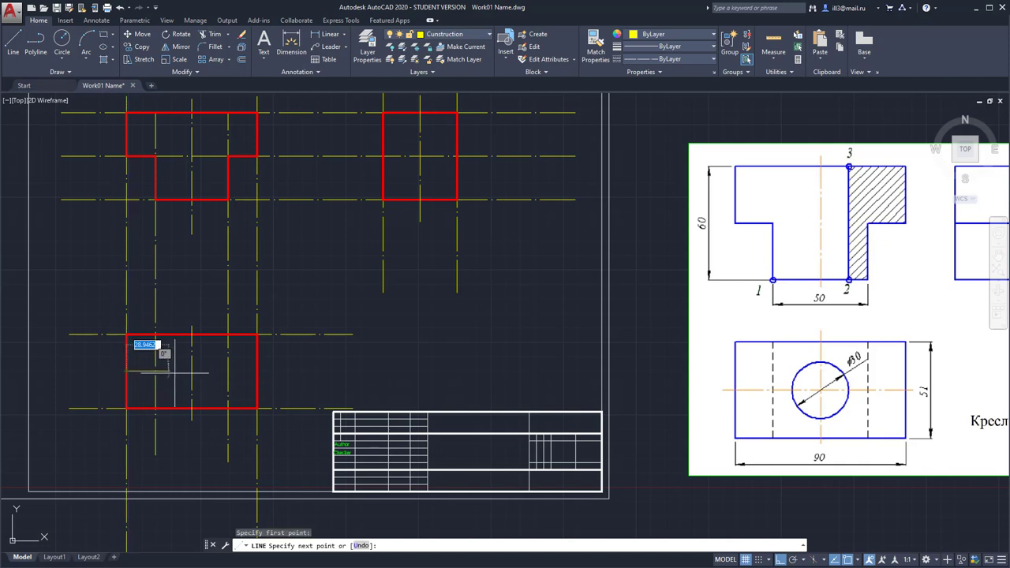
pyautogui.click(258, 371)
pyautogui.press('Escape')
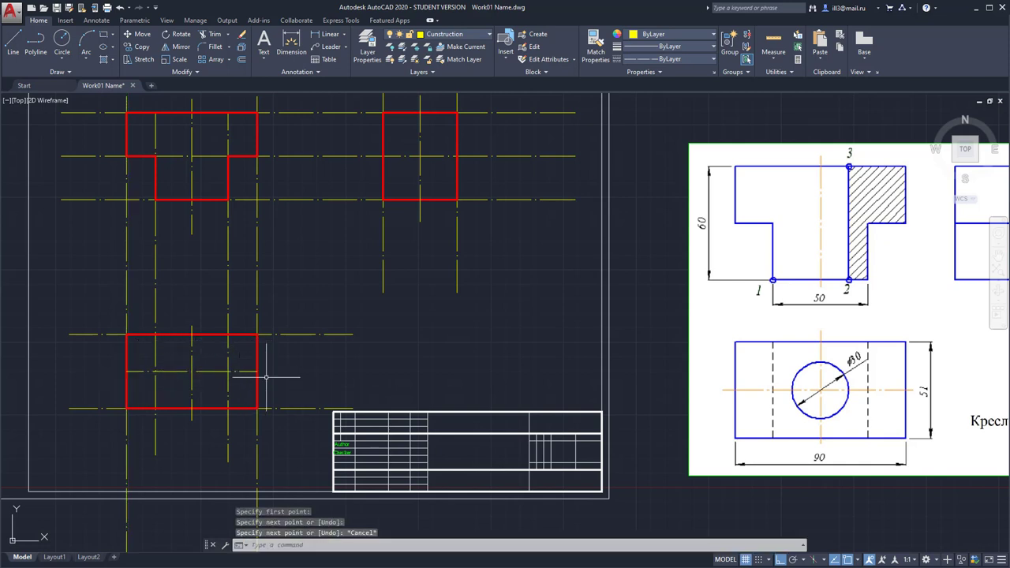
pyautogui.click(162, 371)
pyautogui.click(126, 371)
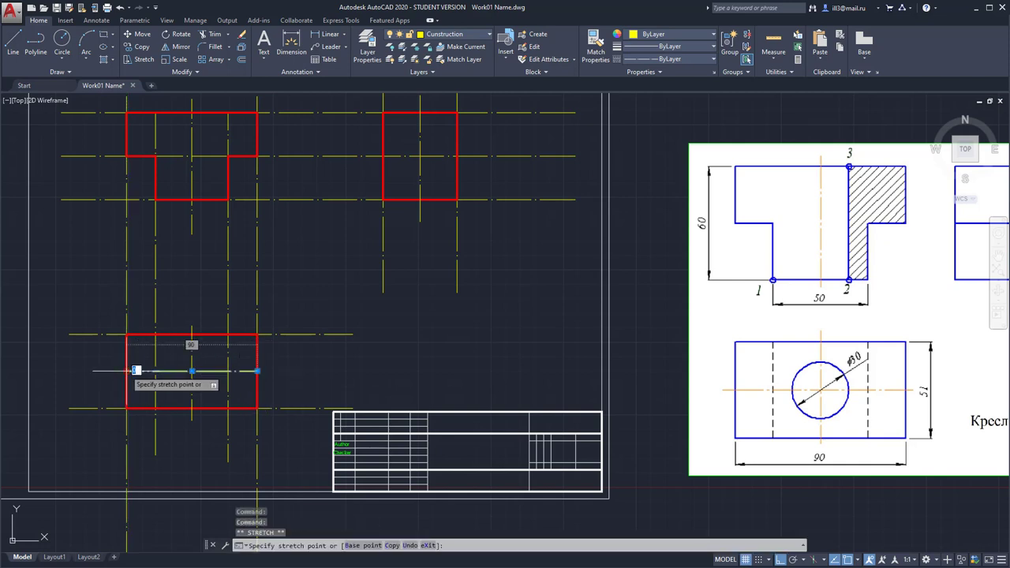
pyautogui.click(118, 371)
pyautogui.click(187, 371)
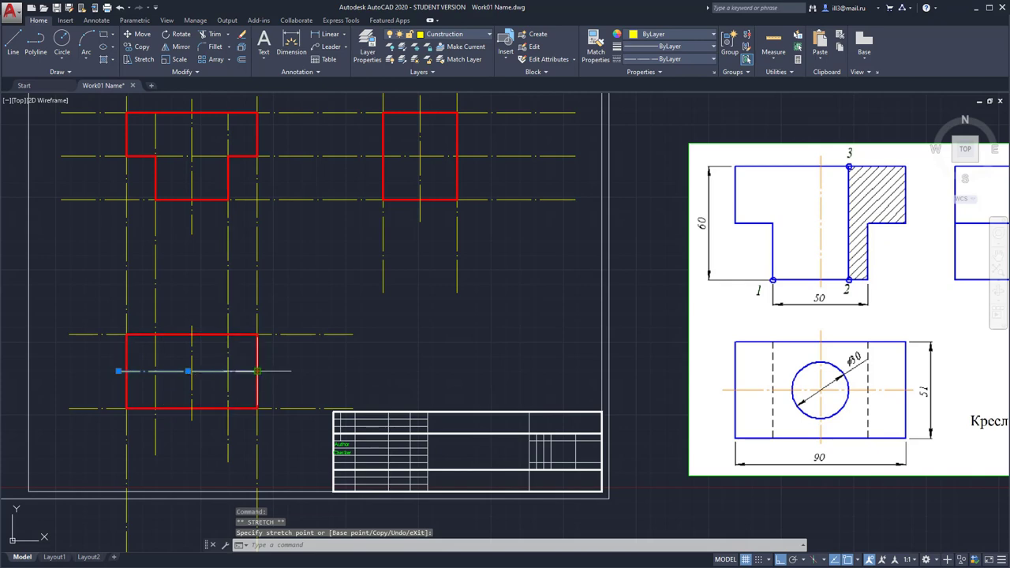
pyautogui.click(270, 370)
pyautogui.press('Escape')
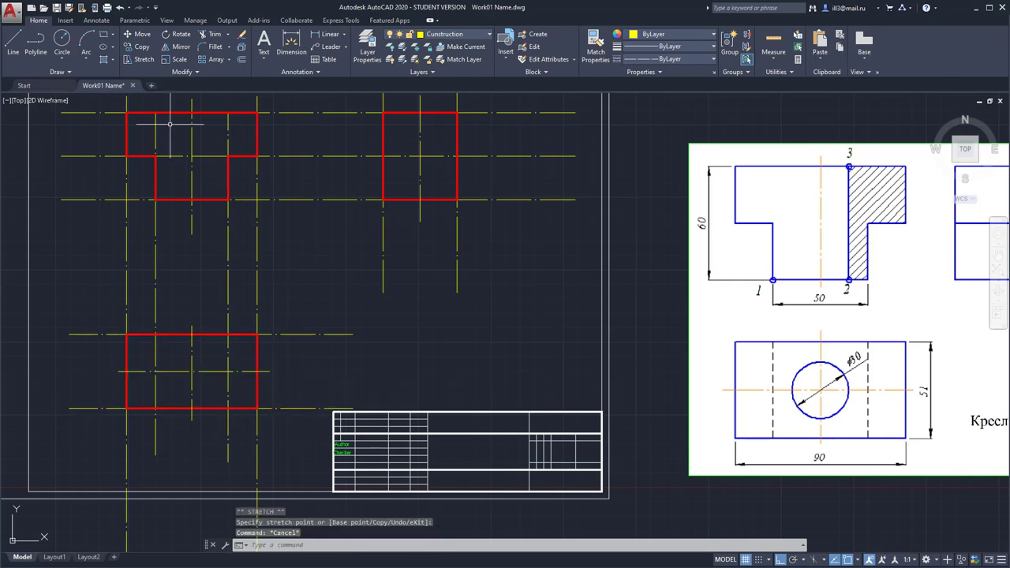
pyautogui.click(447, 36)
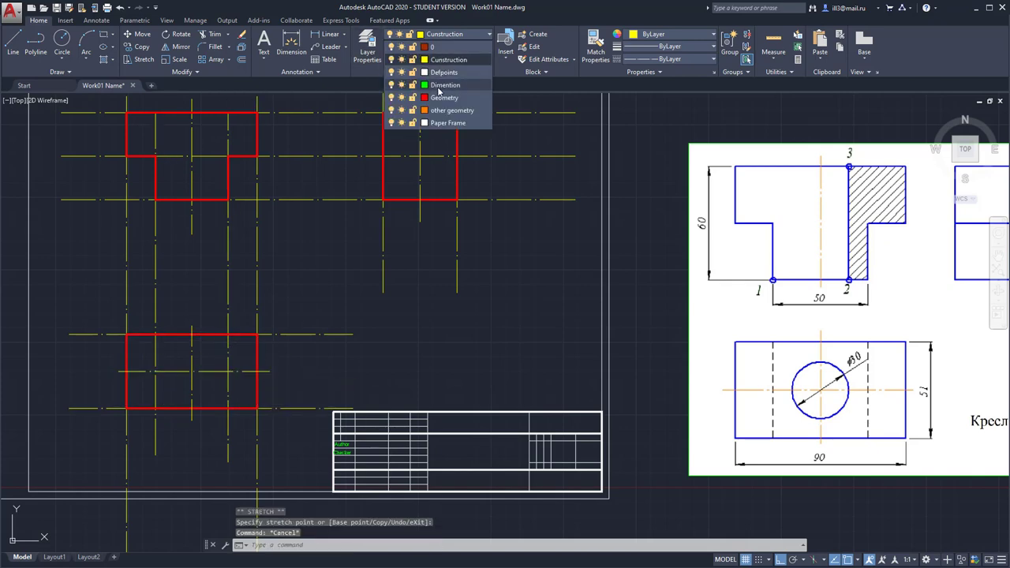
# On the Geometry layer, centre a Center-Diameter circle where the centre lines cross
pyautogui.click(443, 97)
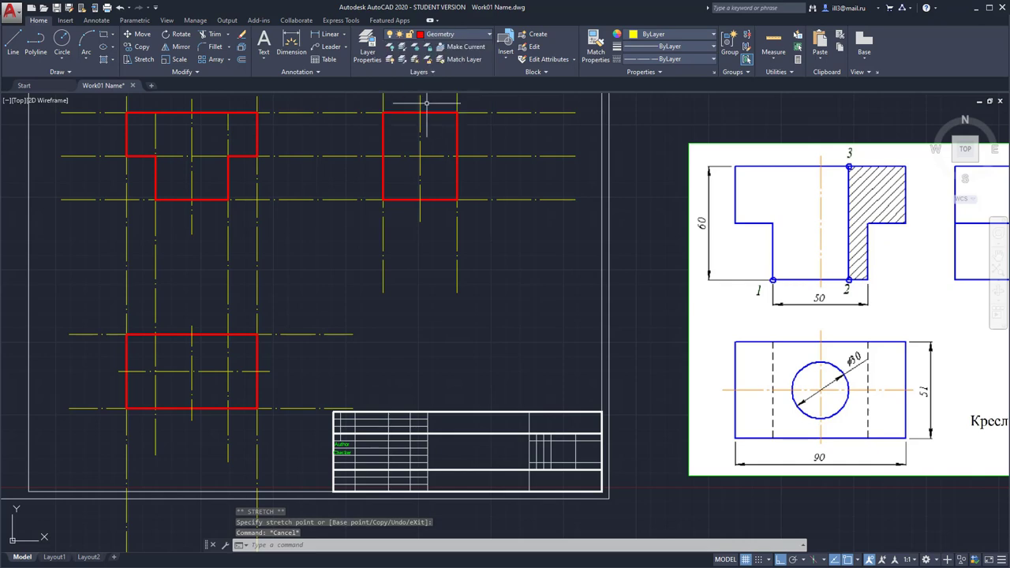
pyautogui.click(62, 59)
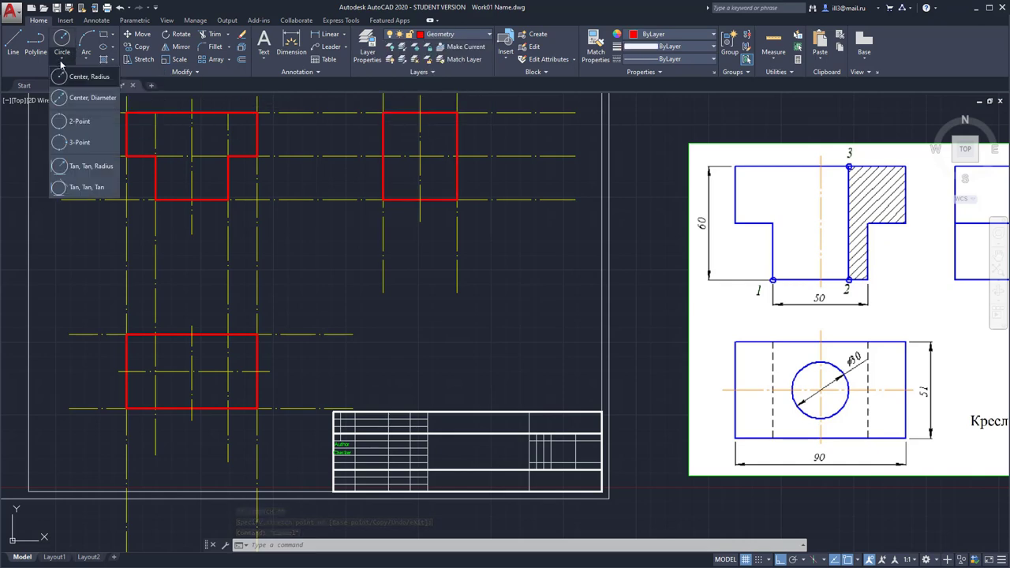
pyautogui.click(87, 99)
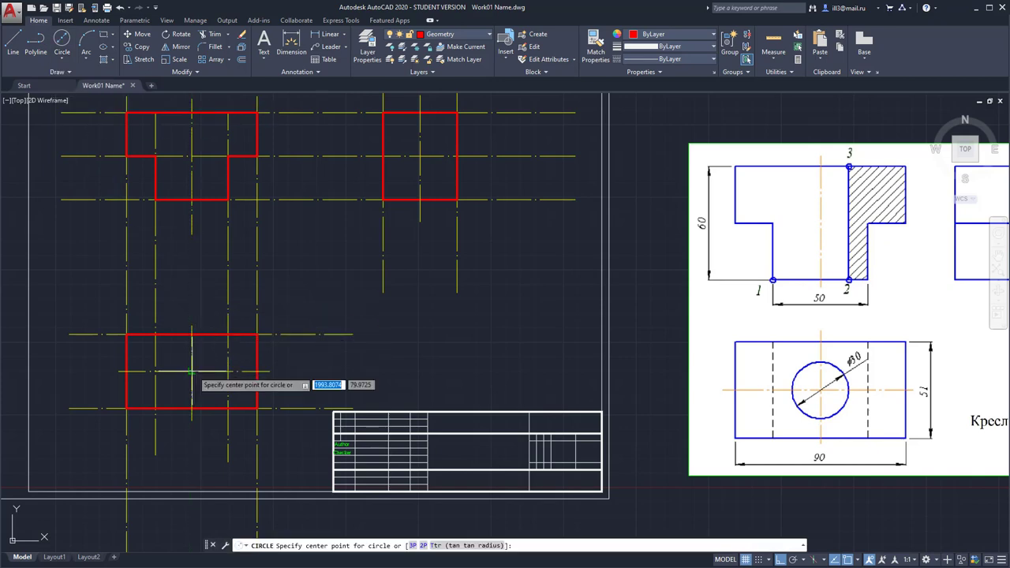
pyautogui.scroll(5, 192, 371)
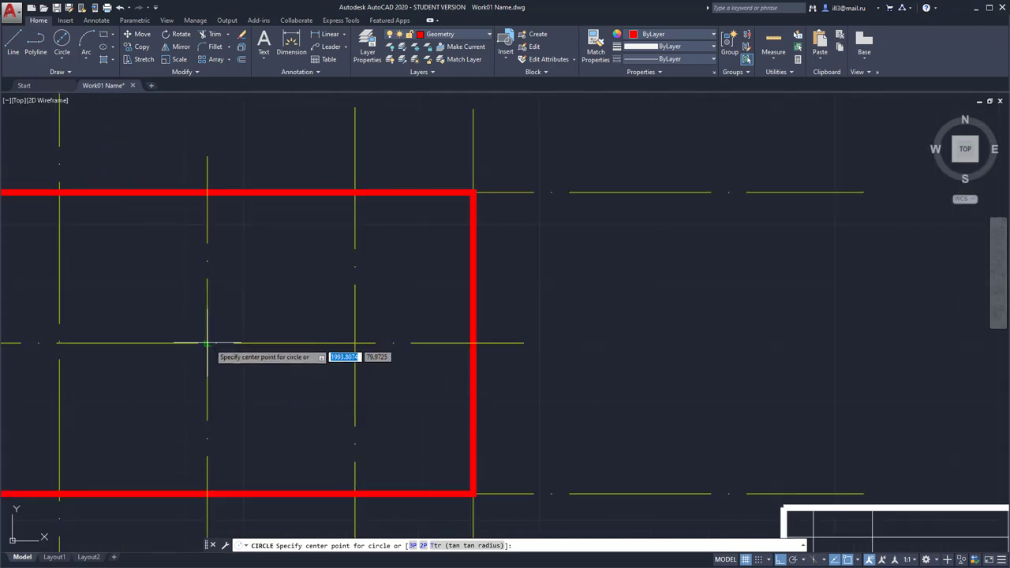
pyautogui.click(206, 344)
# Set the circle's diameter to 30 after a rejected entry of 0
pyautogui.scroll(-3, 232, 361)
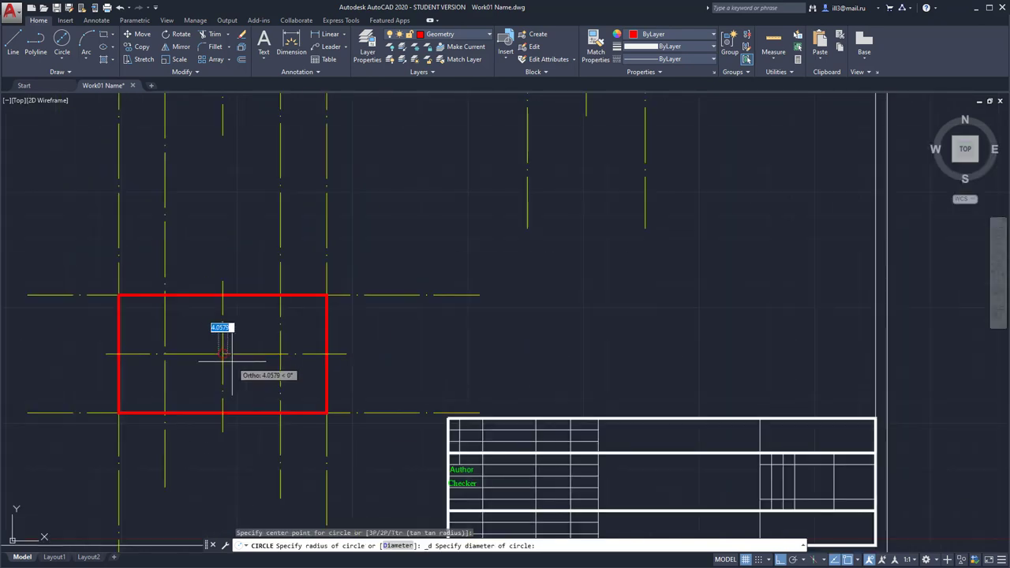
pyautogui.scroll(-2, 230, 360)
pyautogui.scroll(-2, 229, 360)
pyautogui.scroll(2, 227, 361)
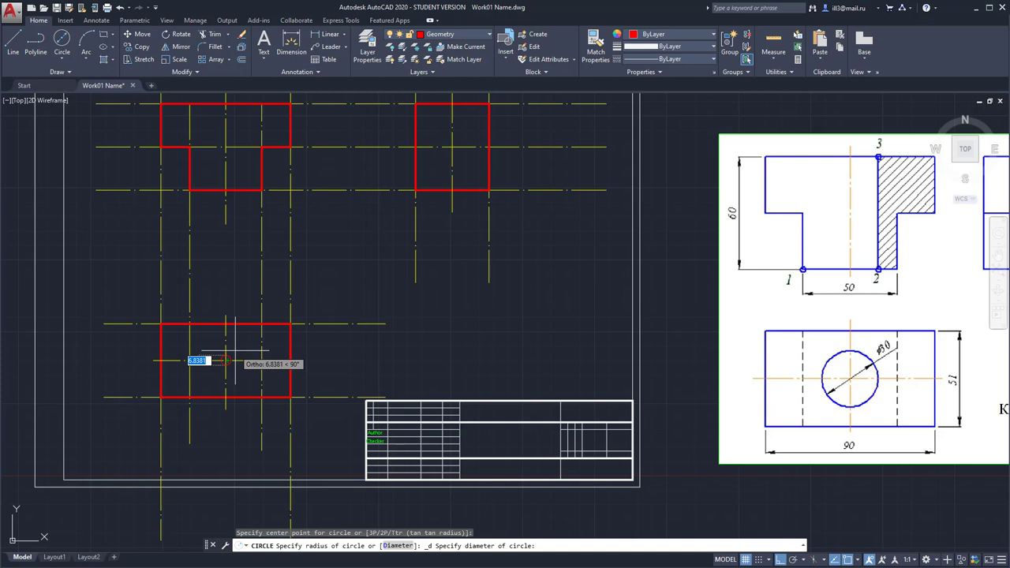
pyautogui.write('0')
pyautogui.press('Return')
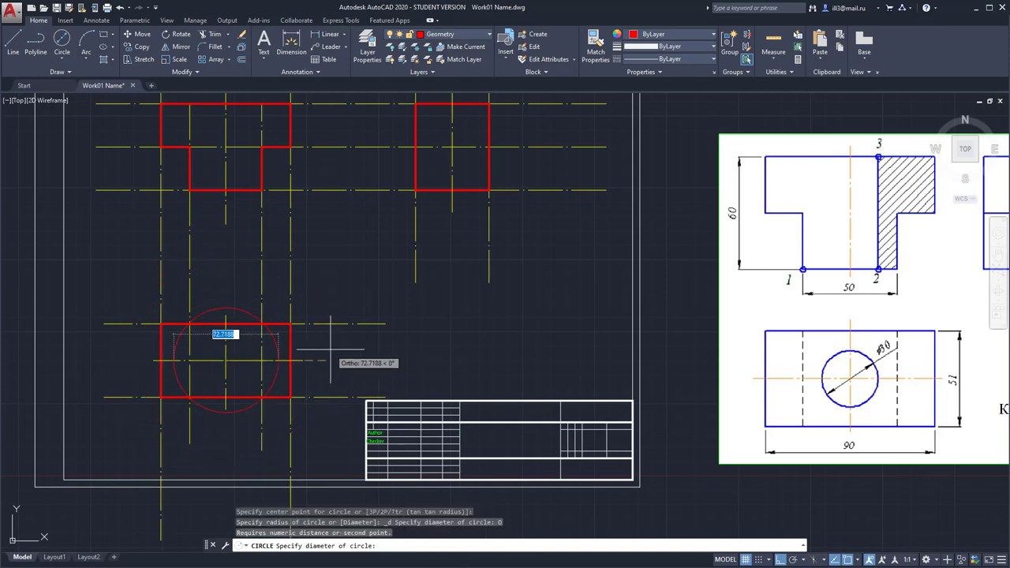
pyautogui.write('30')
pyautogui.press('Return')
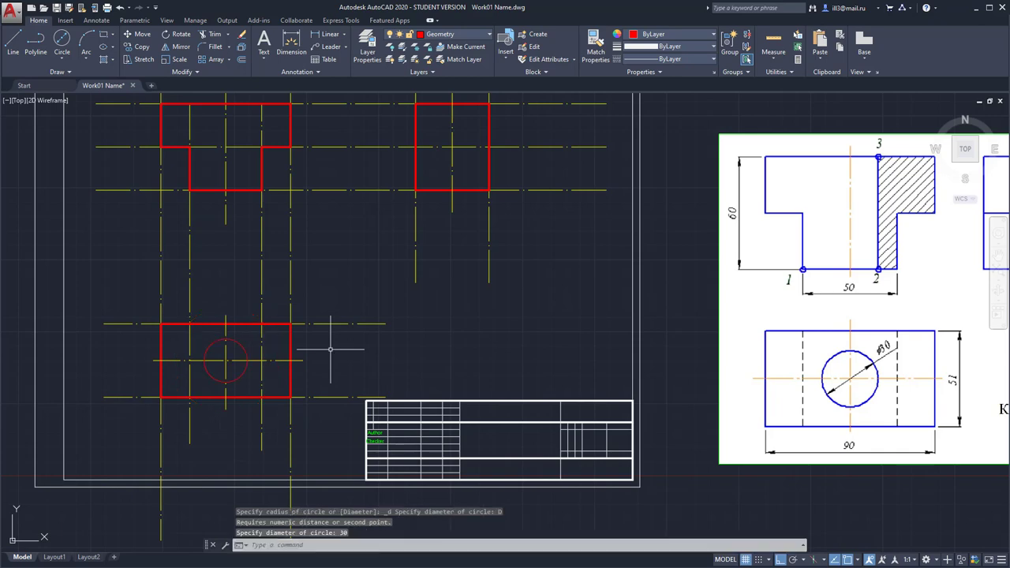
pyautogui.scroll(2, 285, 350)
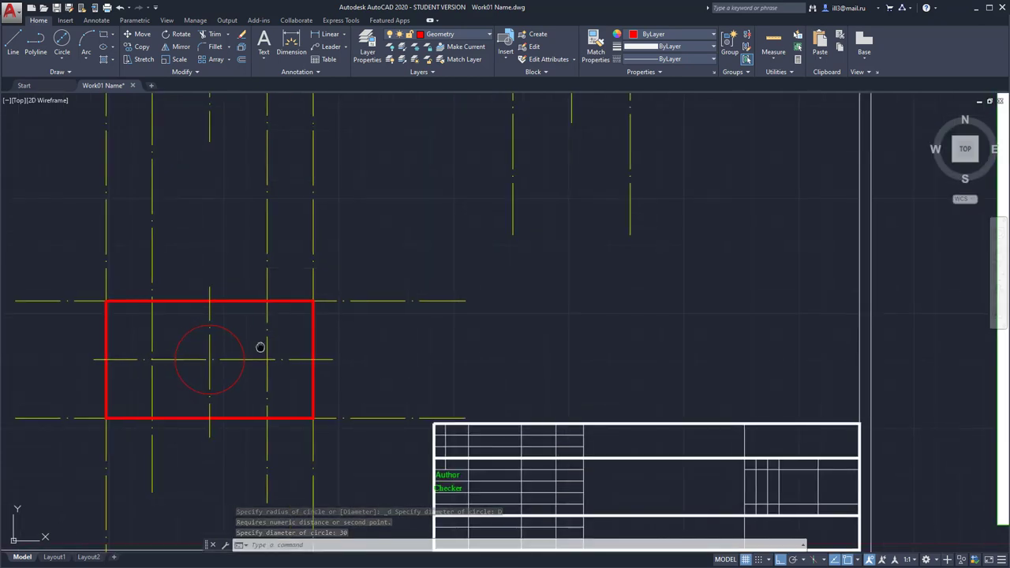
# Start a polyline arc at the circle's left quadrant, passing over the top to the right quadrant
pyautogui.scroll(2, 259, 349)
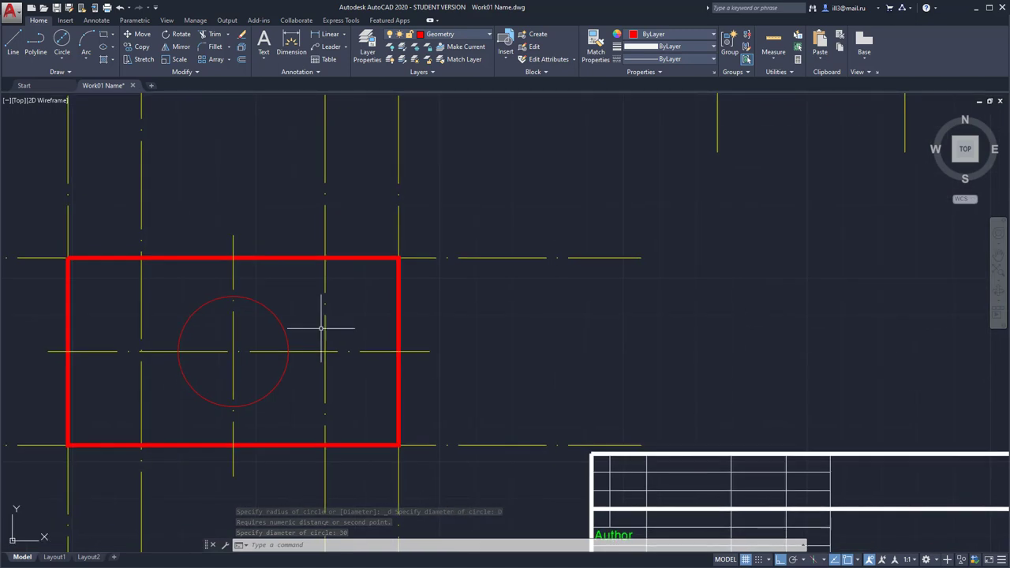
pyautogui.click(36, 44)
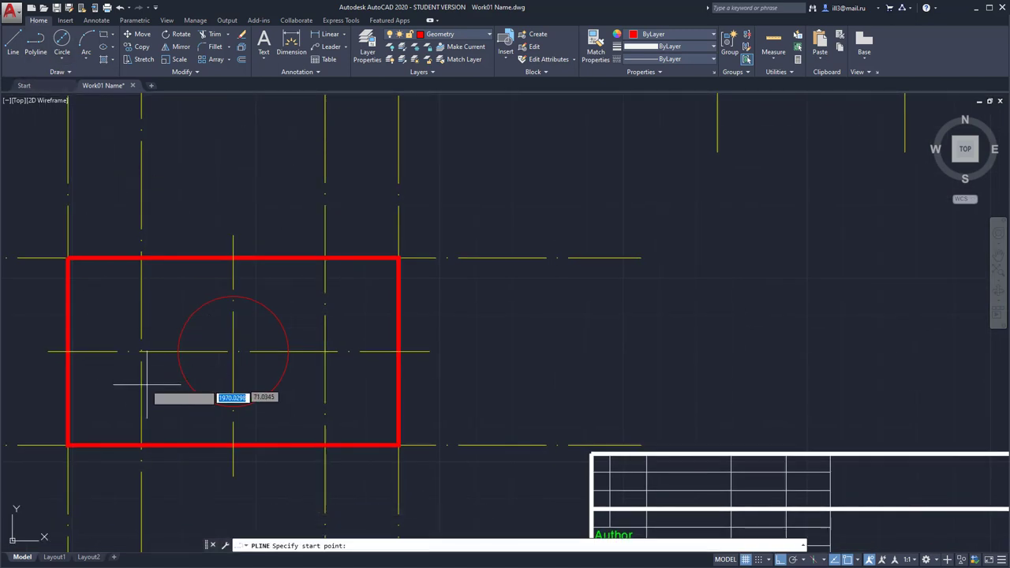
pyautogui.click(178, 351)
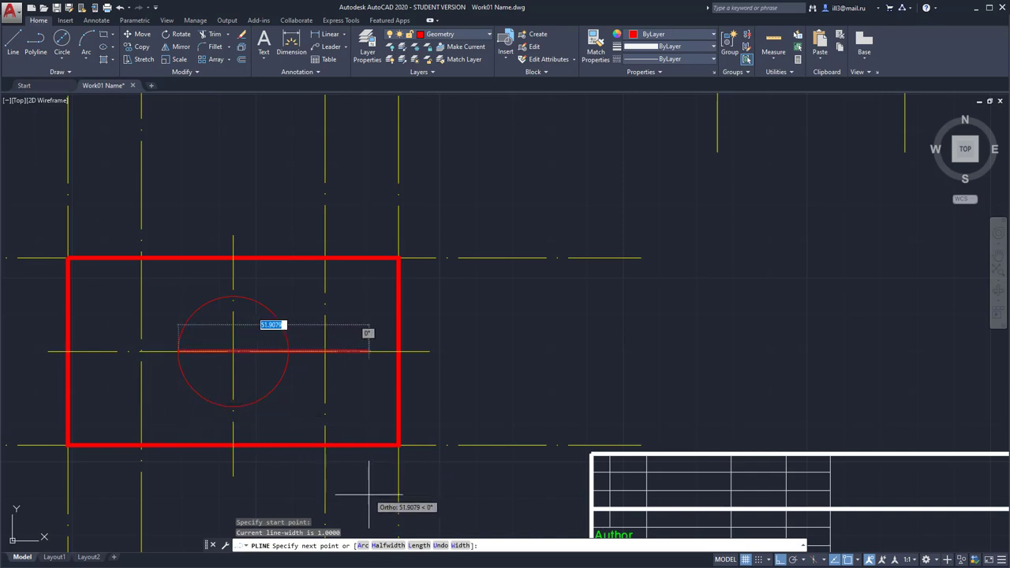
pyautogui.click(361, 545)
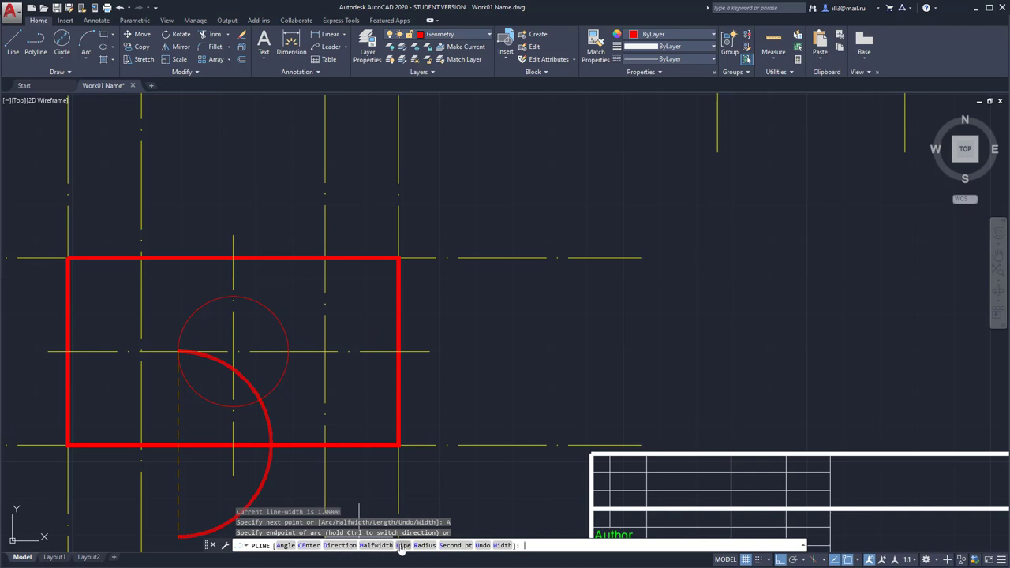
pyautogui.click(454, 546)
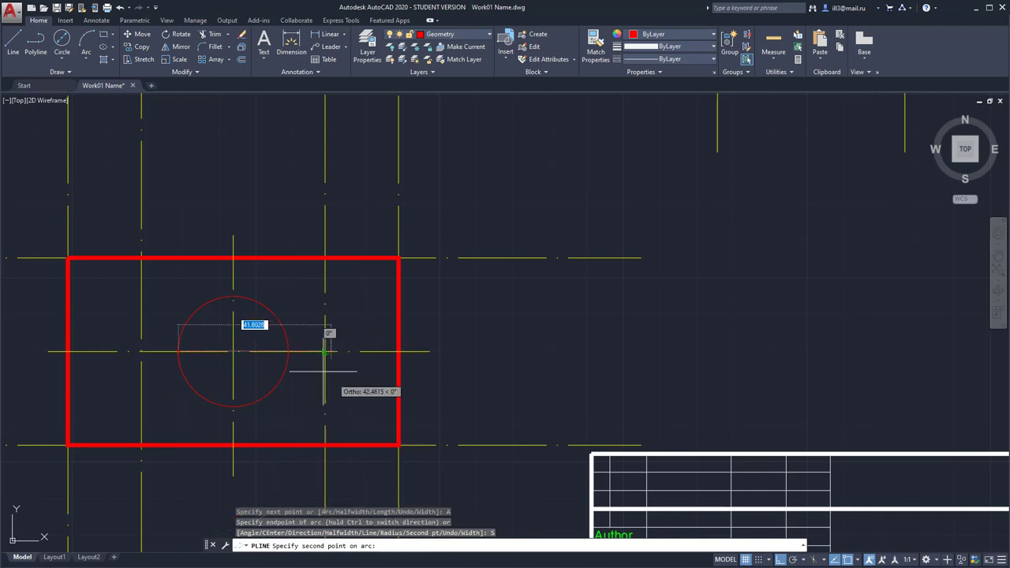
pyautogui.click(209, 297)
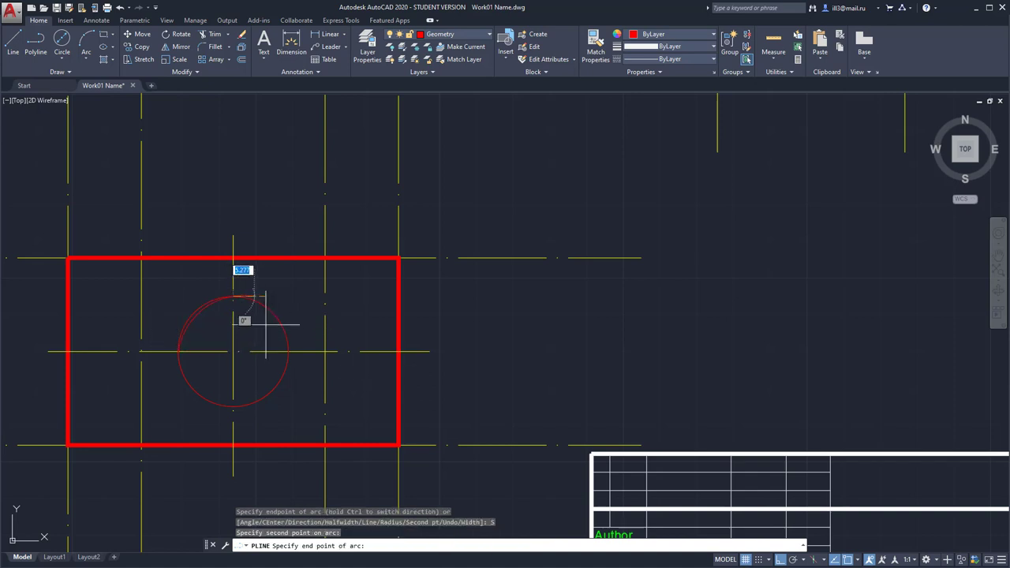
pyautogui.click(288, 351)
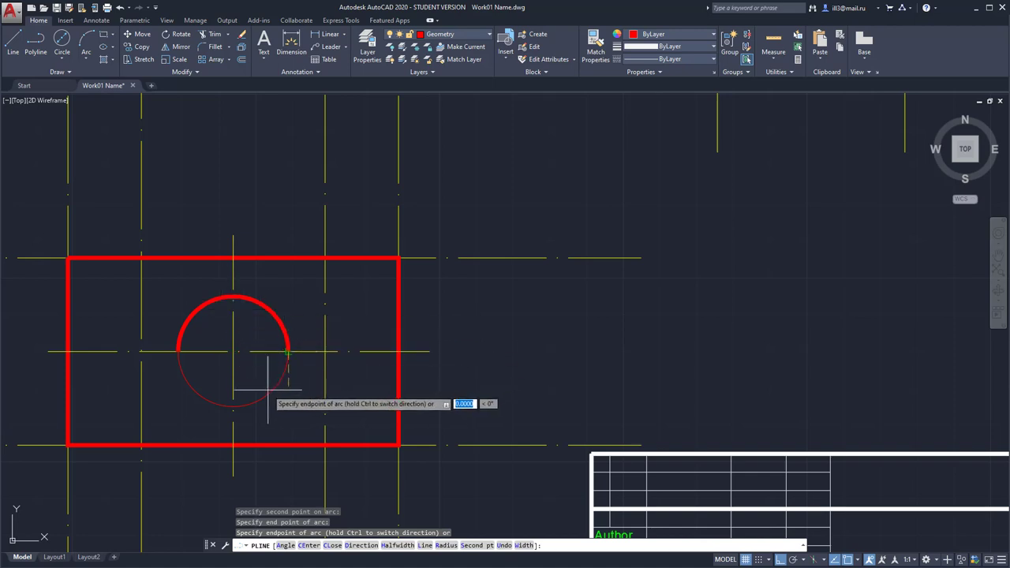
# Complete the arc through the bottom back to the left quadrant and view the whole sheet
pyautogui.click(471, 545)
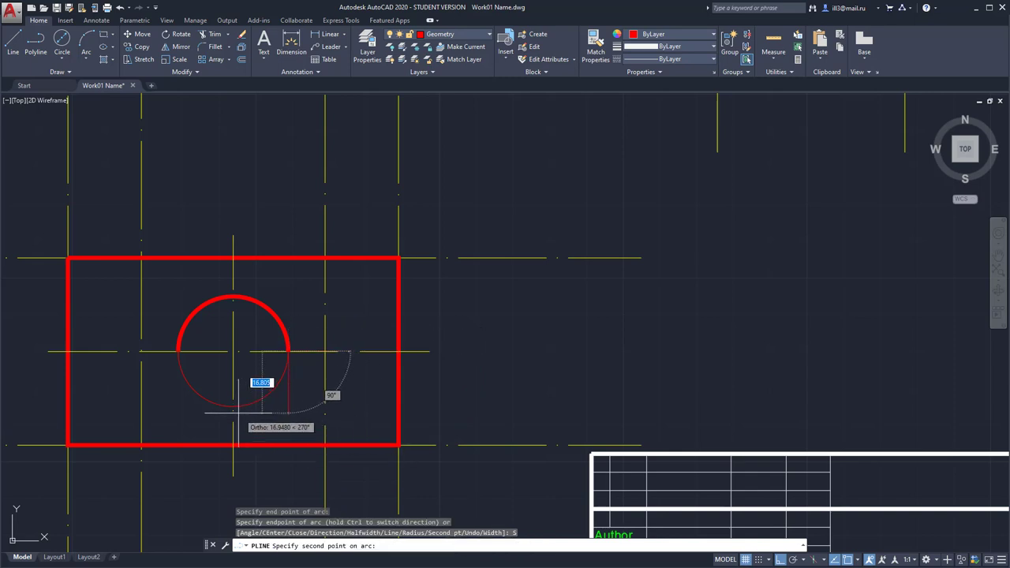
pyautogui.click(232, 407)
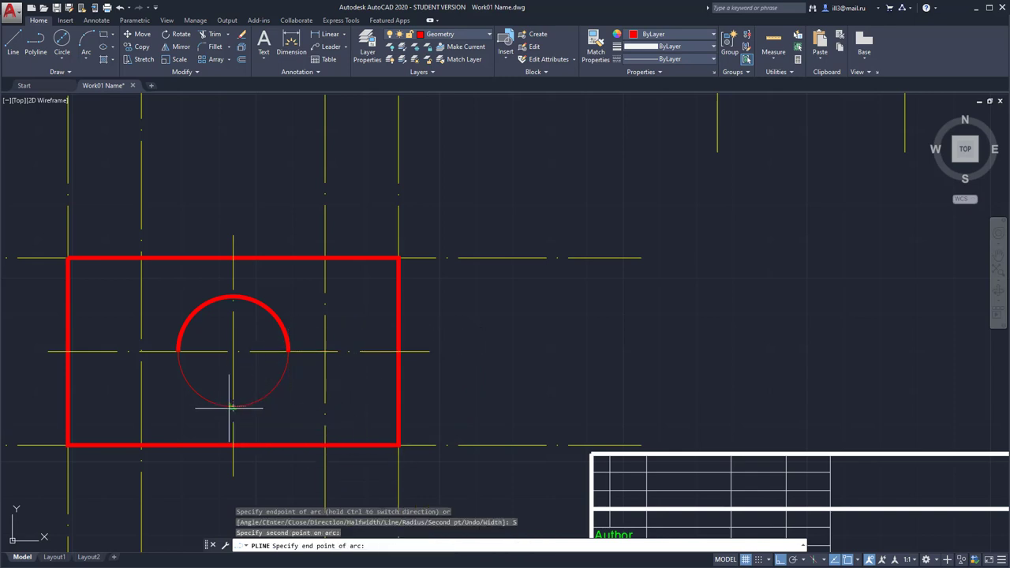
pyautogui.click(178, 351)
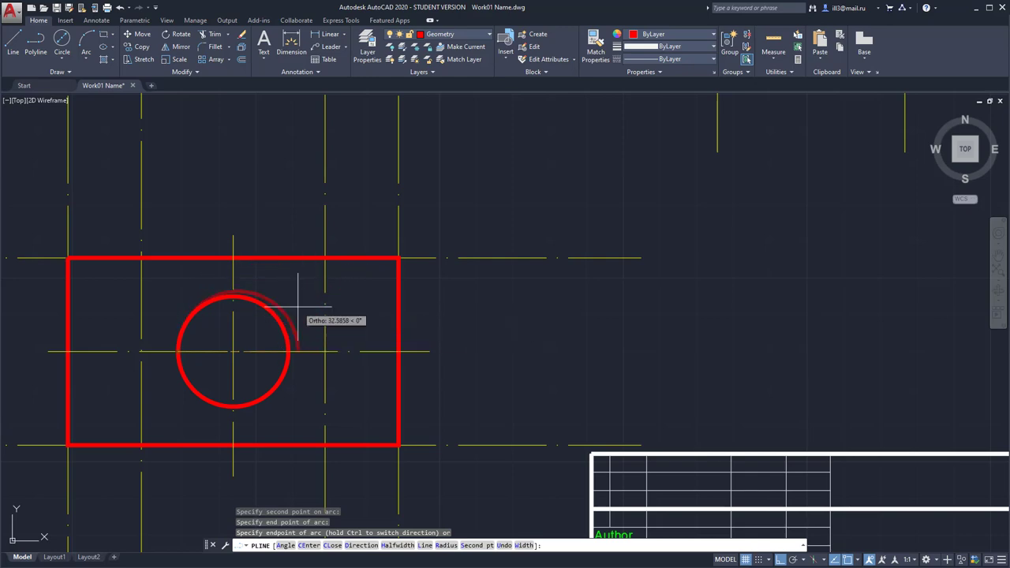
pyautogui.press('Escape')
pyautogui.scroll(-5, 309, 295)
pyautogui.moveTo(462, 209); pyautogui.dragTo(395, 296, button='middle')
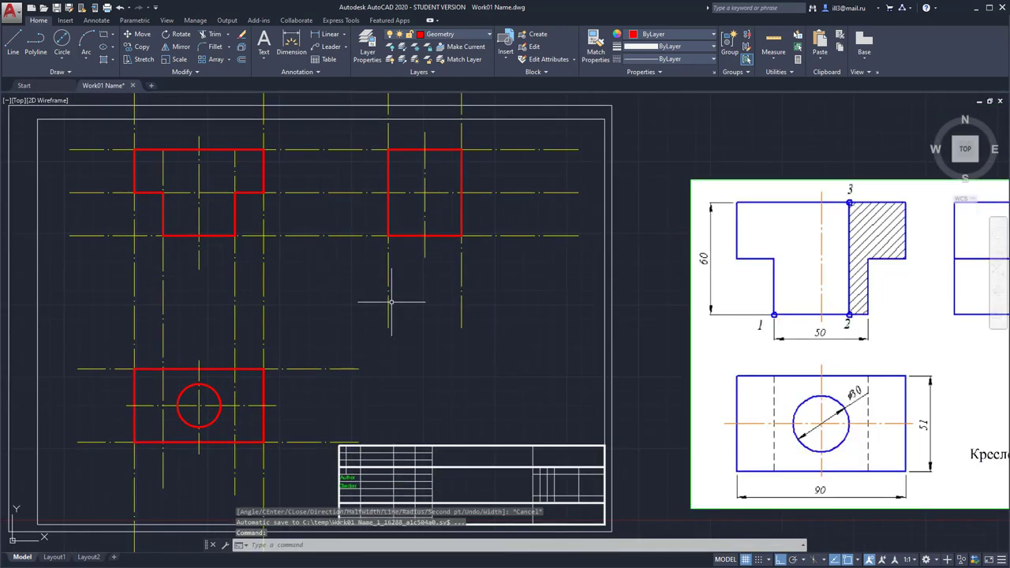
# Draw a vertical line across the T-shaped front view from its top edge to its bottom edge, checking object snaps first
pyautogui.scroll(-2, 421, 281)
pyautogui.scroll(-1, 379, 293)
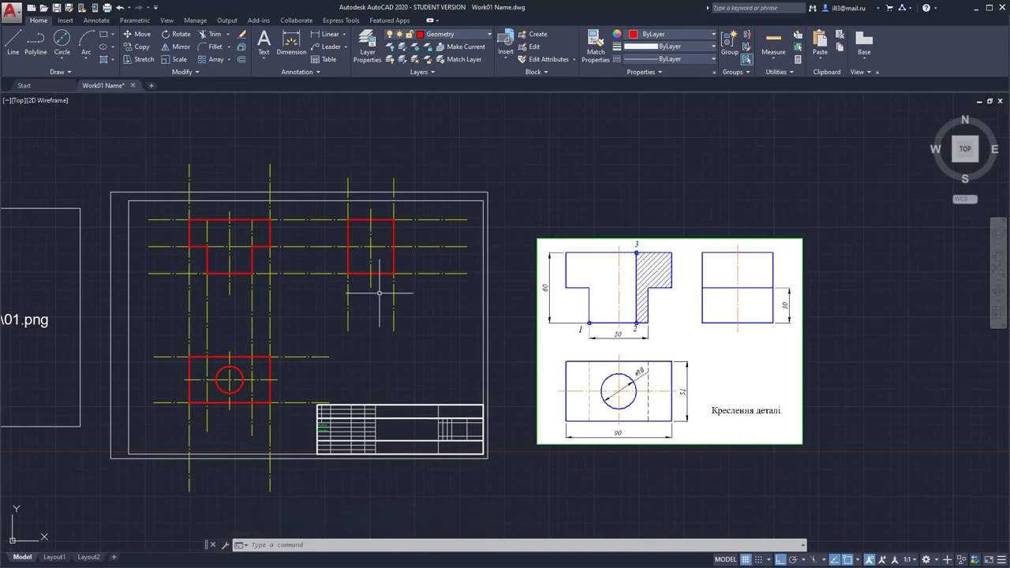
pyautogui.moveTo(258, 240); pyautogui.dragTo(279, 259, button='middle')
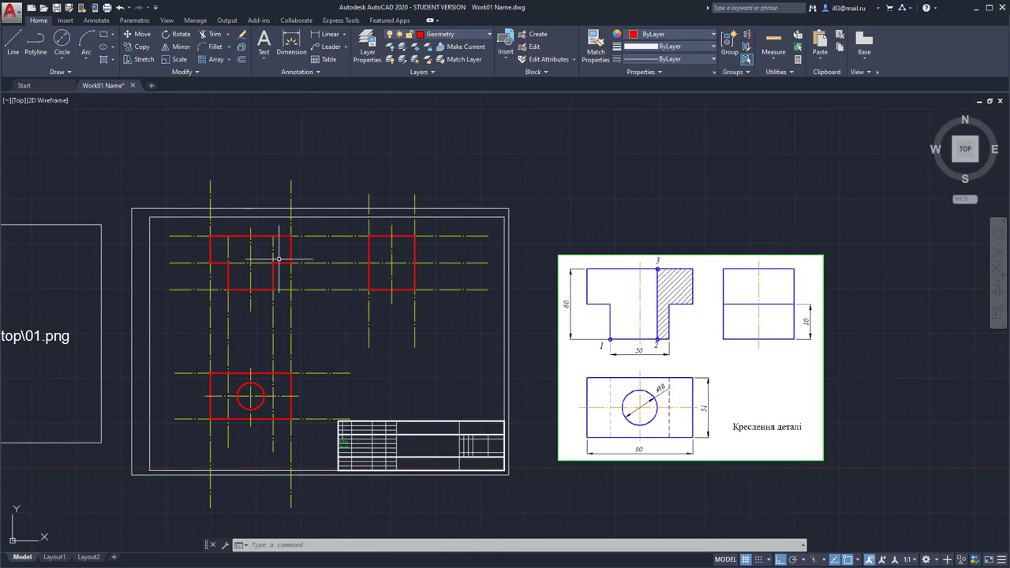
pyautogui.scroll(2, 265, 256)
pyautogui.scroll(2, 271, 259)
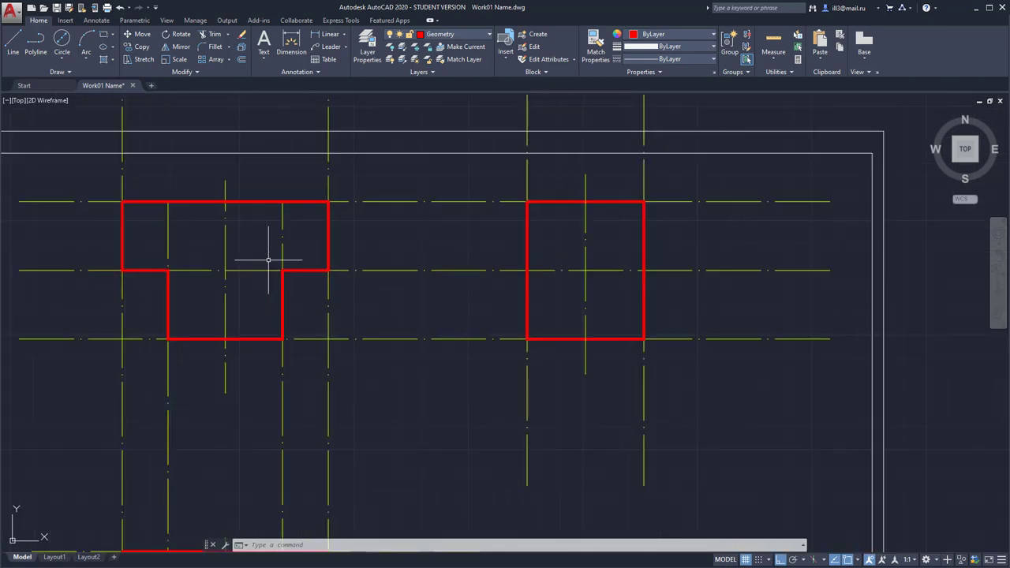
pyautogui.click(13, 39)
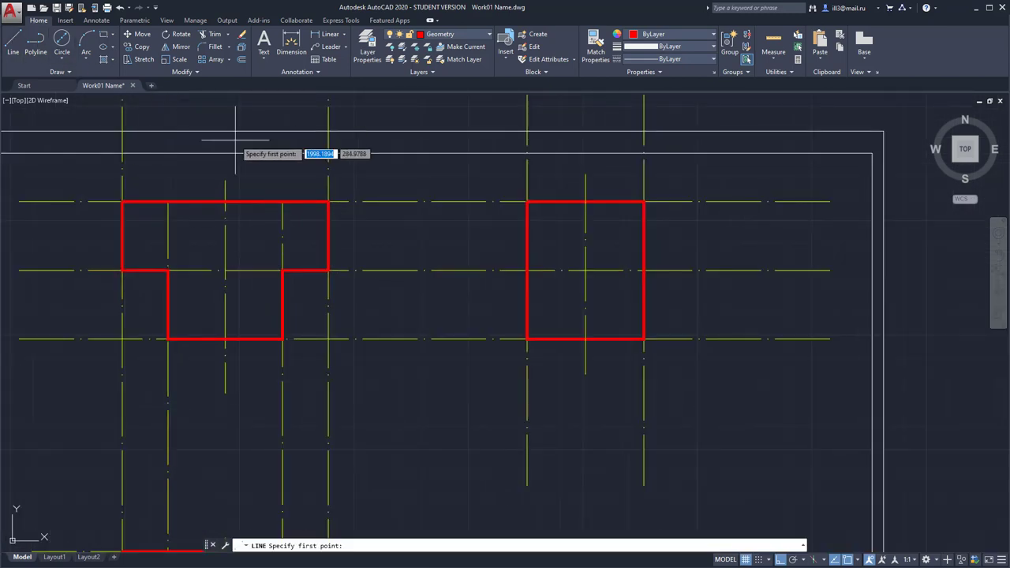
pyautogui.click(858, 561)
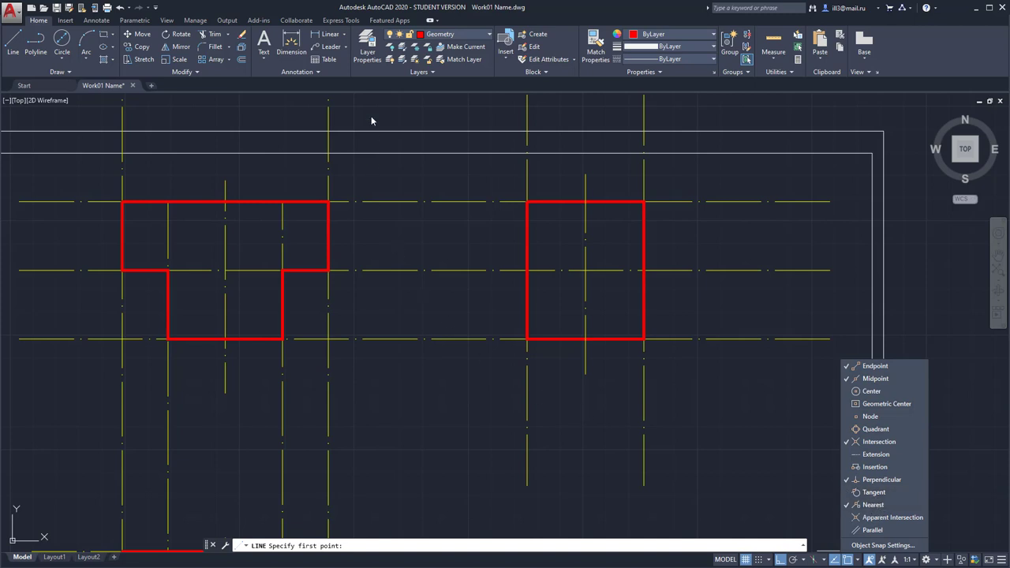
pyautogui.click(285, 4)
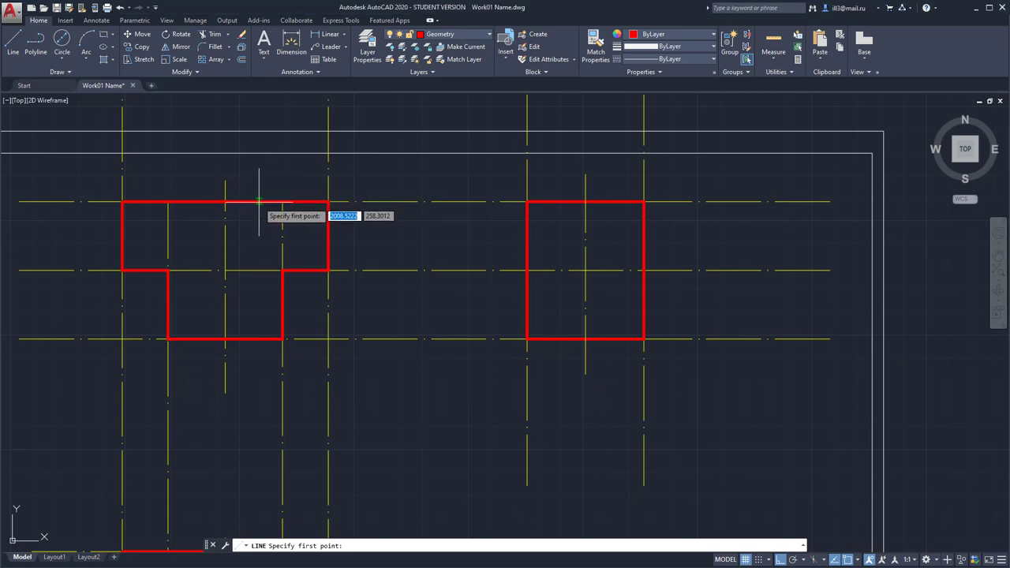
pyautogui.click(235, 201)
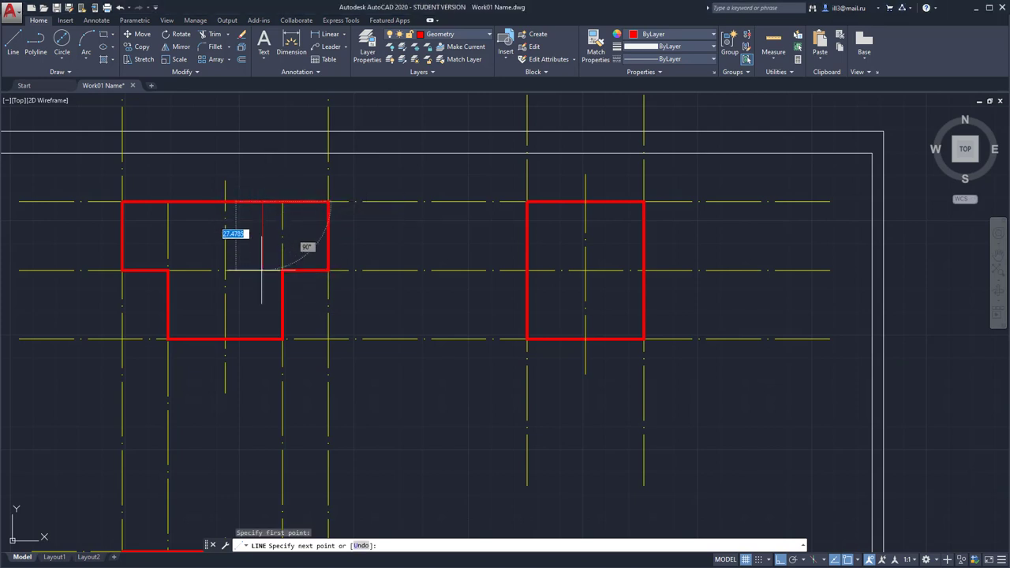
pyautogui.click(264, 340)
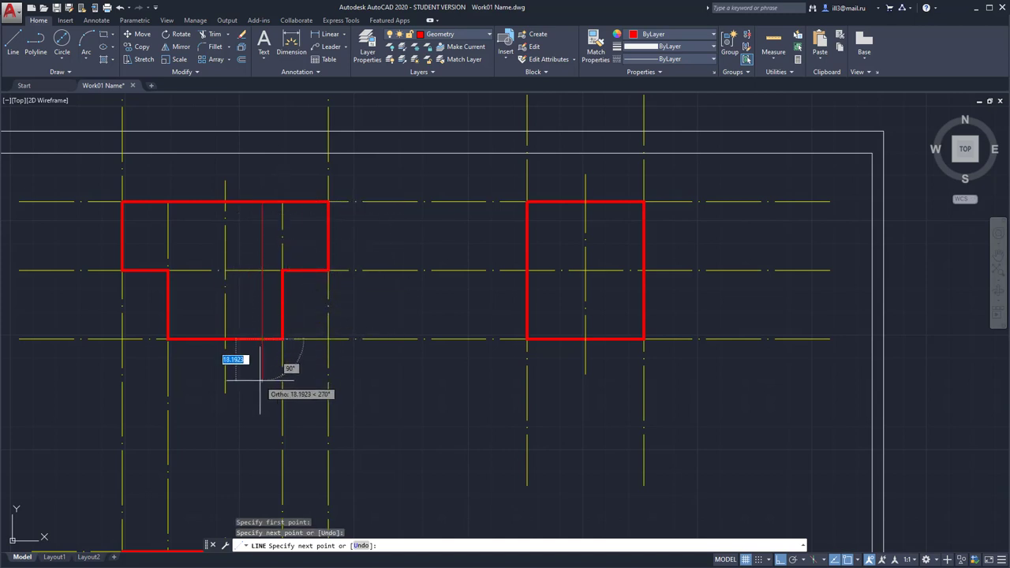
pyautogui.rightClick(282, 363)
pyautogui.click(269, 388)
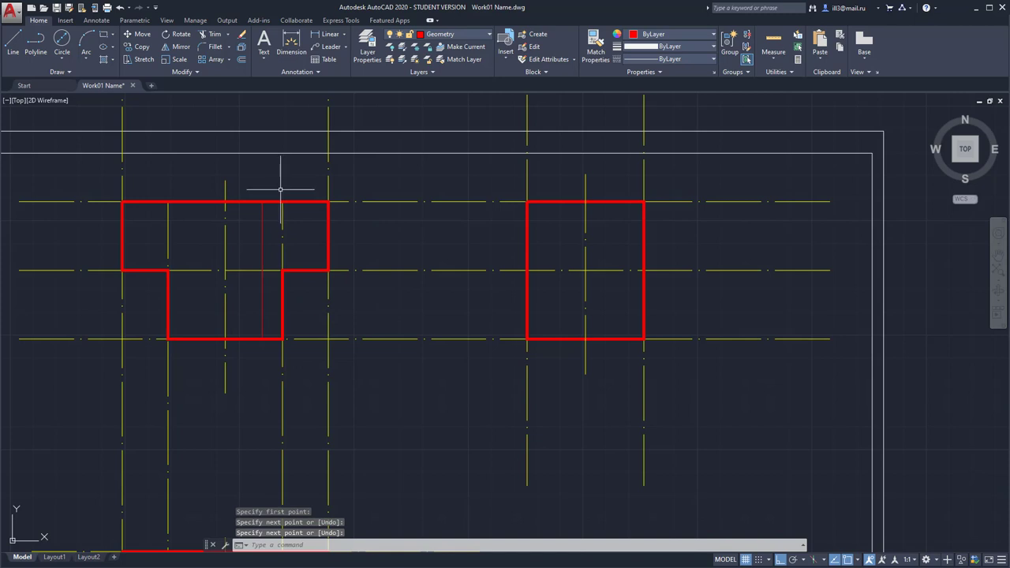
# Hatch the T-shape's upper-right cell and the narrow strip below it with the ANSI31 pattern
pyautogui.click(112, 61)
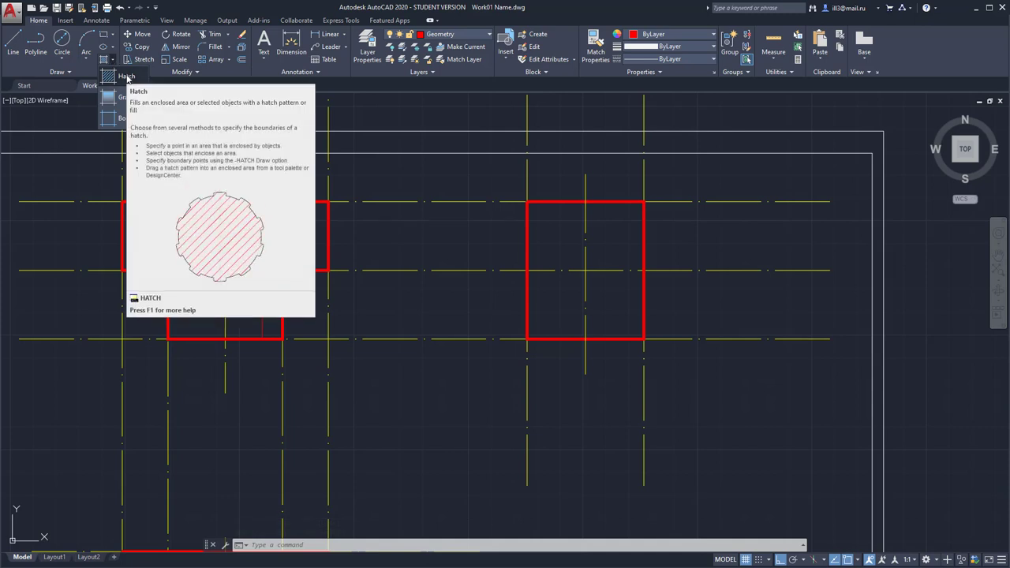
pyautogui.click(126, 77)
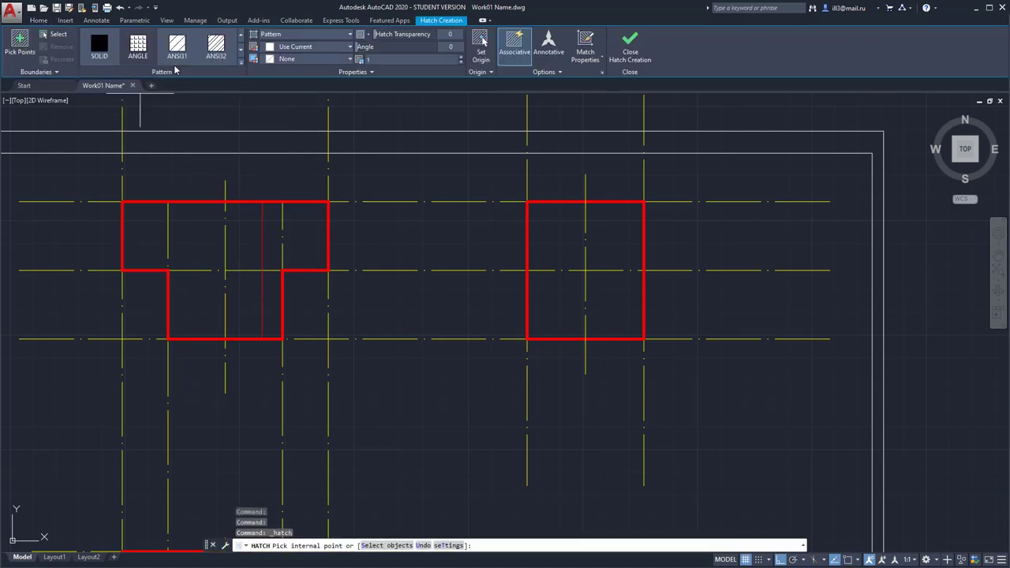
pyautogui.click(241, 62)
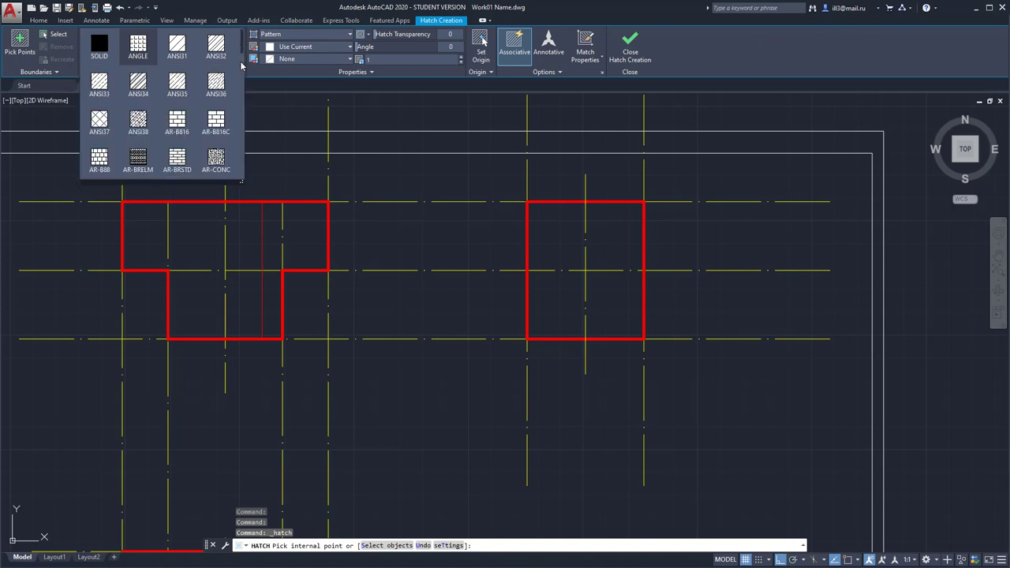
pyautogui.click(182, 49)
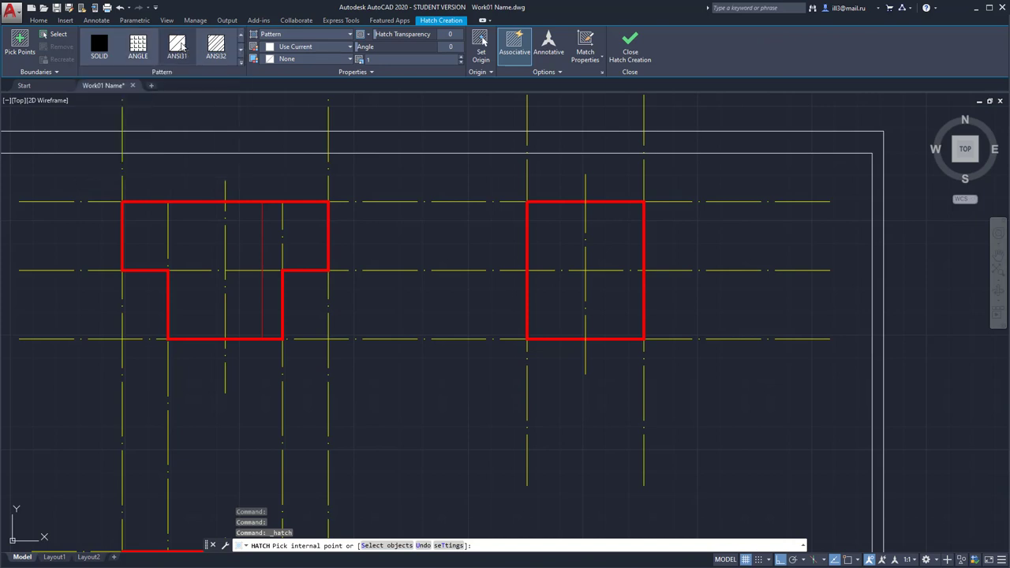
pyautogui.click(310, 234)
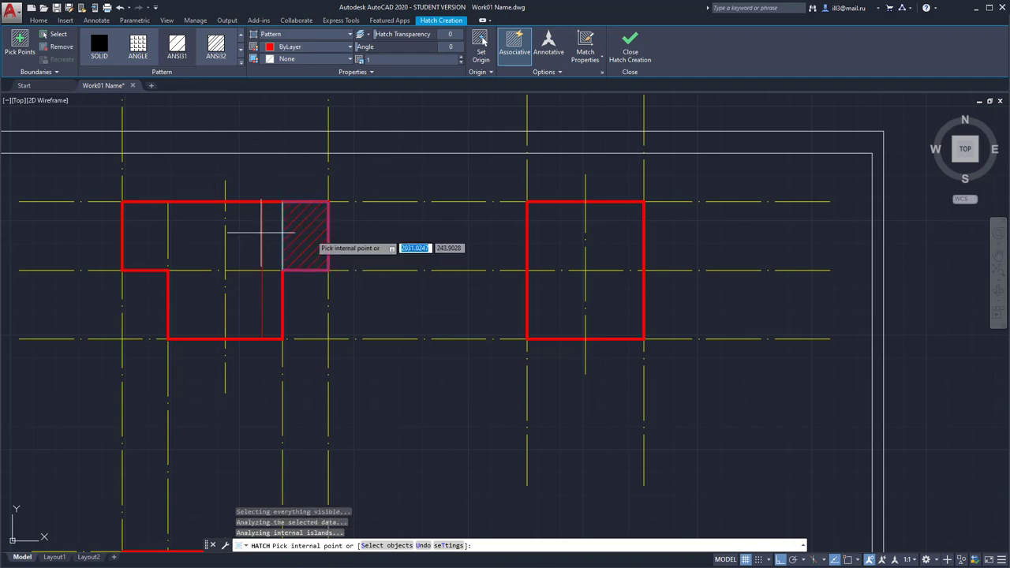
pyautogui.click(266, 300)
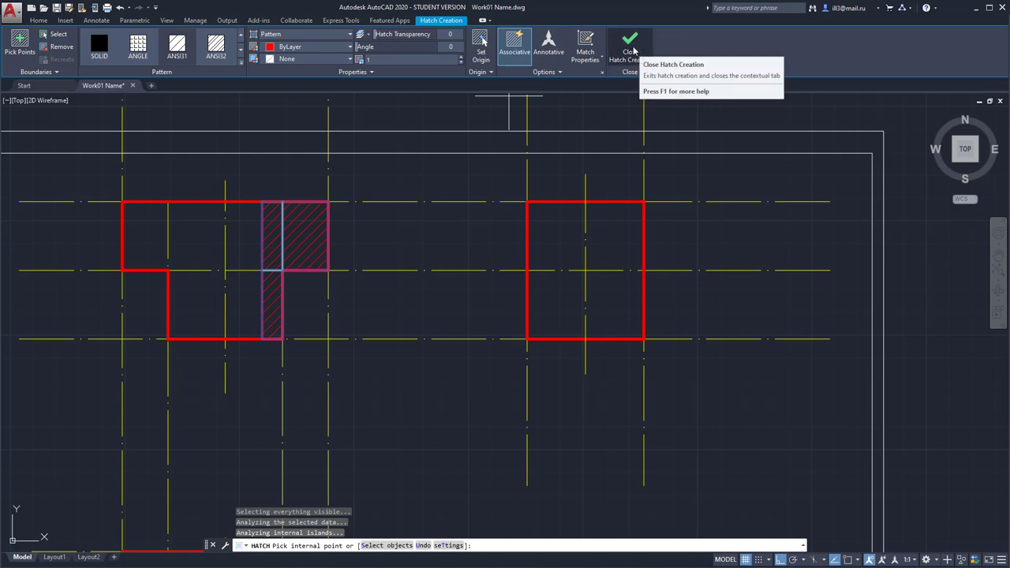
pyautogui.click(633, 50)
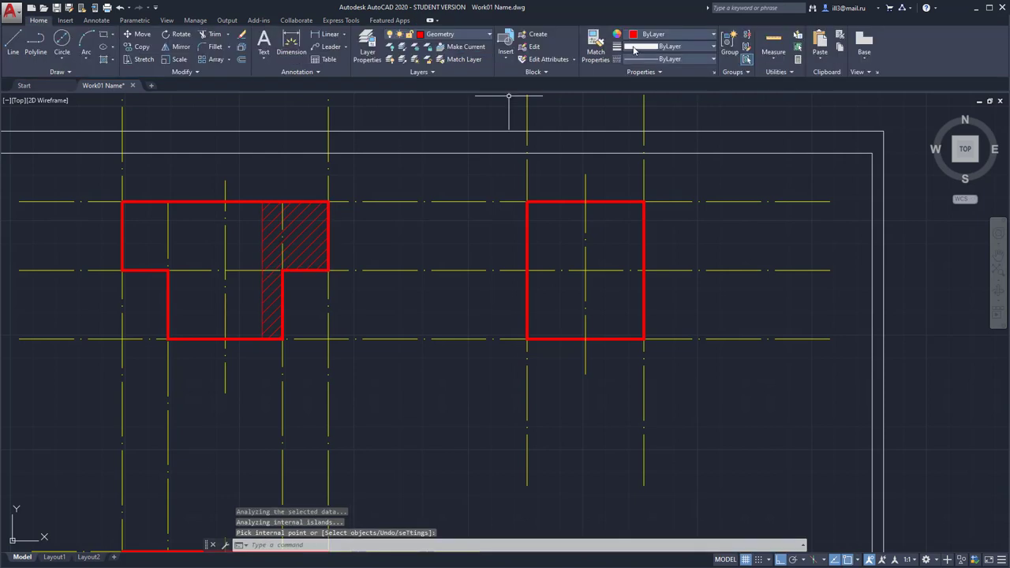
# Bring the whole sheet and reference image into view and make Dimention the current layer
pyautogui.scroll(-4, 604, 244)
pyautogui.moveTo(676, 226); pyautogui.dragTo(522, 203, button='middle')
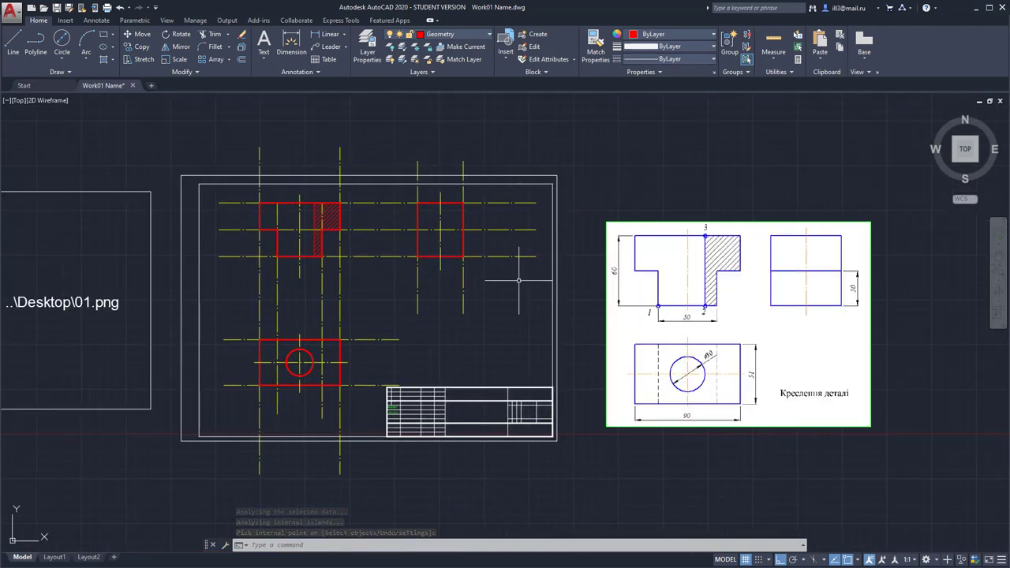
pyautogui.click(473, 35)
pyautogui.click(439, 84)
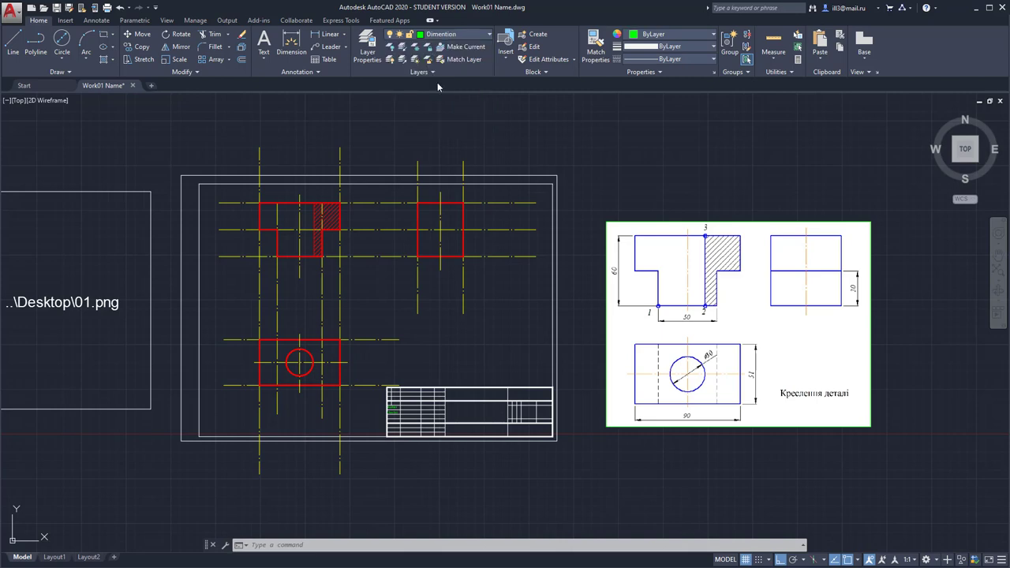
pyautogui.moveTo(347, 191); pyautogui.dragTo(376, 183, button='middle')
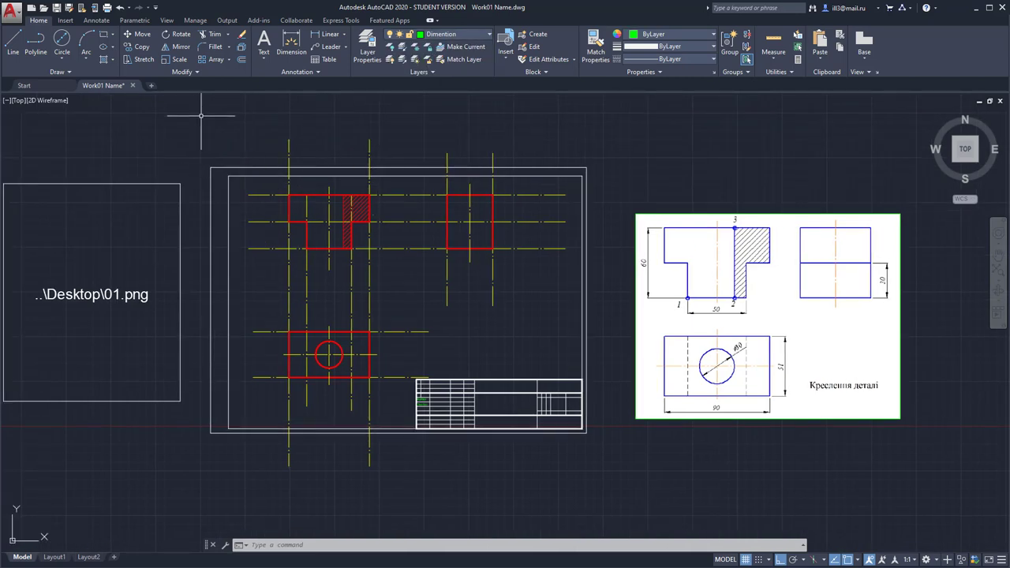
# Dimension the front view's height on its left, its 50 bottom width, and the side view's 30 height
pyautogui.click(287, 47)
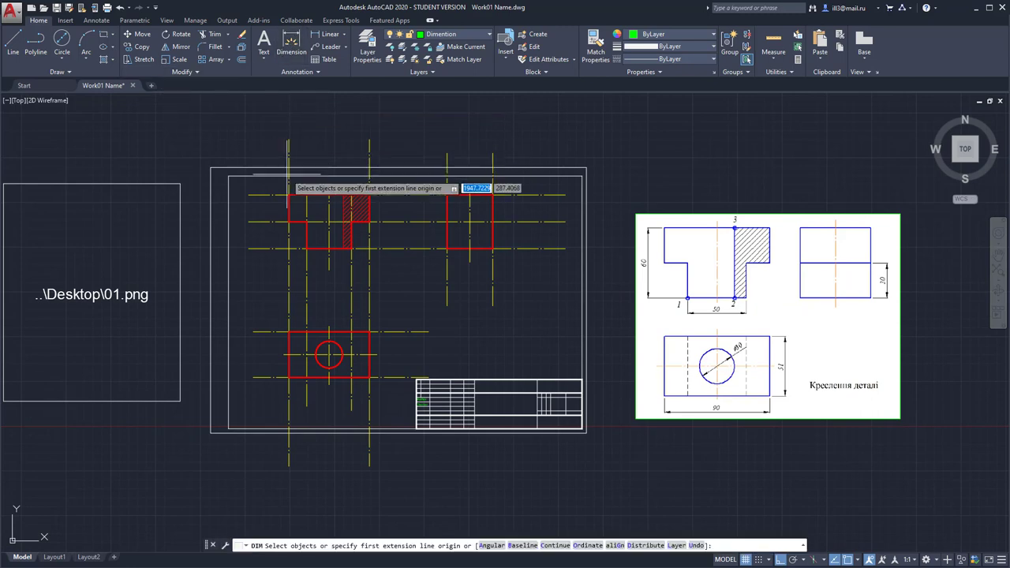
pyautogui.click(307, 222)
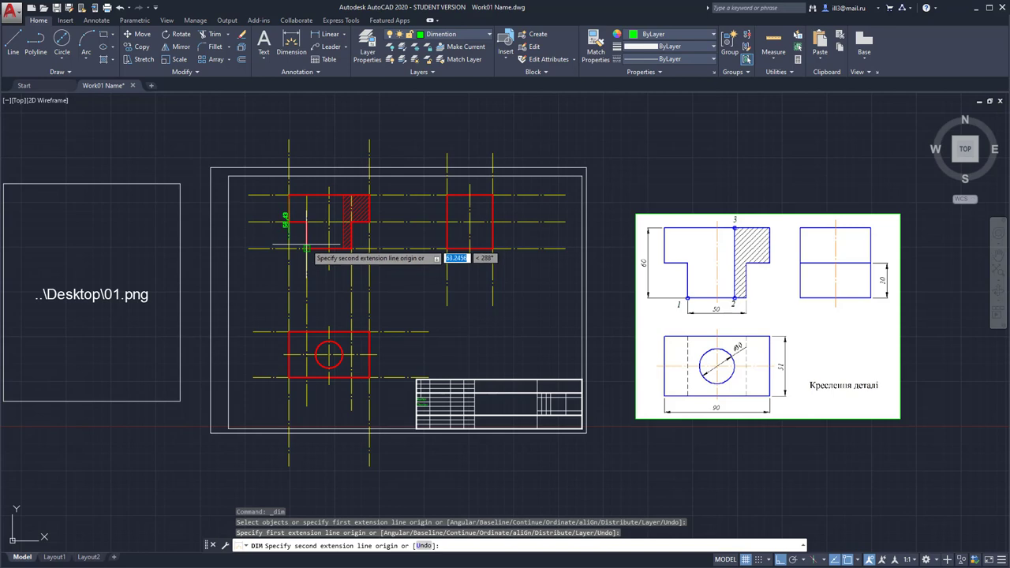
pyautogui.click(270, 223)
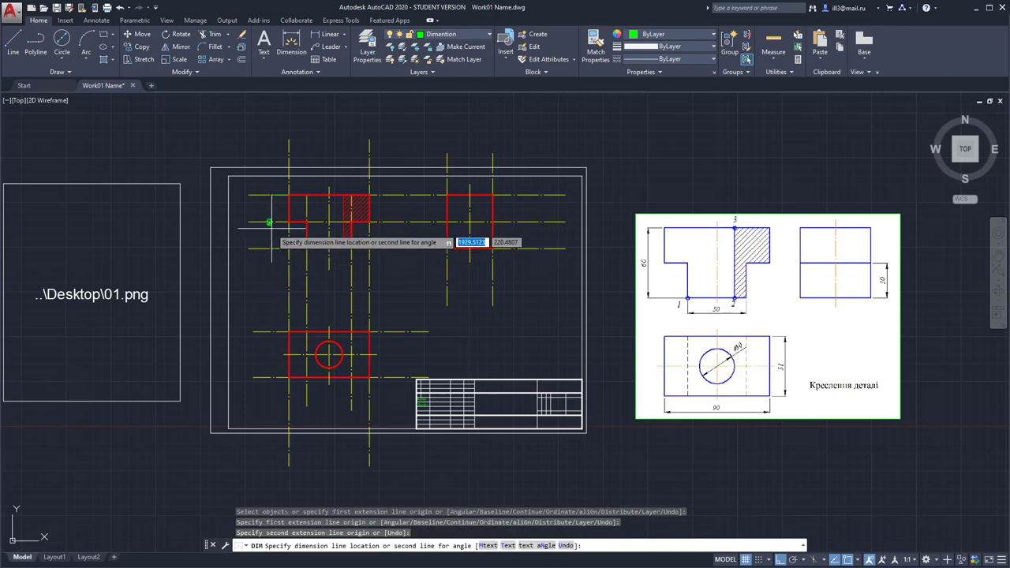
pyautogui.click(271, 226)
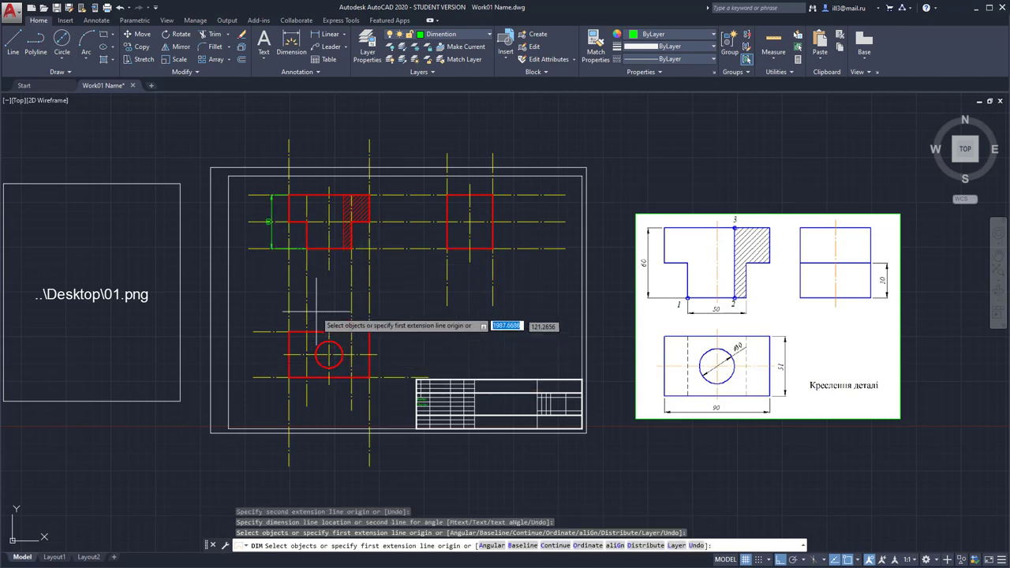
pyautogui.click(304, 253)
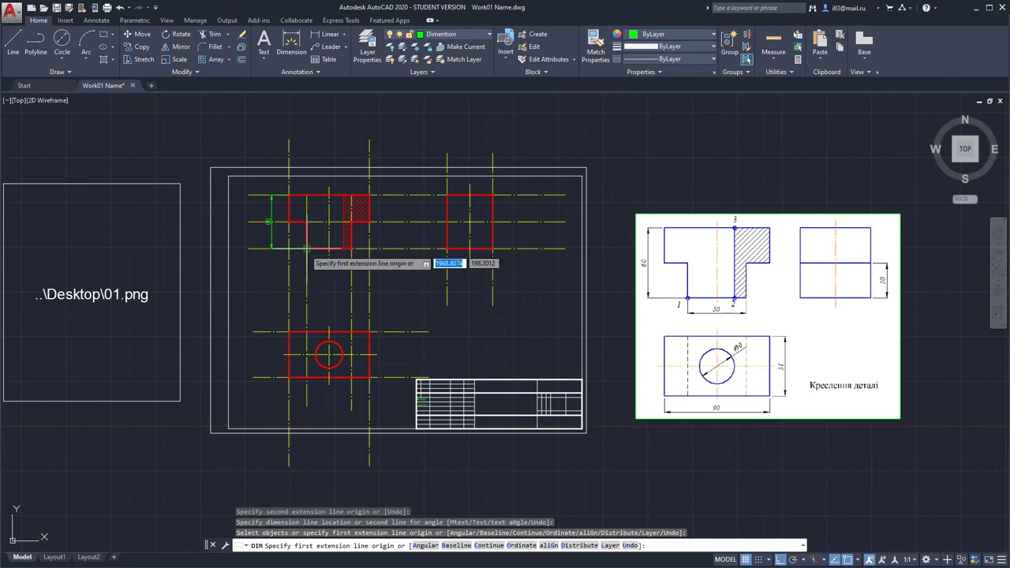
pyautogui.click(352, 249)
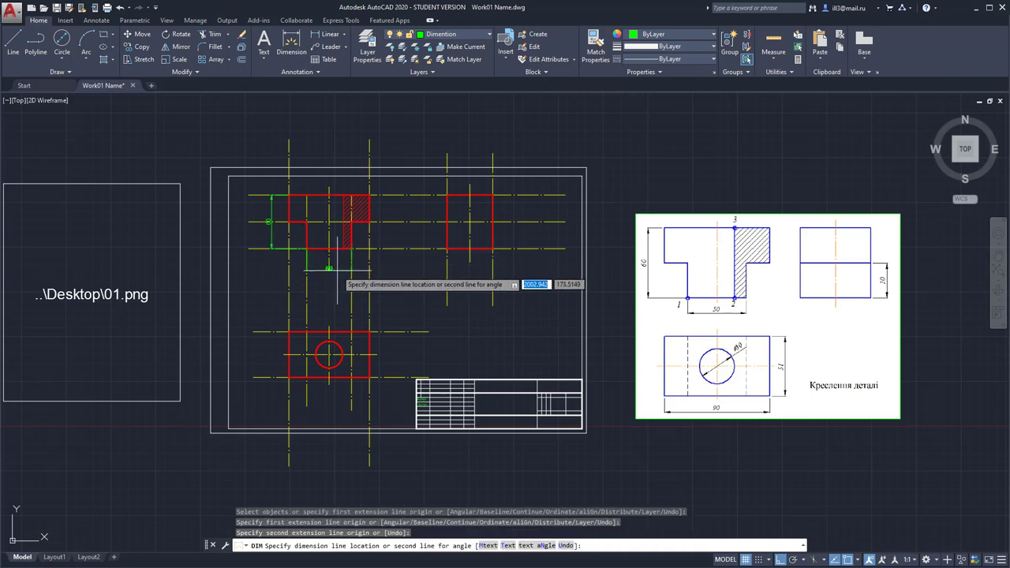
pyautogui.click(338, 270)
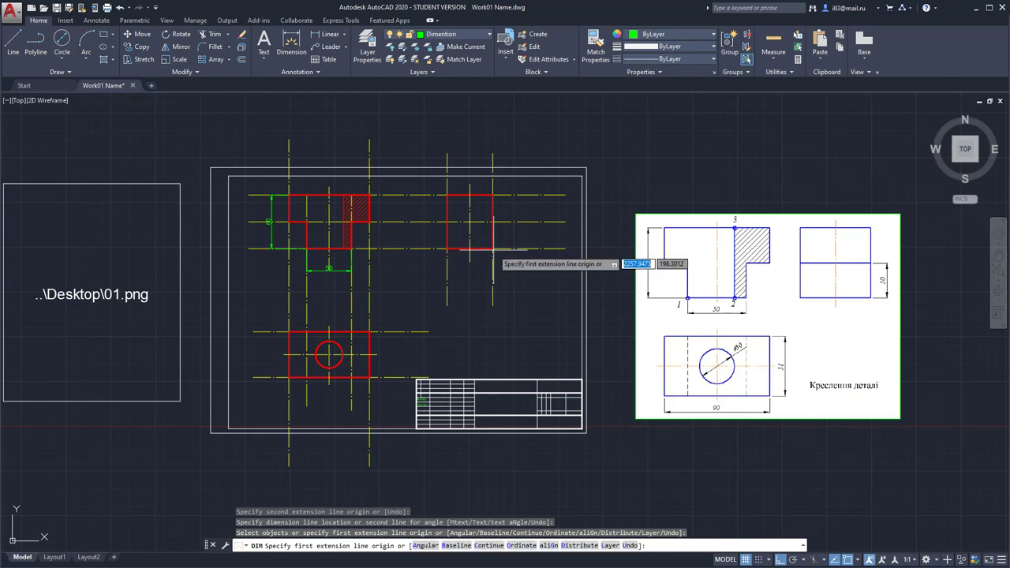
pyautogui.click(493, 249)
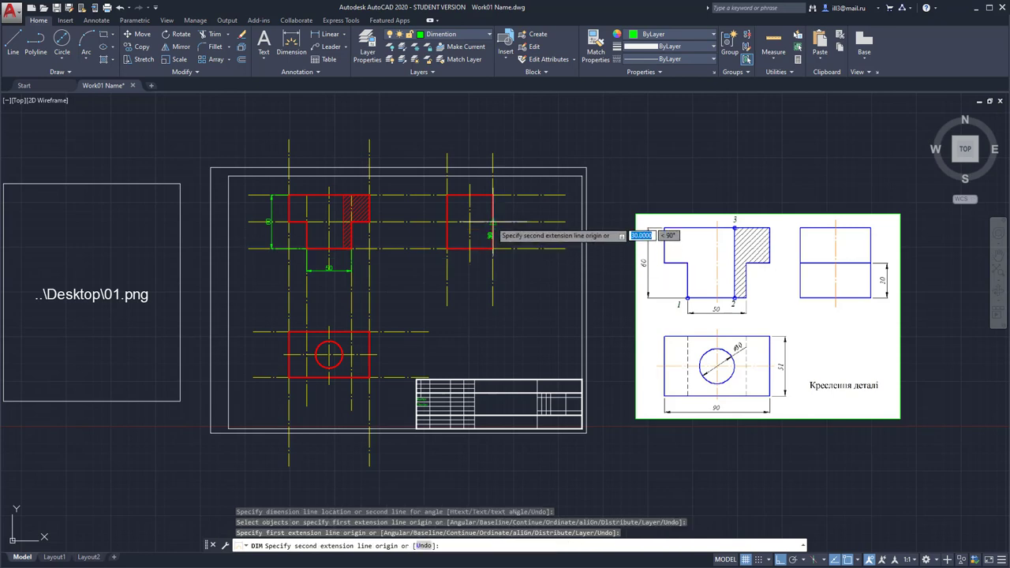
pyautogui.click(493, 223)
pyautogui.click(513, 234)
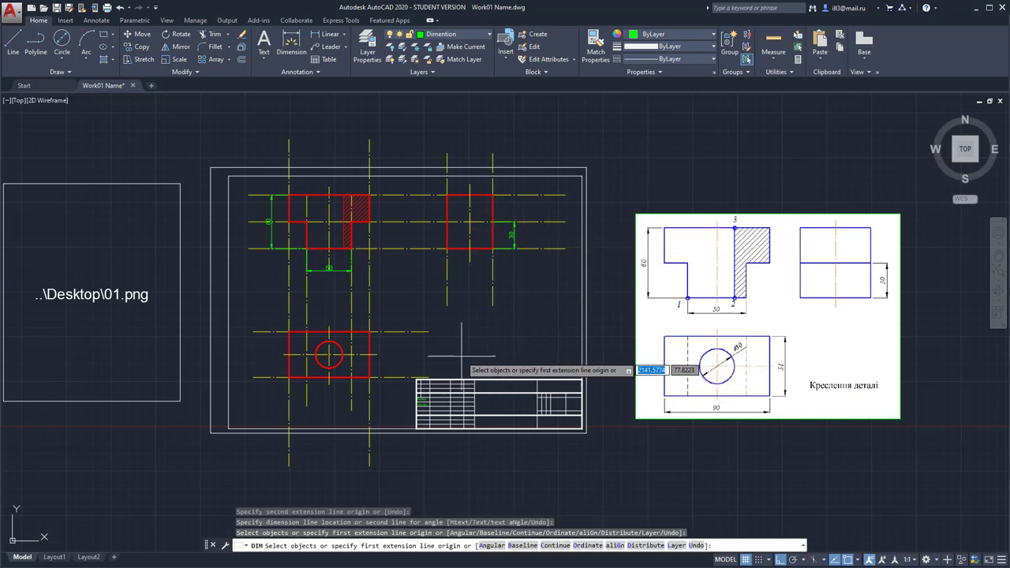
pyautogui.scroll(1, 426, 339)
pyautogui.scroll(3, 328, 288)
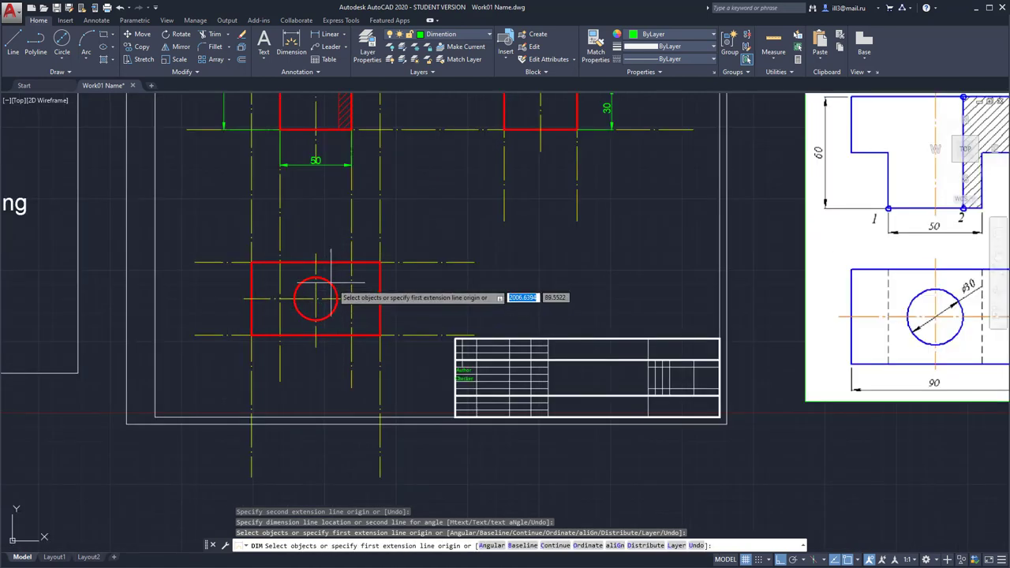
# Add R15 to the circle, 90 below the rectangle and 51 to its right
pyautogui.click(331, 314)
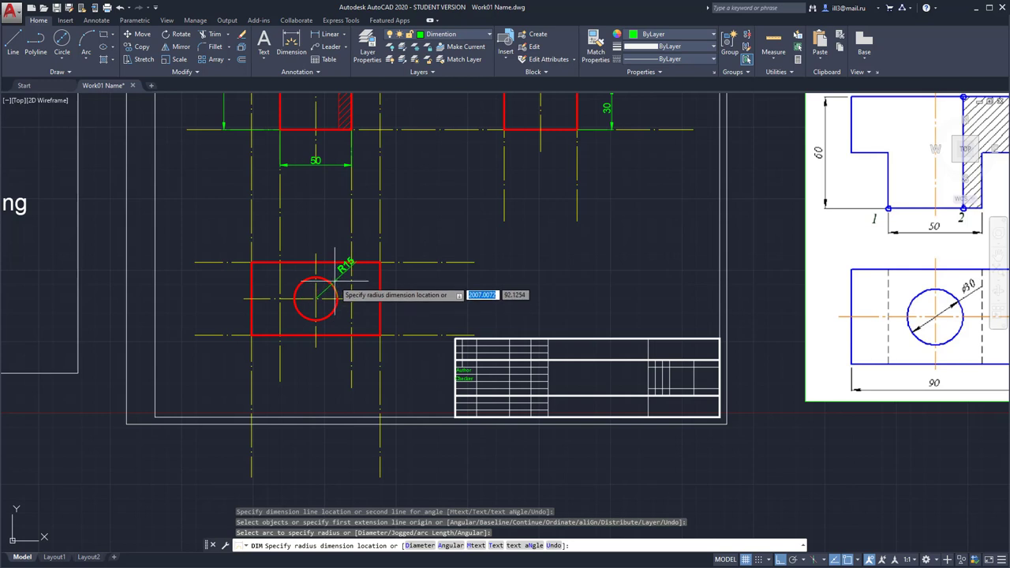
pyautogui.click(336, 240)
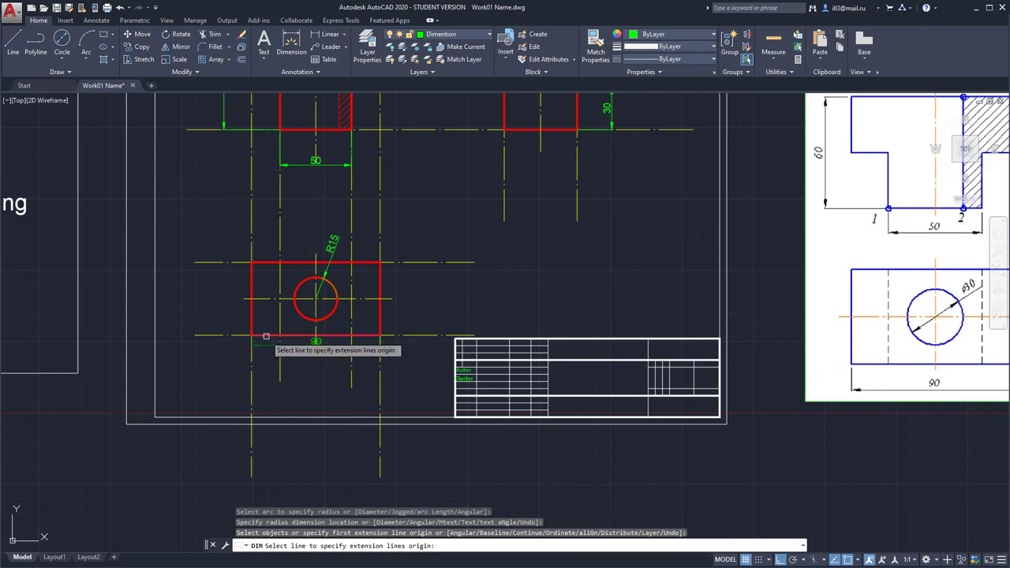
pyautogui.click(266, 336)
pyautogui.click(316, 367)
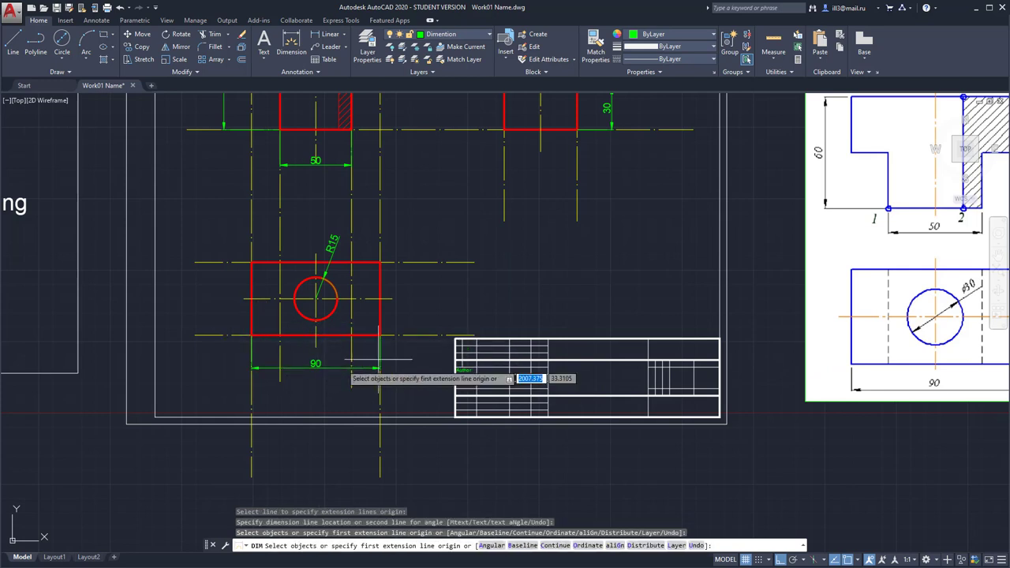
pyautogui.moveTo(593, 286); pyautogui.dragTo(550, 307, button='middle')
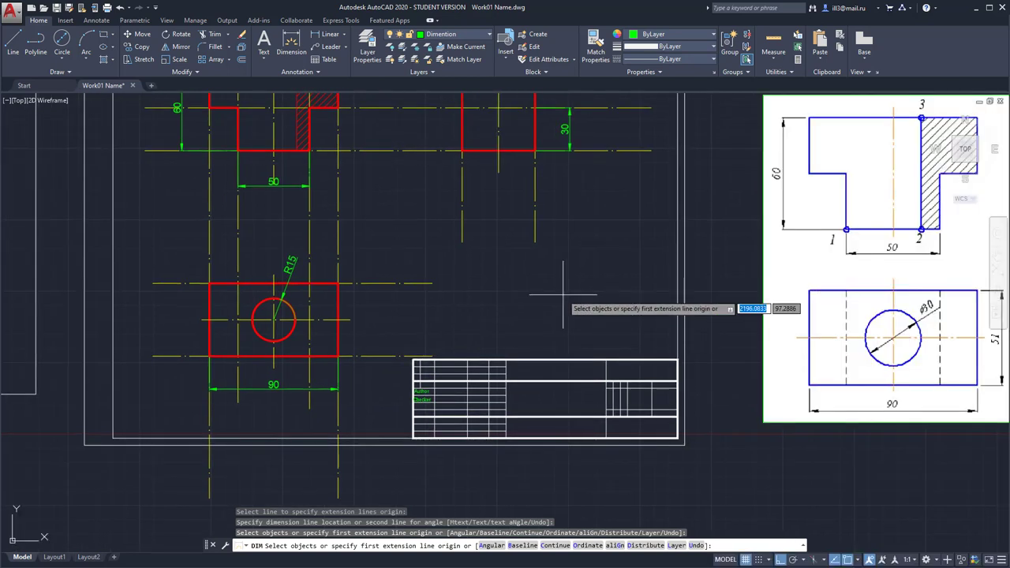
pyautogui.click(337, 303)
pyautogui.click(365, 317)
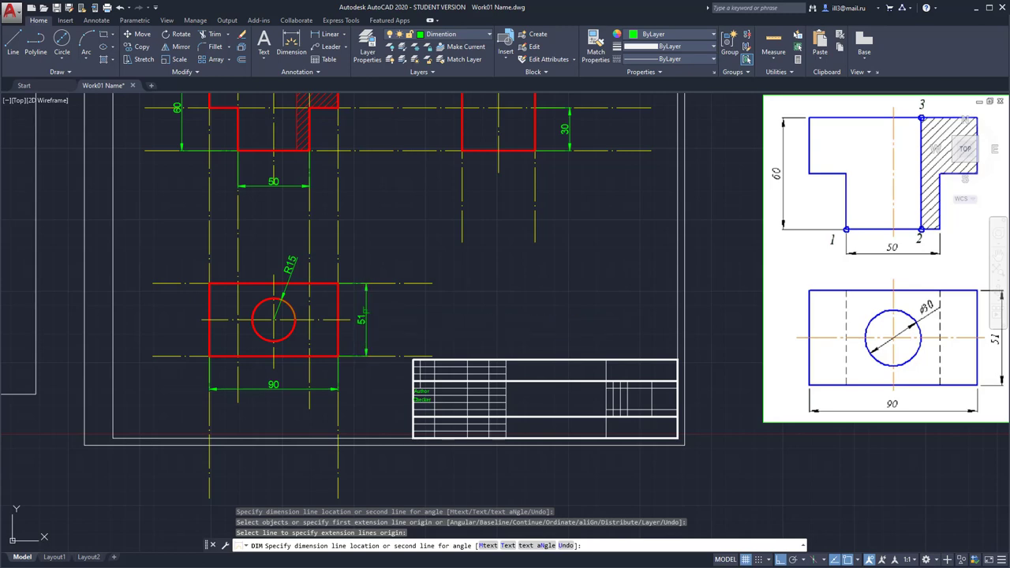
pyautogui.scroll(-2, 528, 290)
pyautogui.moveTo(501, 273); pyautogui.dragTo(448, 285, button='middle')
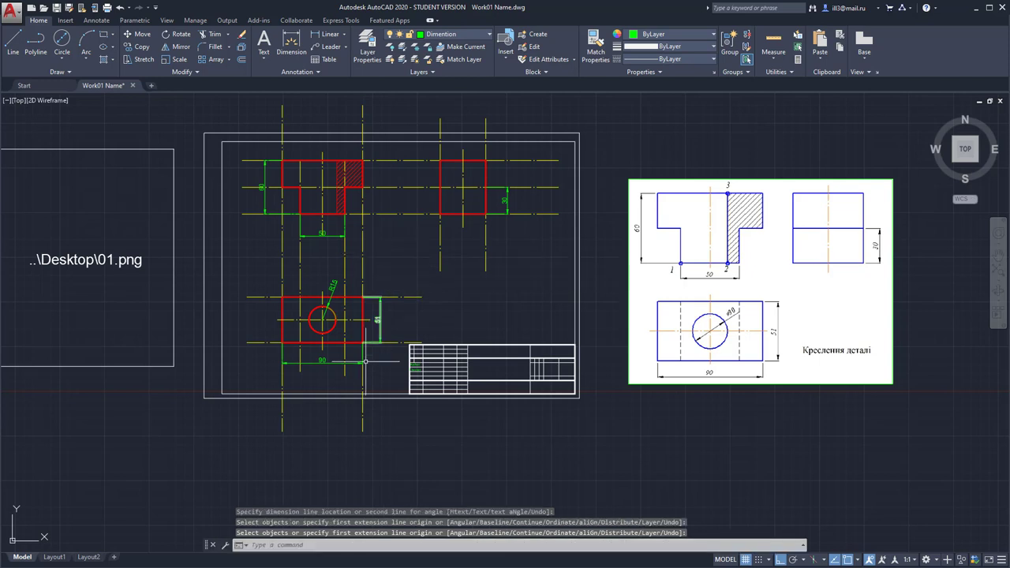
# Erase the two long vertical construction lines and one horizontal construction line
pyautogui.click(402, 438)
pyautogui.click(282, 426)
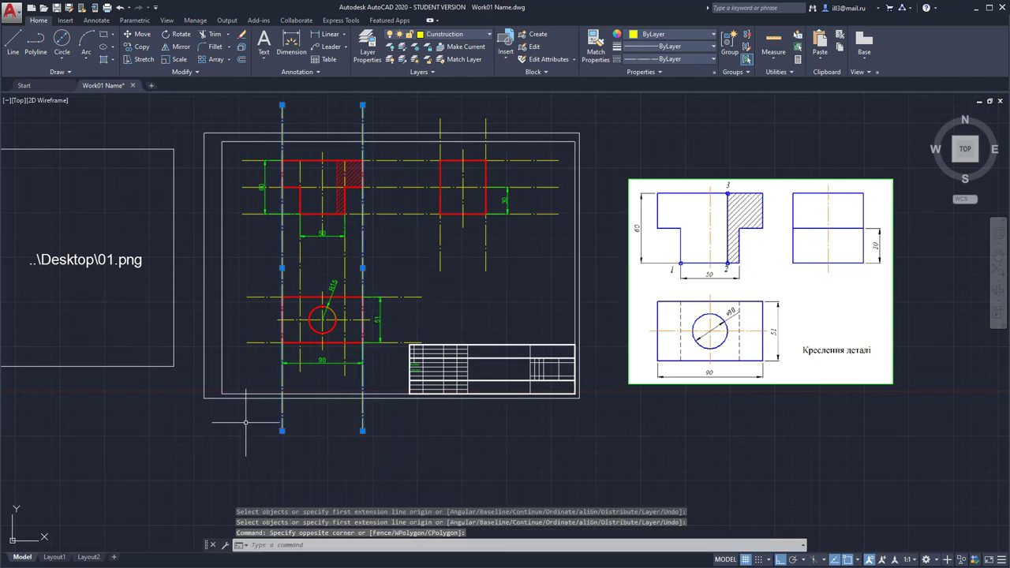
pyautogui.press('Delete')
pyautogui.click(408, 240)
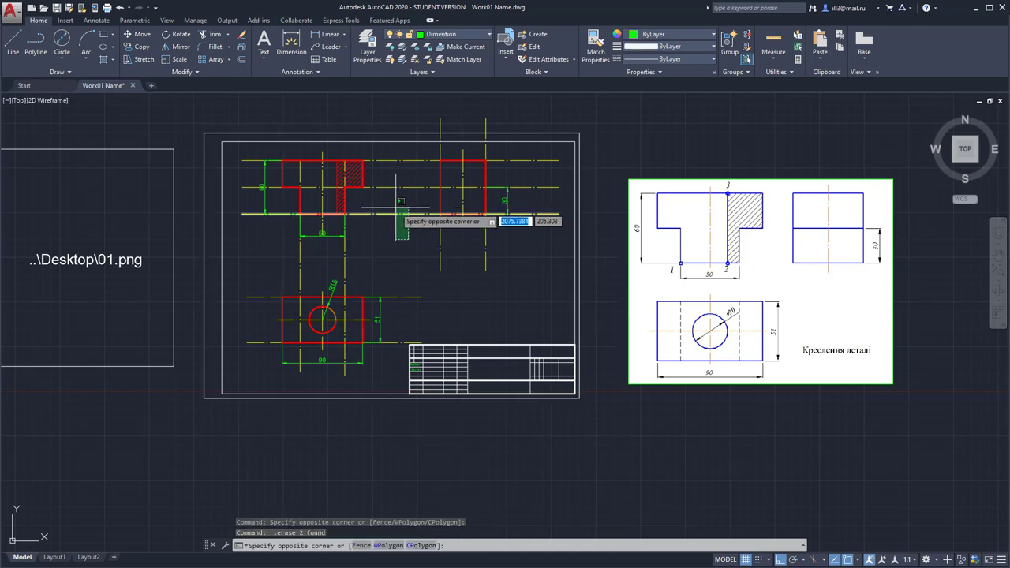
pyautogui.click(395, 208)
pyautogui.press('Delete')
pyautogui.click(402, 158)
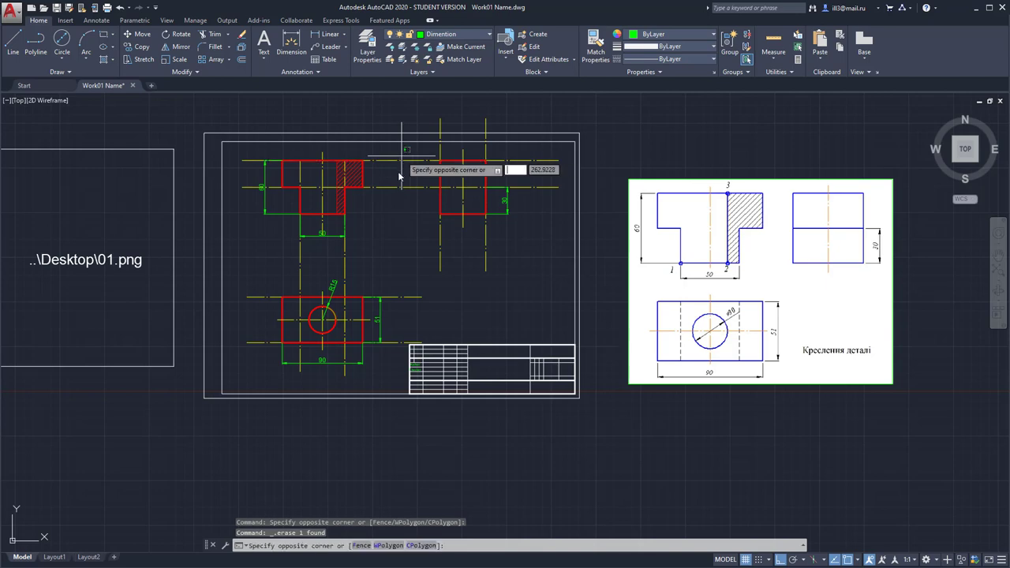
pyautogui.press('Escape')
pyautogui.scroll(2, 402, 172)
pyautogui.scroll(2, 358, 144)
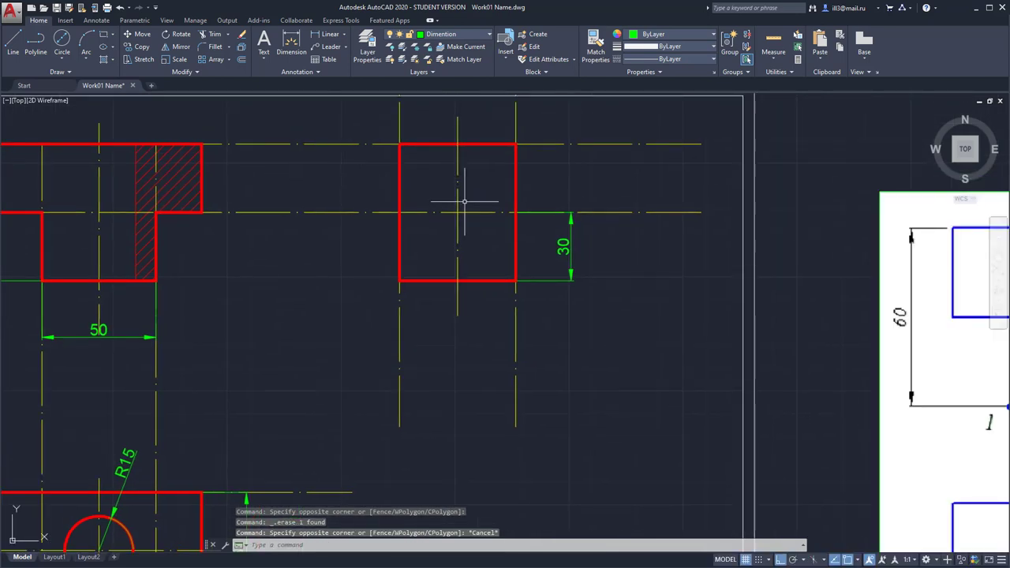
pyautogui.scroll(-3, 473, 201)
pyautogui.moveTo(514, 194); pyautogui.dragTo(402, 215, button='middle')
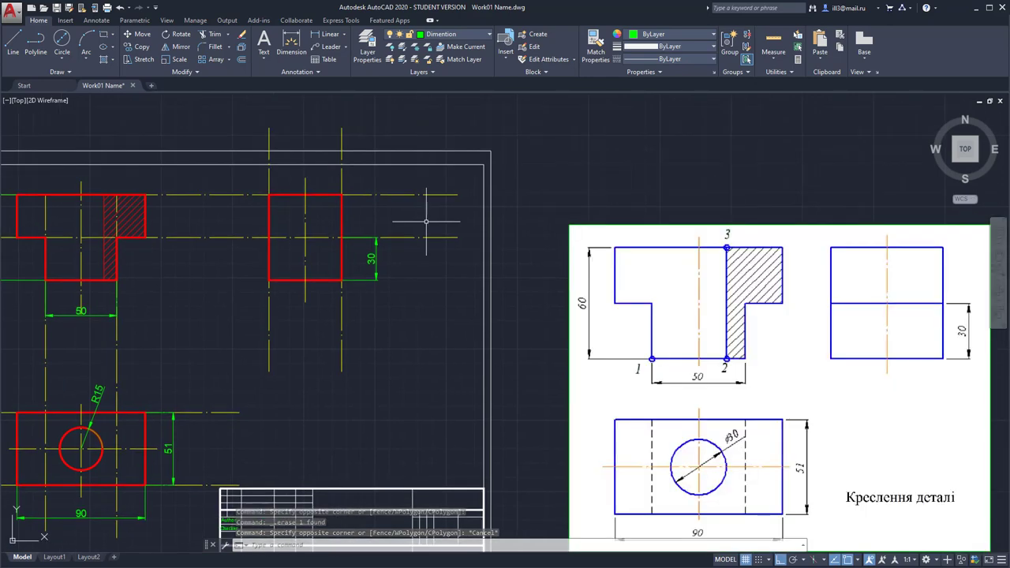
# Draw a polyline across the middle of the side view and put it on the Geometry layer
pyautogui.click(36, 41)
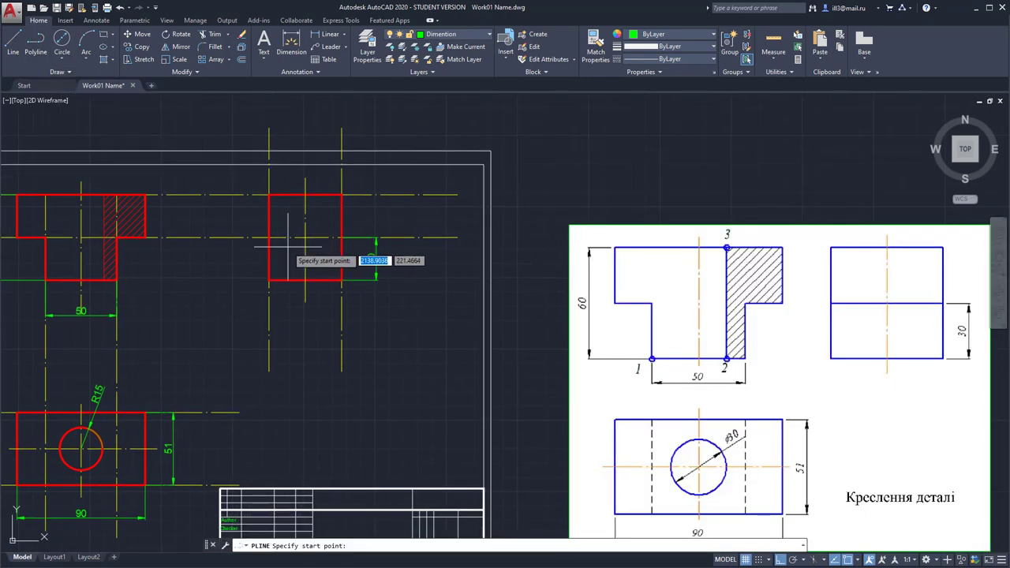
pyautogui.click(269, 236)
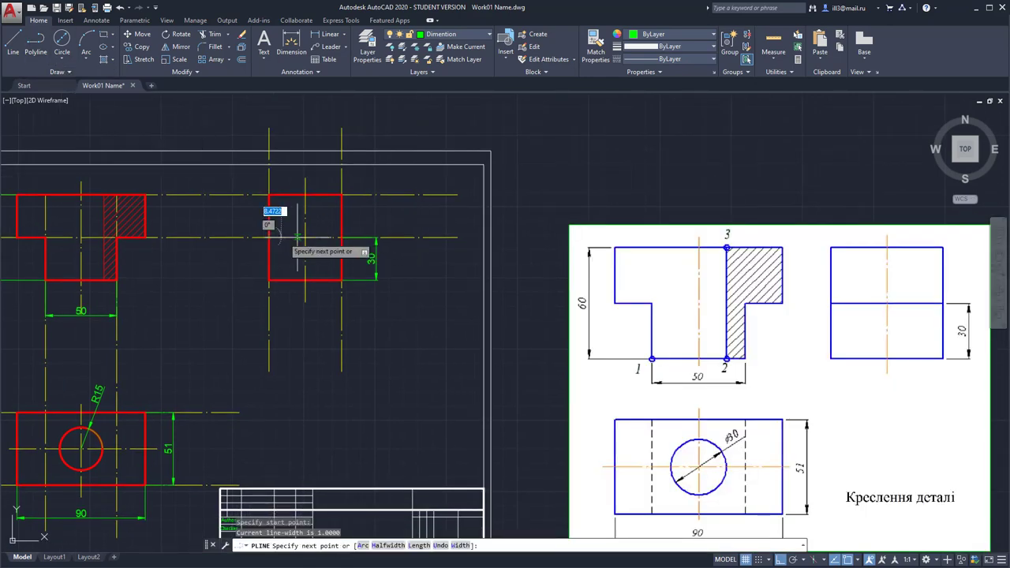
pyautogui.click(336, 236)
pyautogui.press('Escape')
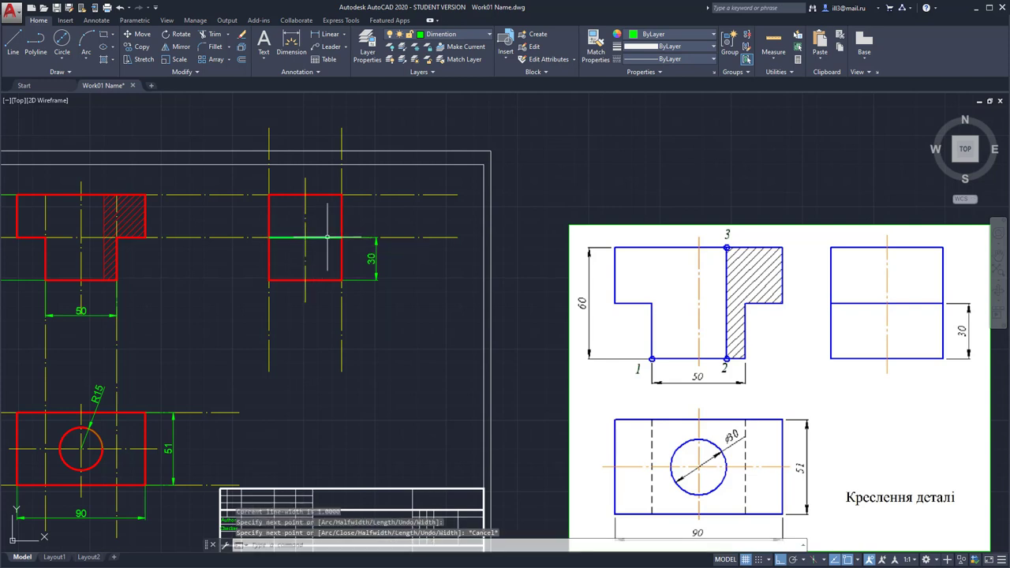
pyautogui.click(328, 237)
pyautogui.click(446, 34)
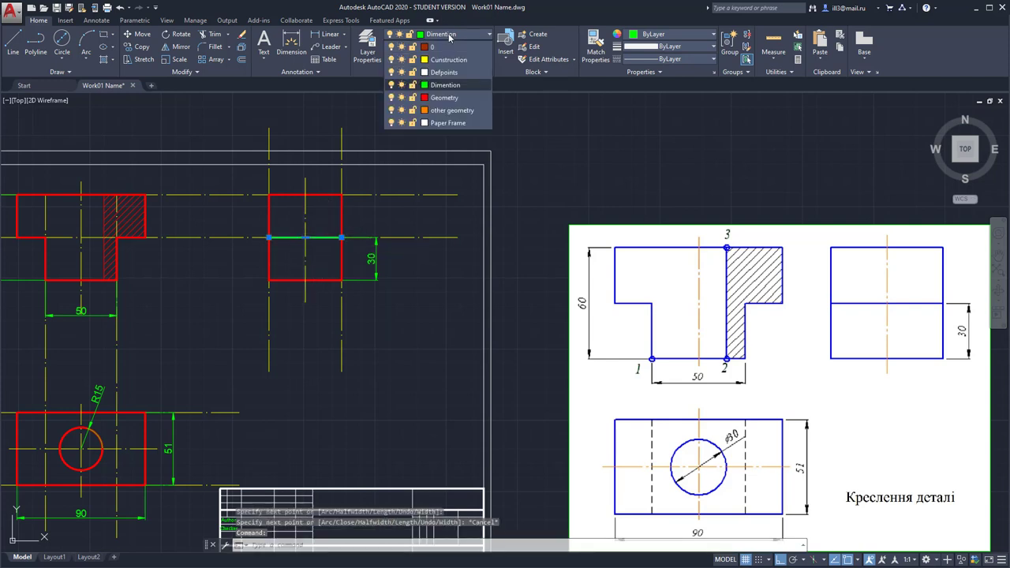
pyautogui.click(455, 97)
pyautogui.press('Escape')
pyautogui.press('Escape')
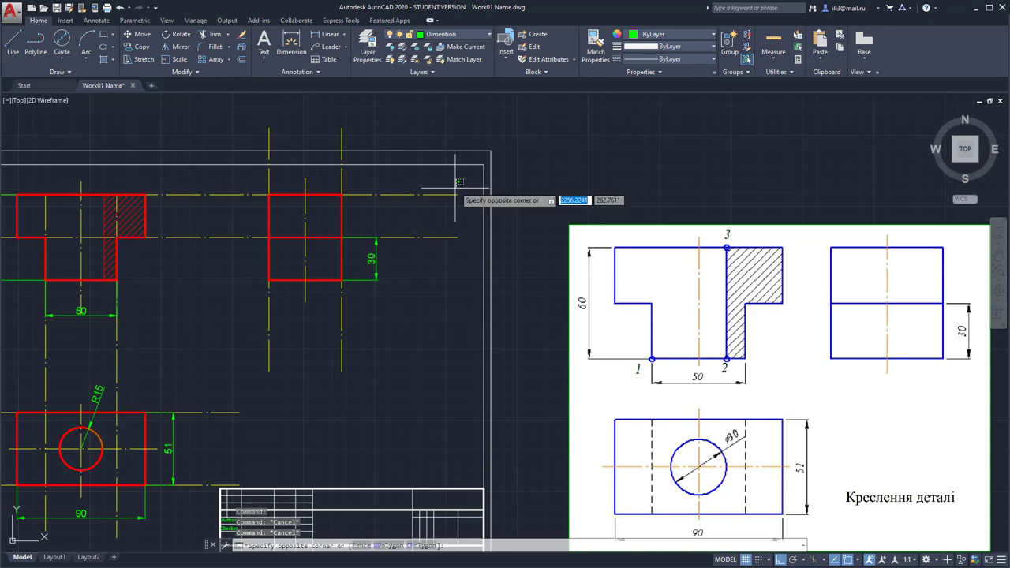
# Delete the horizontal construction lines running through the side view
pyautogui.moveTo(462, 169); pyautogui.dragTo(434, 267)
pyautogui.press('Delete')
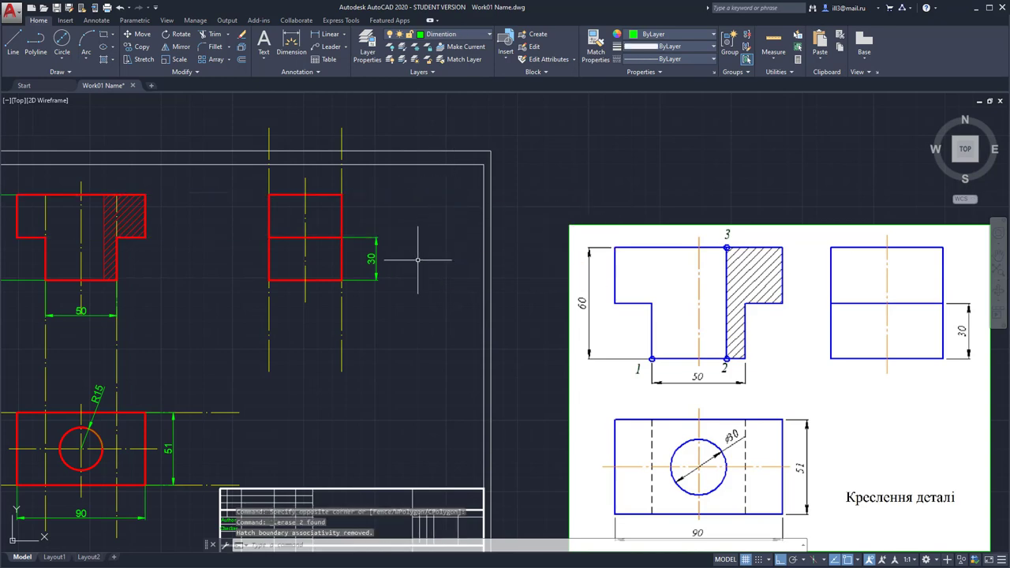
pyautogui.scroll(-4, 411, 259)
pyautogui.click(416, 303)
# Delete the leftover long vertical construction lines and the lower view's horizontal construction lines
pyautogui.click(357, 283)
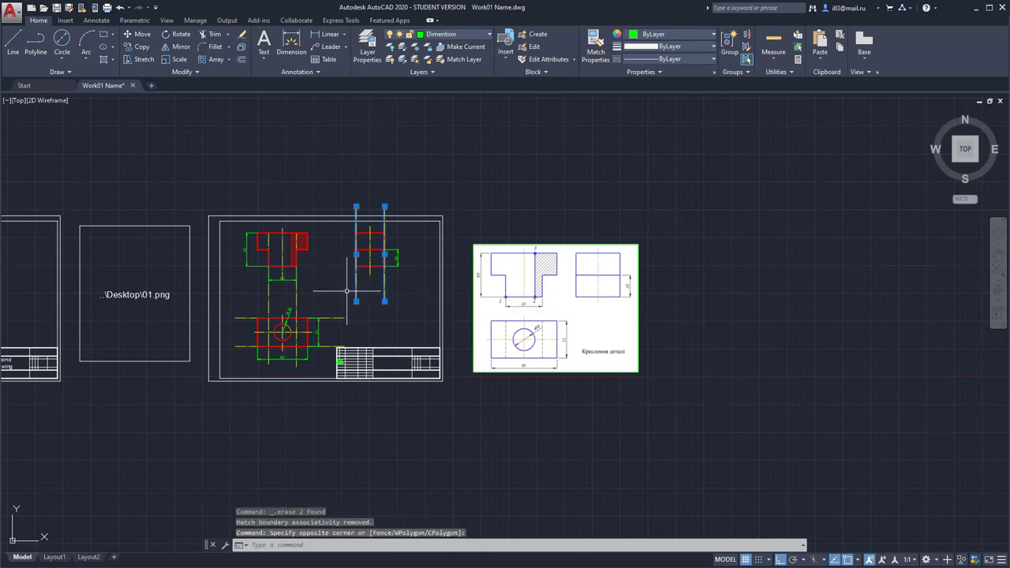
pyautogui.press('Delete')
pyautogui.click(314, 295)
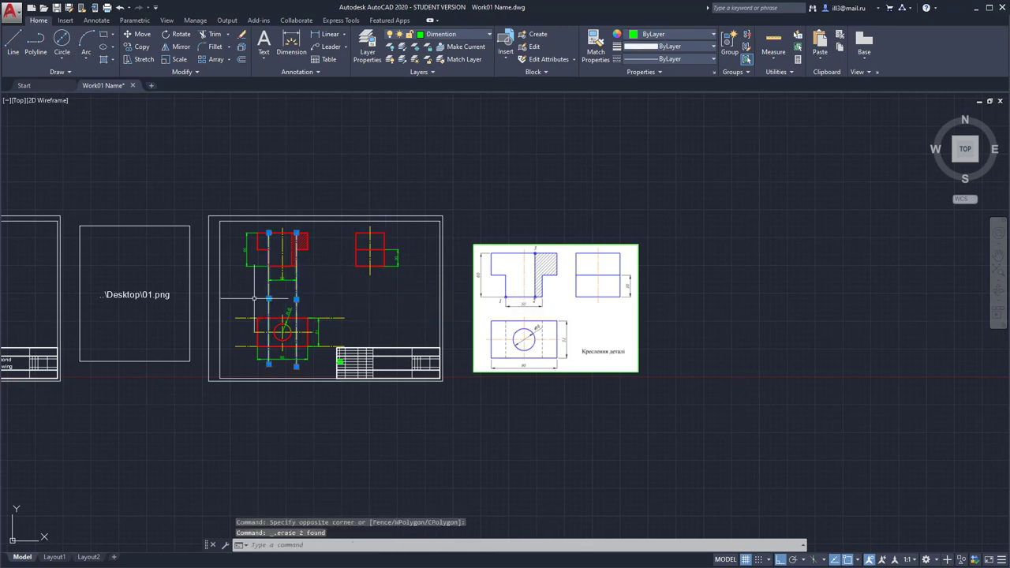
pyautogui.press('Delete')
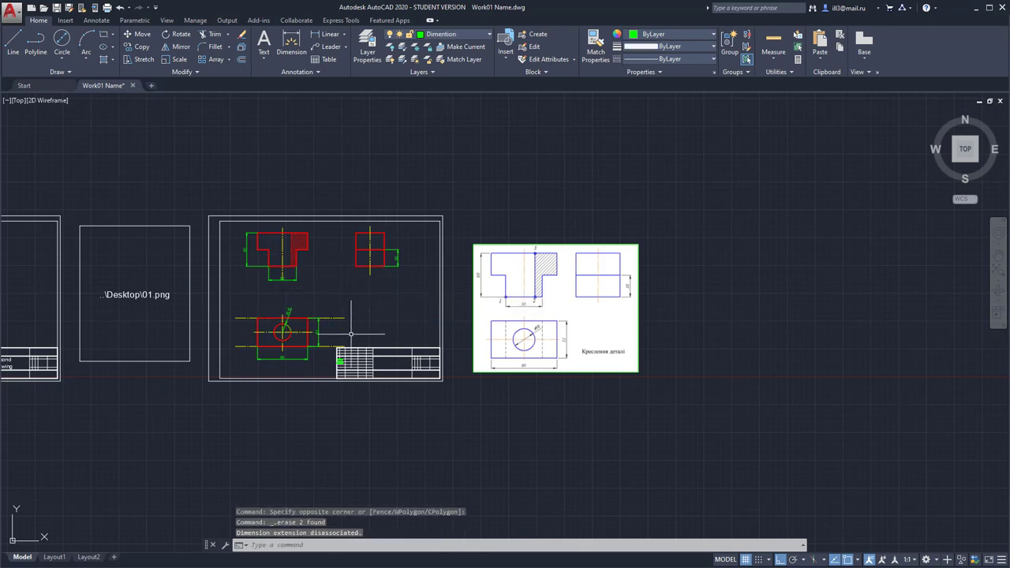
pyautogui.click(244, 359)
pyautogui.click(238, 311)
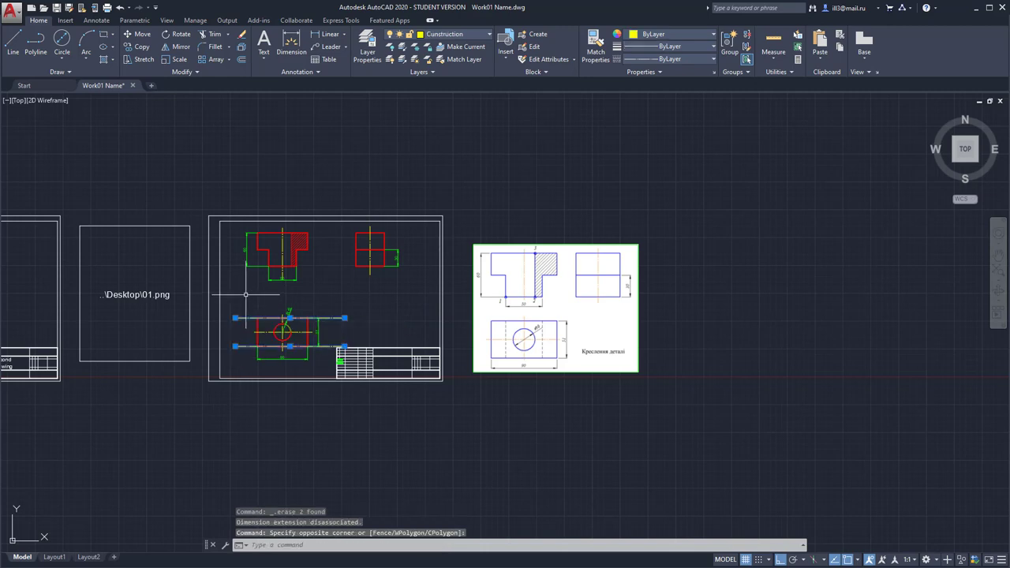
pyautogui.press('Delete')
pyautogui.scroll(2, 374, 306)
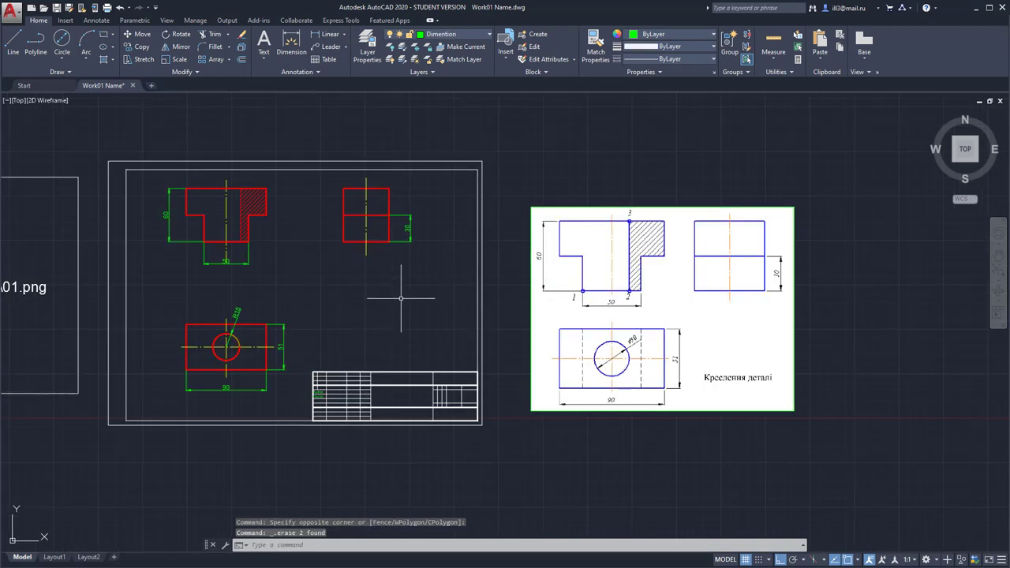
pyautogui.scroll(2, 404, 293)
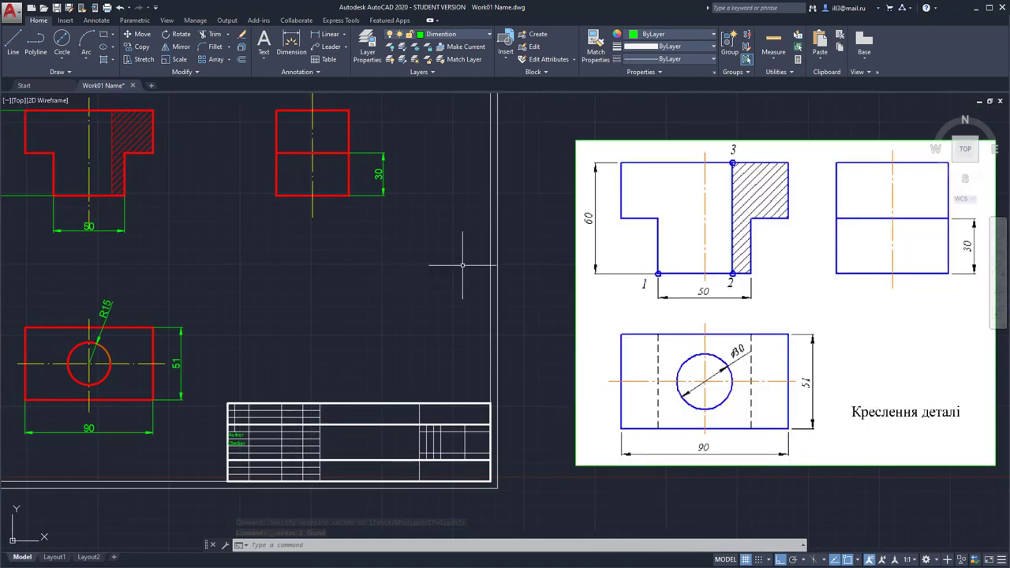
# Pan and zoom until the blank title block fills the view
pyautogui.moveTo(462, 265); pyautogui.dragTo(438, 269, button='middle')
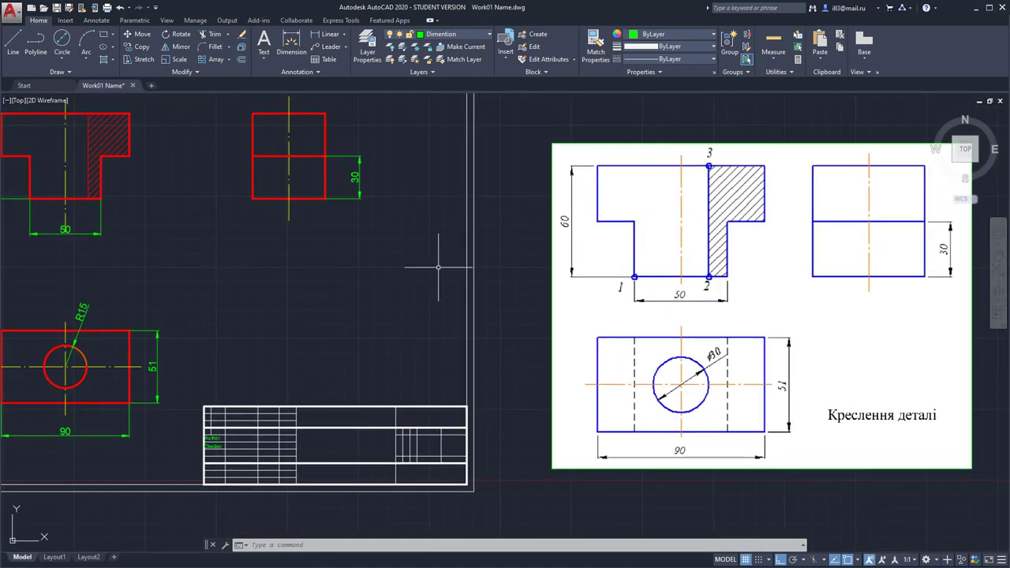
pyautogui.scroll(-2, 397, 324)
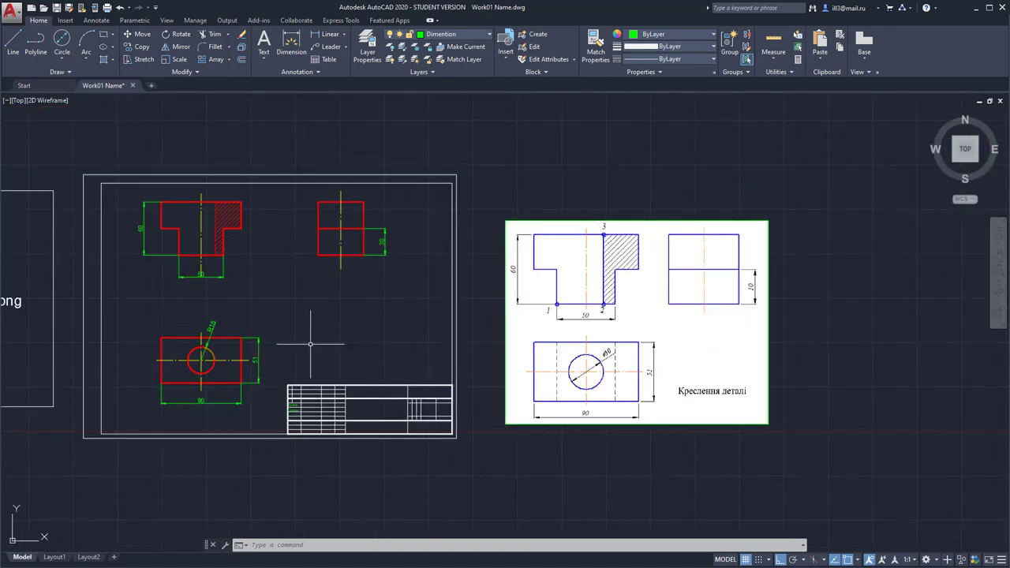
pyautogui.moveTo(310, 344); pyautogui.dragTo(349, 318, button='middle')
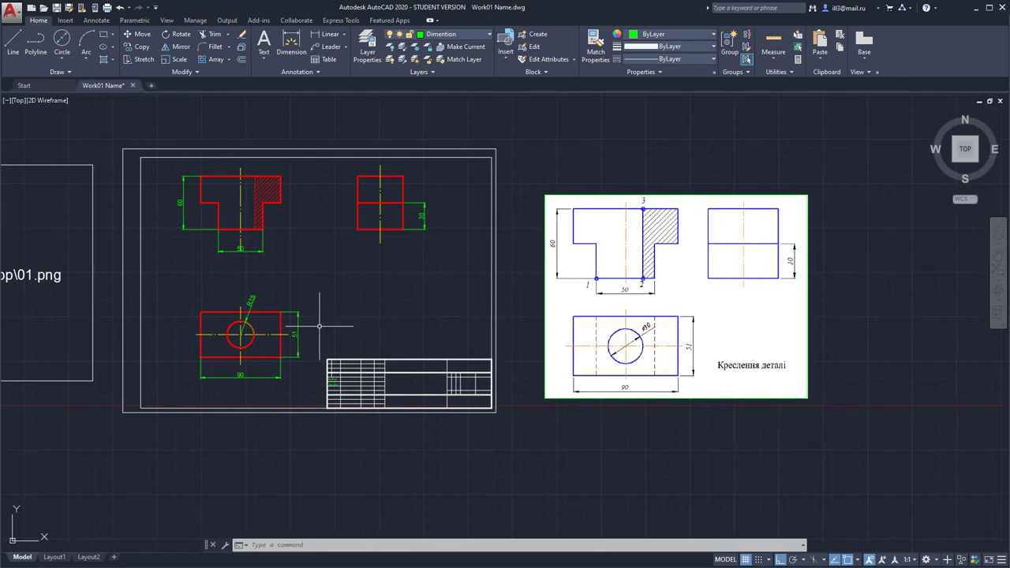
pyautogui.scroll(4, 320, 325)
pyautogui.scroll(-2, 320, 325)
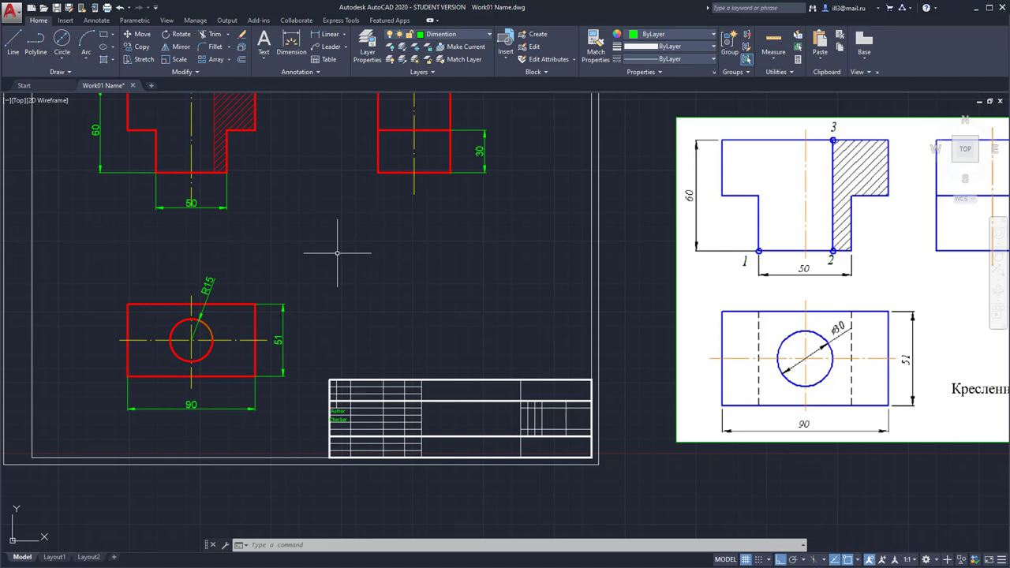
pyautogui.moveTo(428, 252); pyautogui.dragTo(377, 280, button='middle')
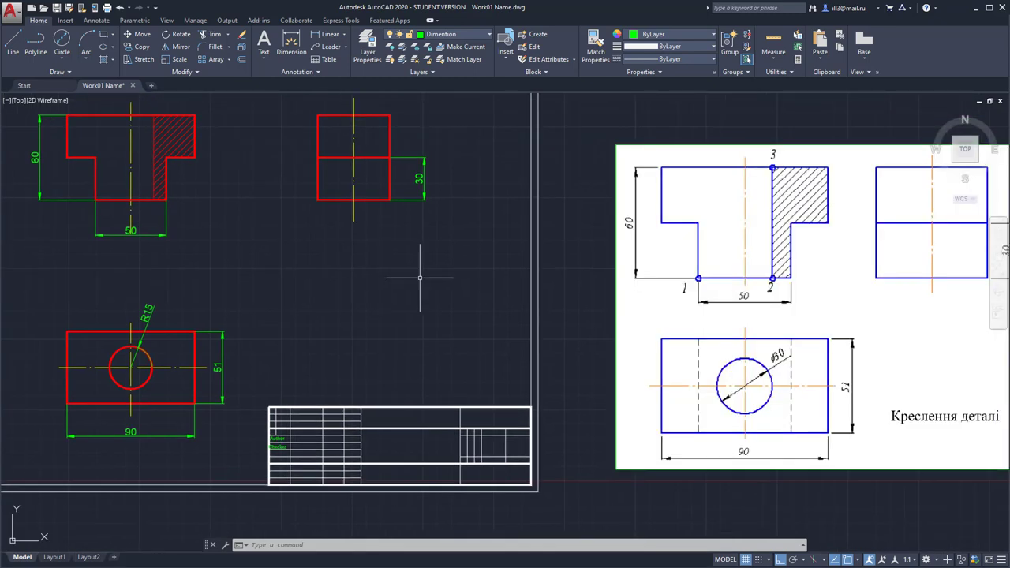
pyautogui.moveTo(440, 262)
pyautogui.mouseDown(button='middle')
pyautogui.moveTo(407, 246)
pyautogui.moveTo(413, 167)
pyautogui.mouseUp(button='middle')
pyautogui.scroll(2, 406, 248)
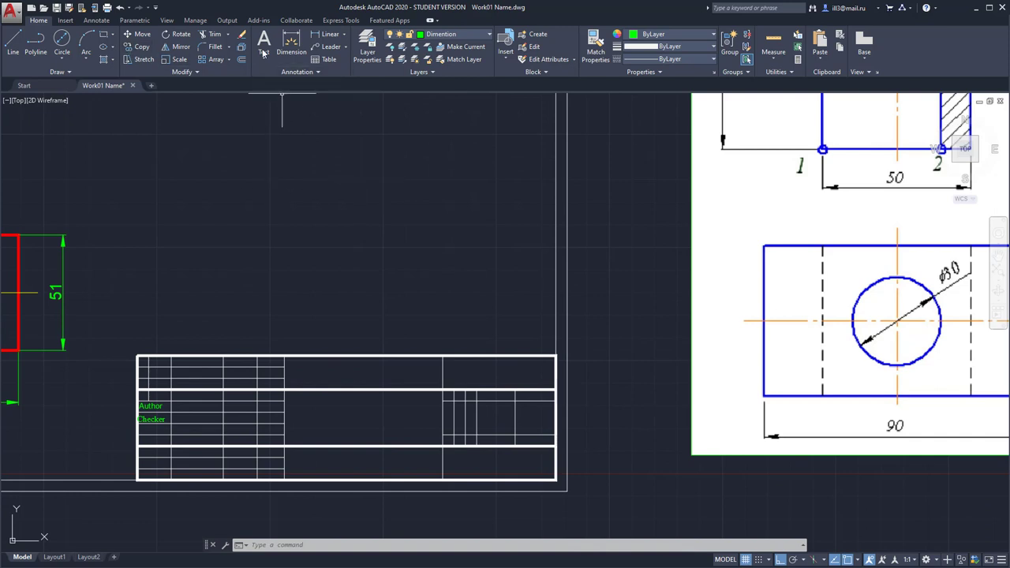
# Create the 'Semester Ending Work' title as multiline text with a larger height in the title block
pyautogui.click(264, 42)
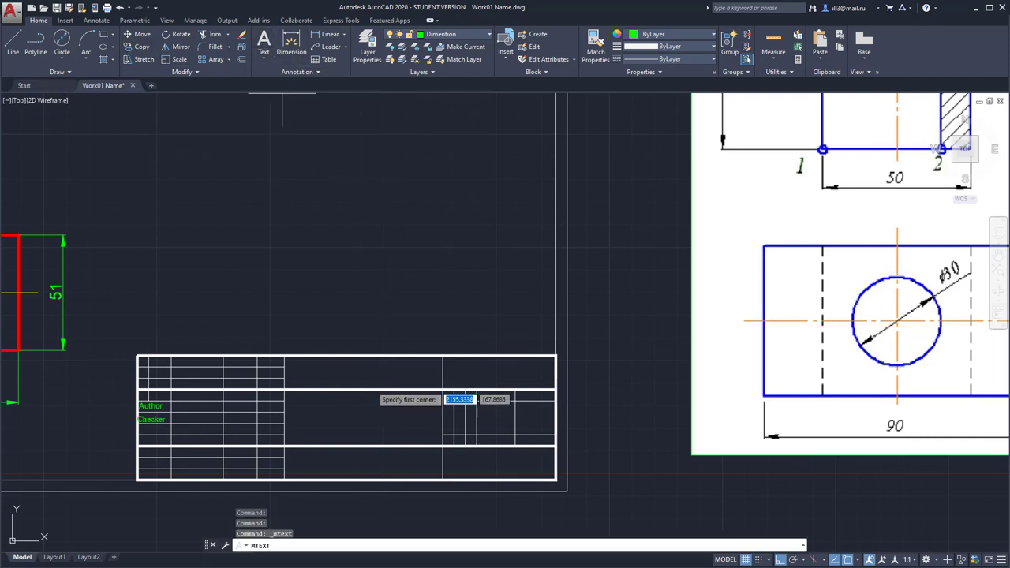
pyautogui.click(285, 435)
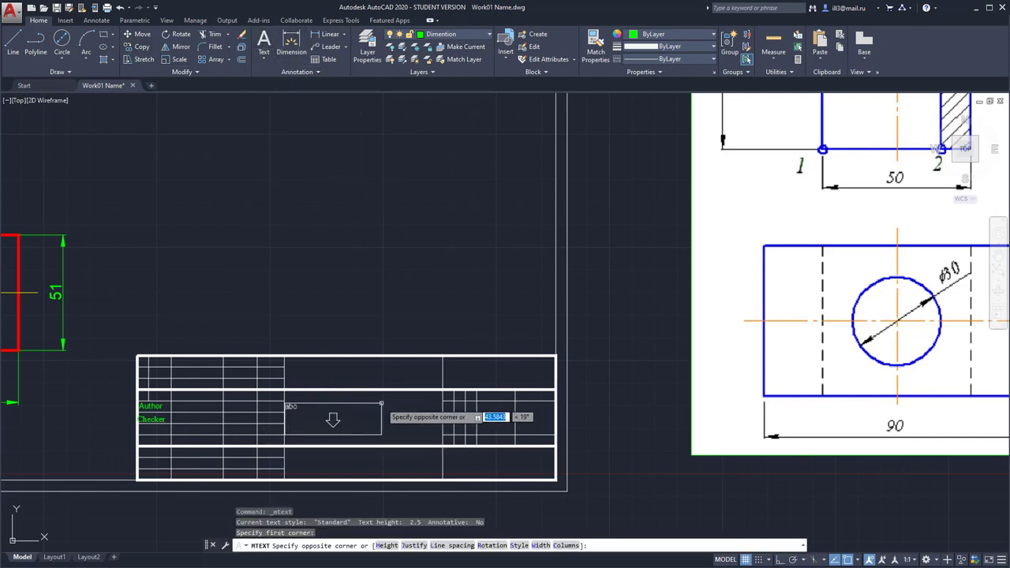
pyautogui.click(443, 400)
pyautogui.write('Semester Ending Work')
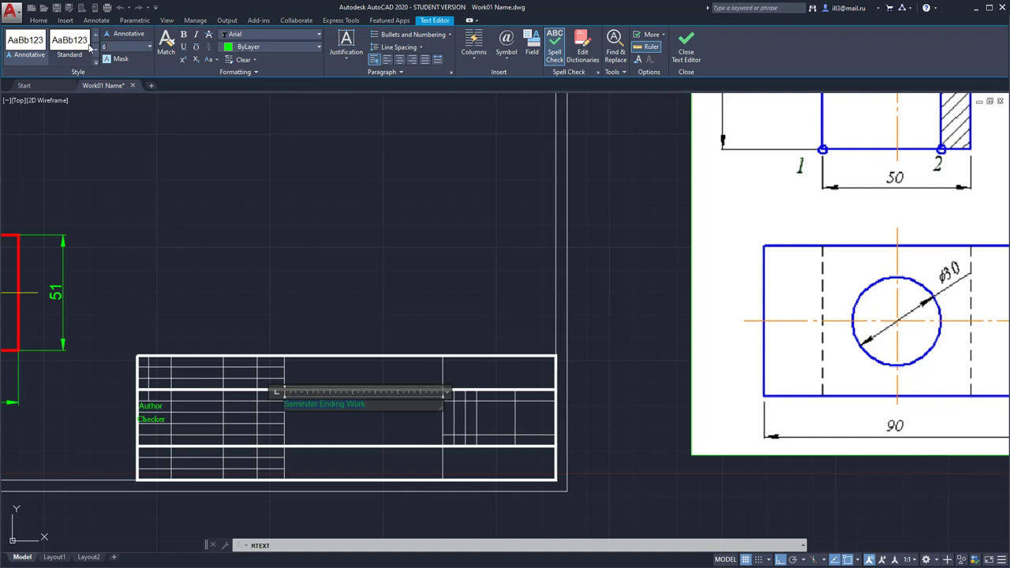
pyautogui.press('Return')
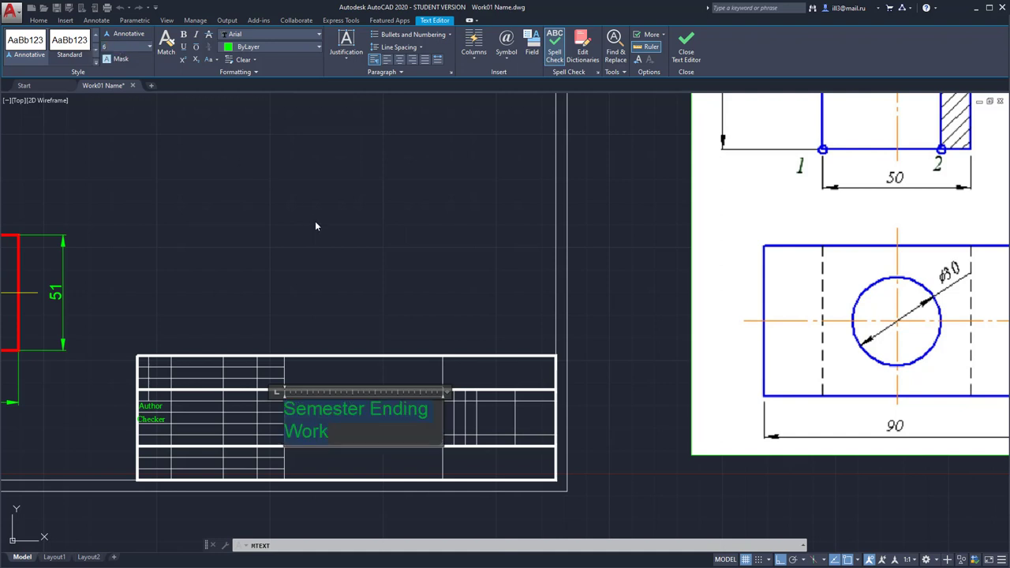
pyautogui.click(687, 41)
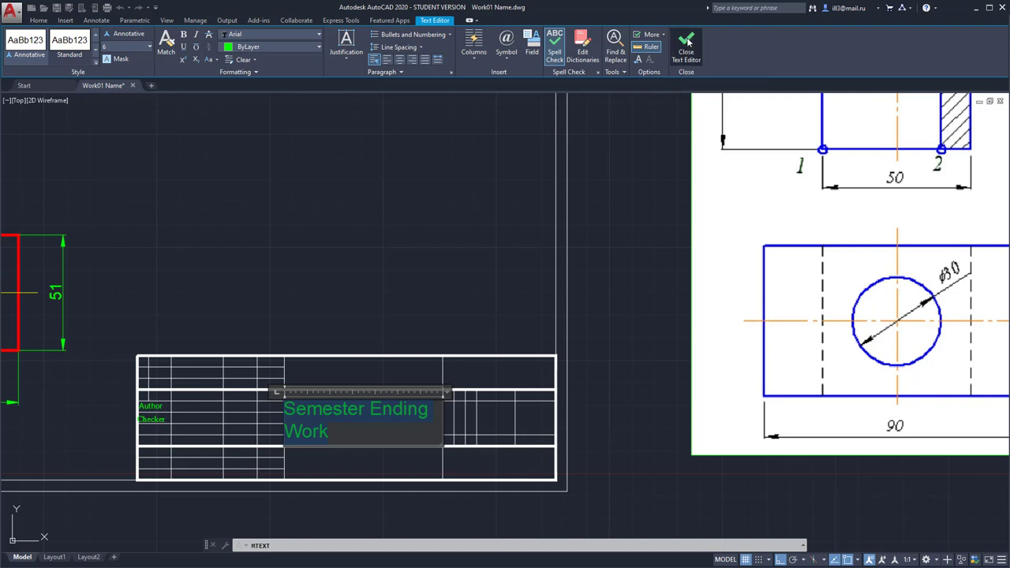
# Move the 'Semester Ending Work' title into the title block's central cell
pyautogui.click(360, 407)
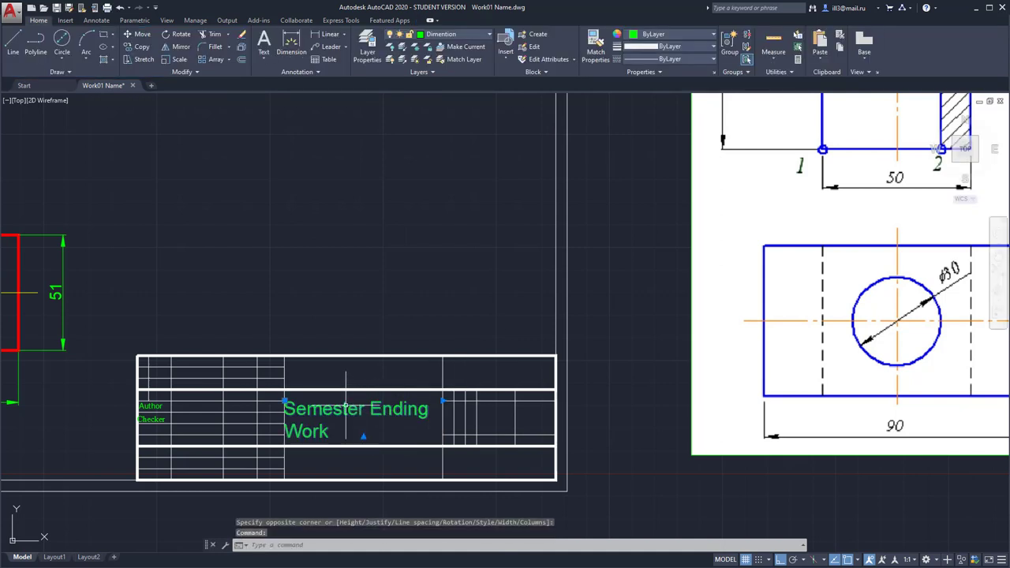
pyautogui.moveTo(346, 406); pyautogui.dragTo(350, 411)
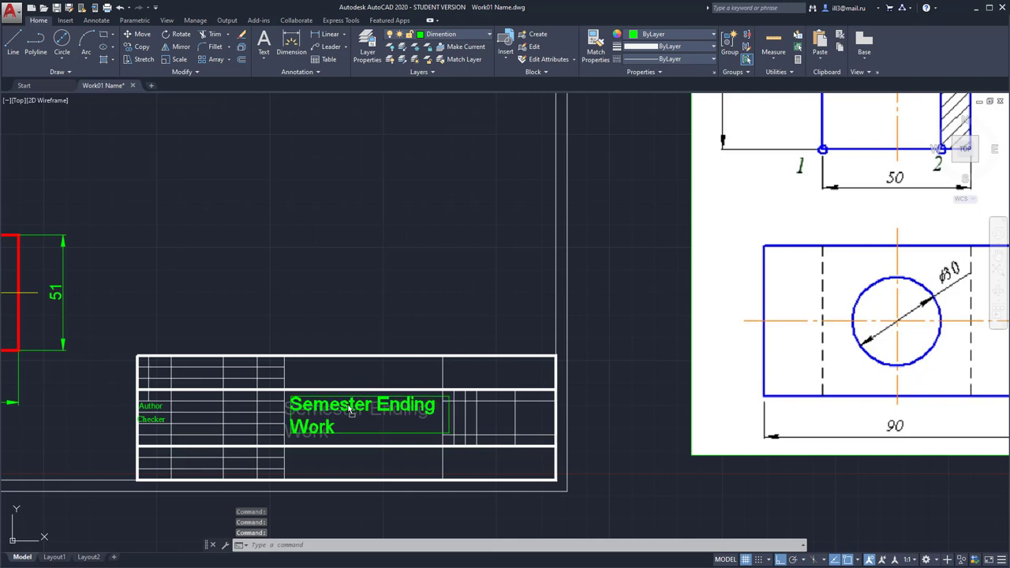
pyautogui.click(350, 411)
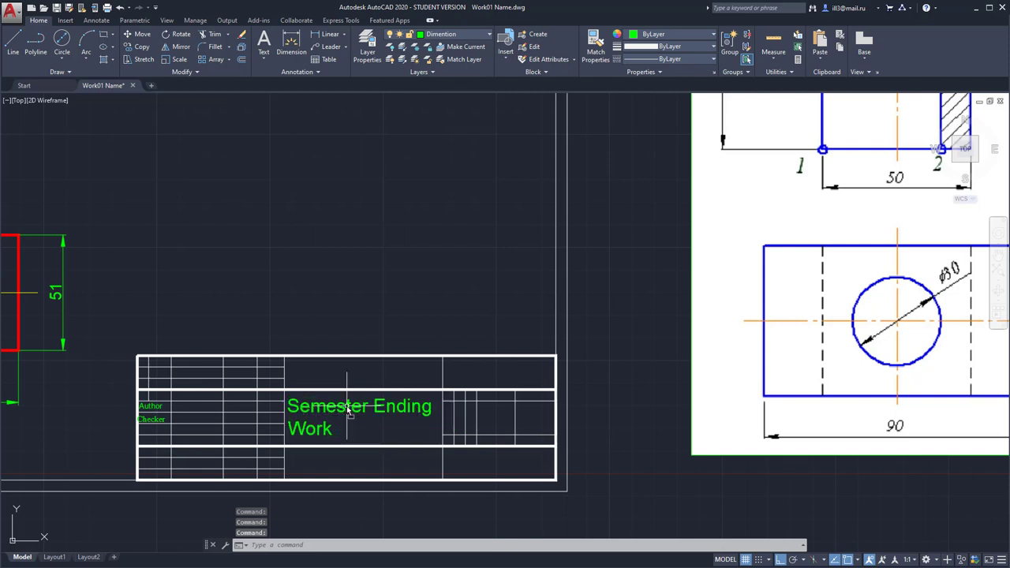
pyautogui.moveTo(407, 279); pyautogui.dragTo(418, 282, button='middle')
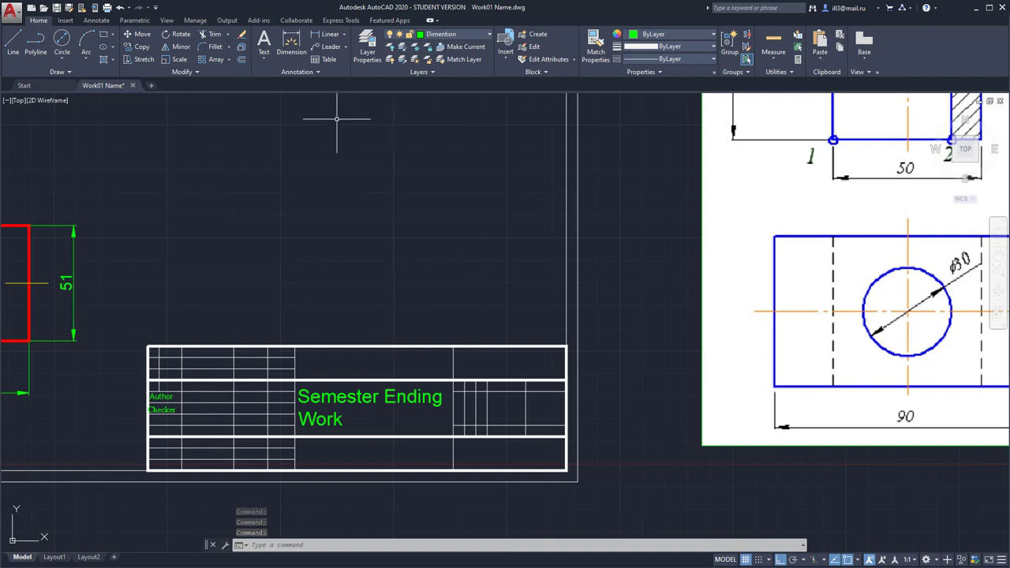
pyautogui.click(264, 41)
# Write the author's name in a text box beside the Author label, replacing a mistyped entry
pyautogui.scroll(5, 191, 427)
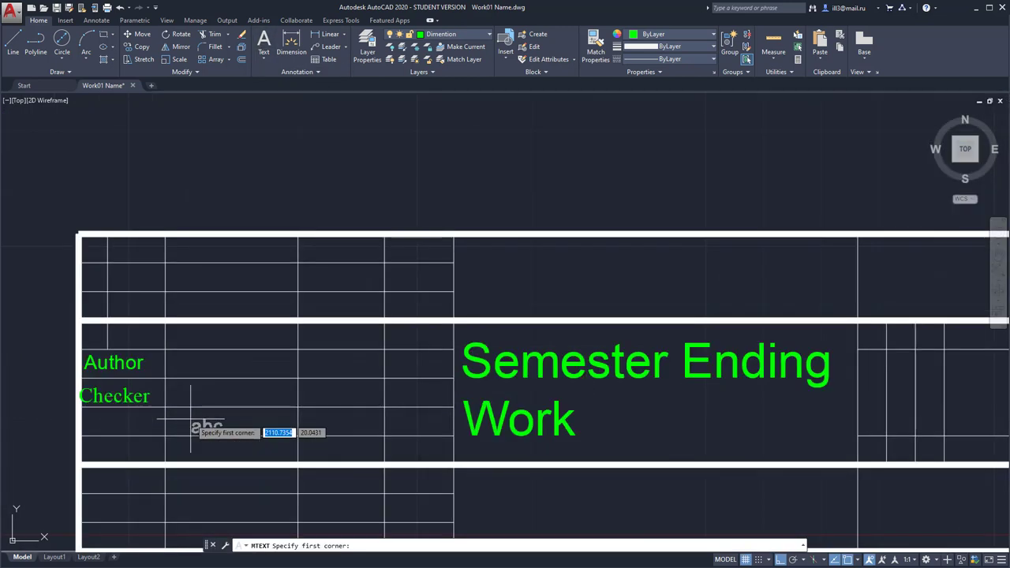
pyautogui.click(165, 379)
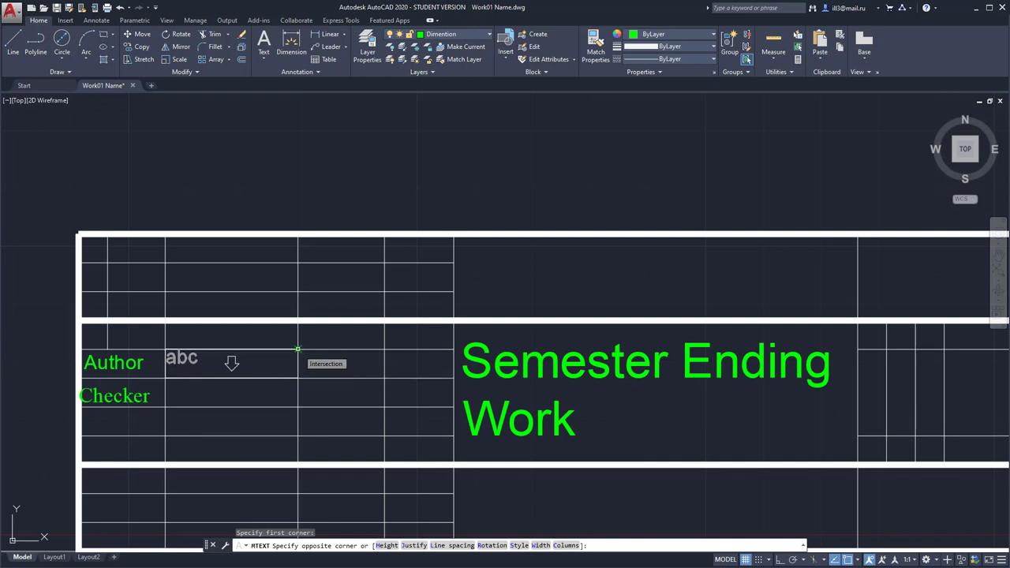
pyautogui.click(297, 348)
pyautogui.write('Ь')
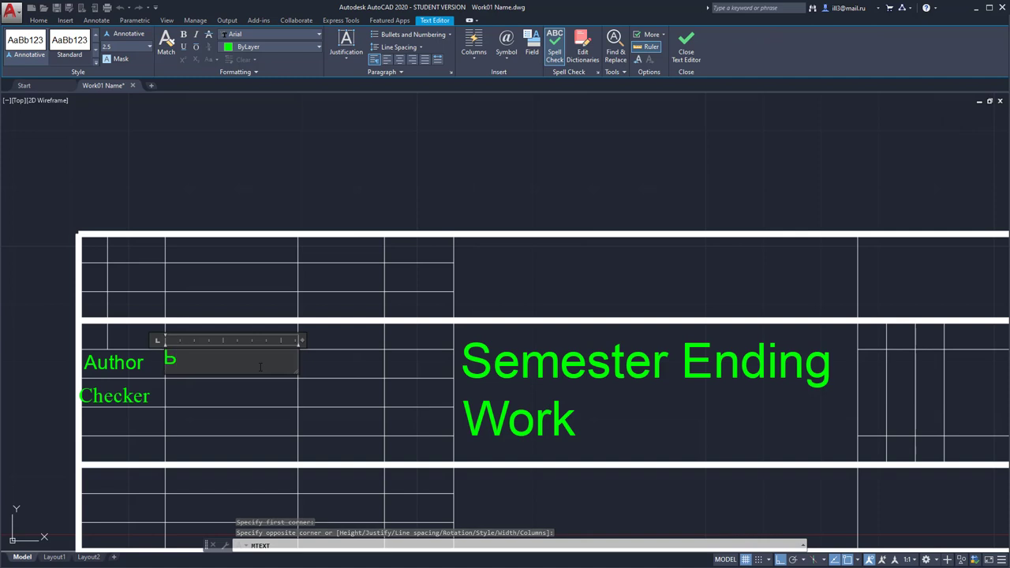
pyautogui.write('грфьув')
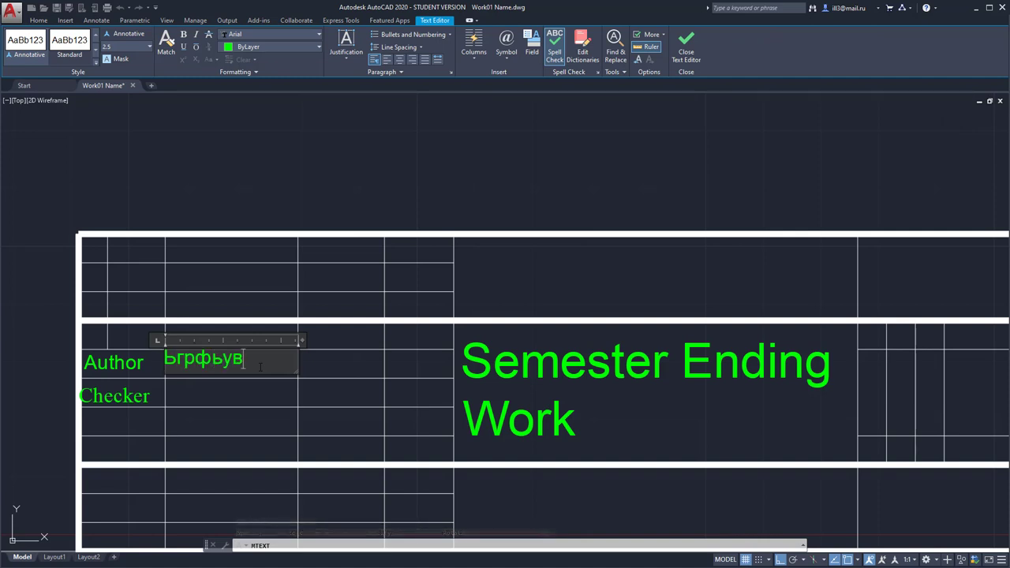
pyautogui.hotkey('ctrl', 'a')
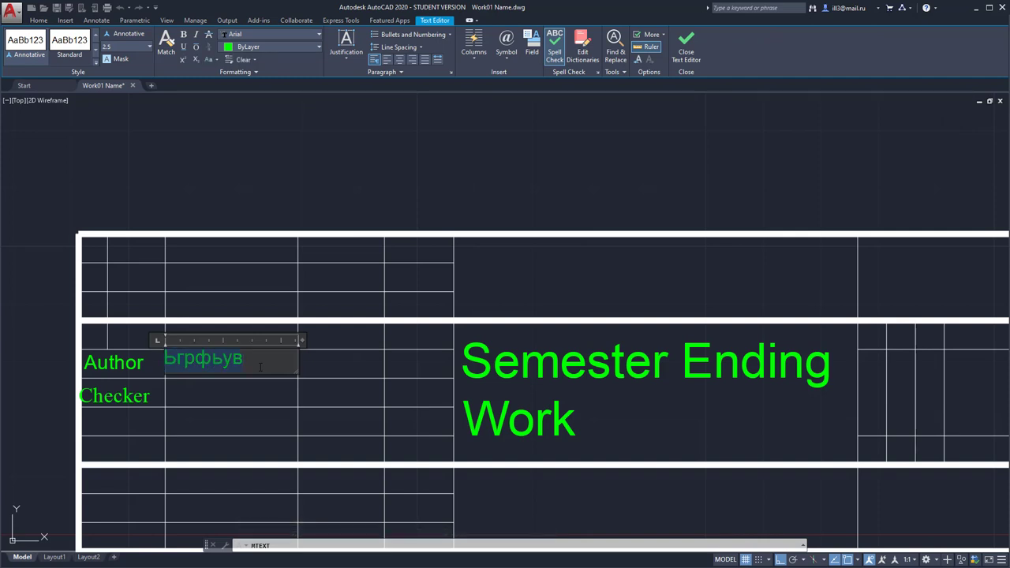
pyautogui.write('M')
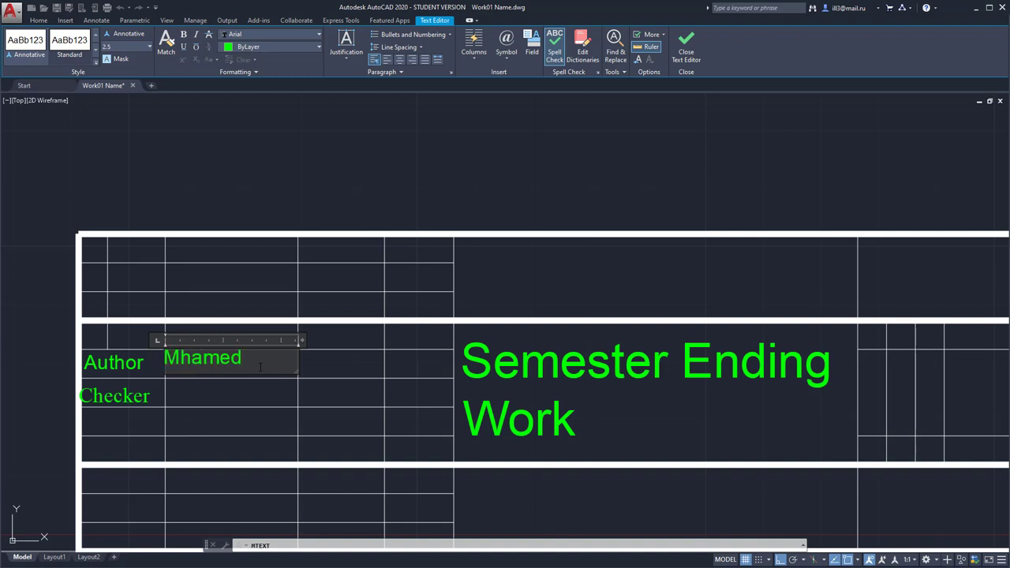
pyautogui.write('u')
pyautogui.click(685, 48)
pyautogui.click(231, 359)
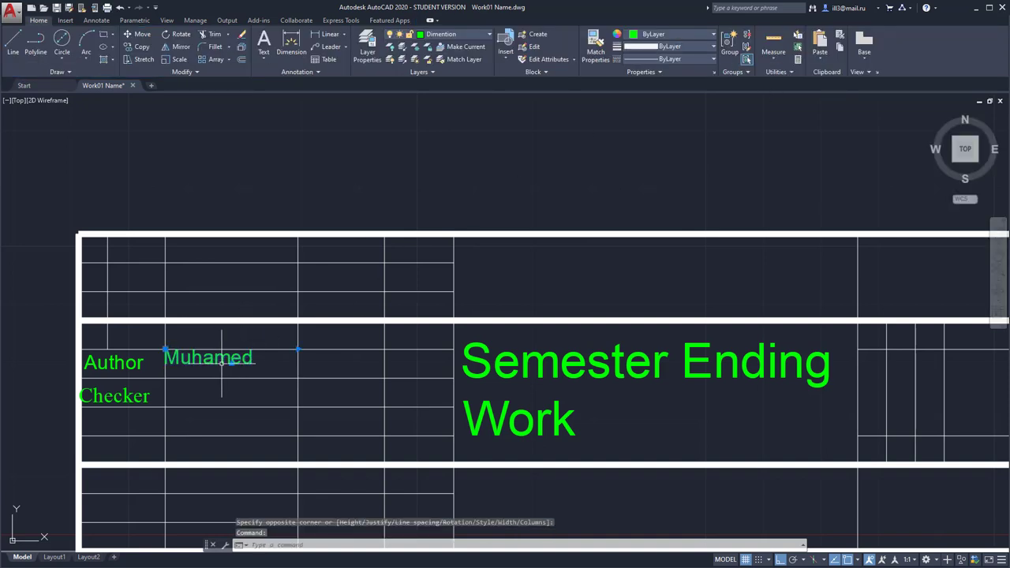
# Shift the author's name onto the same row as the Author label
pyautogui.moveTo(231, 359); pyautogui.dragTo(218, 366)
pyautogui.scroll(-2, 581, 231)
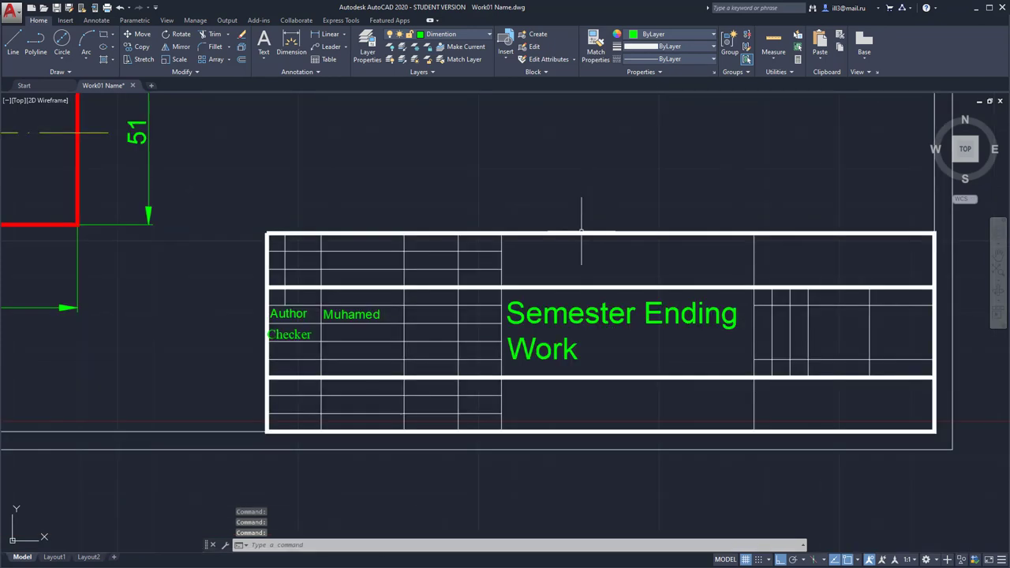
pyautogui.moveTo(661, 219); pyautogui.dragTo(636, 252, button='middle')
# Zoom and pan out to center the whole sheet beside the reference picture
pyautogui.scroll(-4, 636, 253)
pyautogui.moveTo(579, 206); pyautogui.dragTo(613, 295, button='middle')
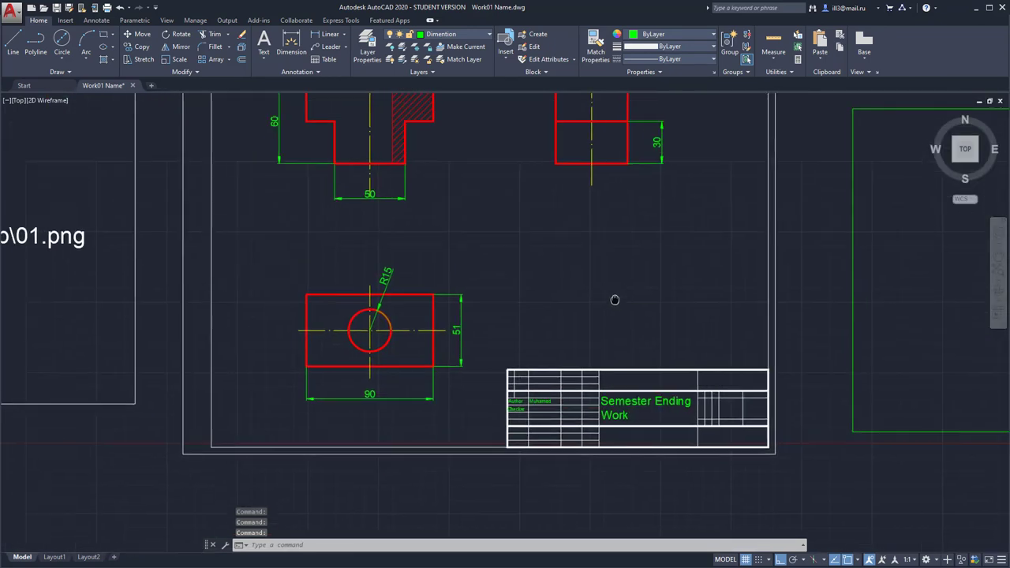
pyautogui.scroll(-3, 613, 296)
pyautogui.moveTo(645, 261)
pyautogui.mouseDown(button='middle')
pyautogui.moveTo(613, 275)
pyautogui.moveTo(532, 264)
pyautogui.mouseUp(button='middle')
pyautogui.scroll(1, 613, 275)
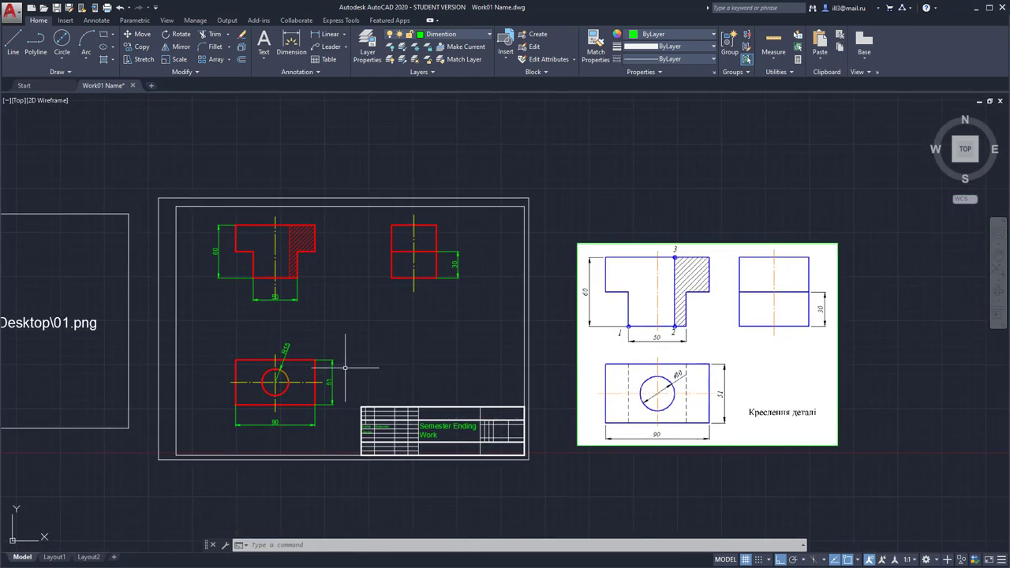
pyautogui.scroll(3, 354, 358)
pyautogui.scroll(-1, 453, 302)
pyautogui.moveTo(453, 302); pyautogui.dragTo(394, 288, button='middle')
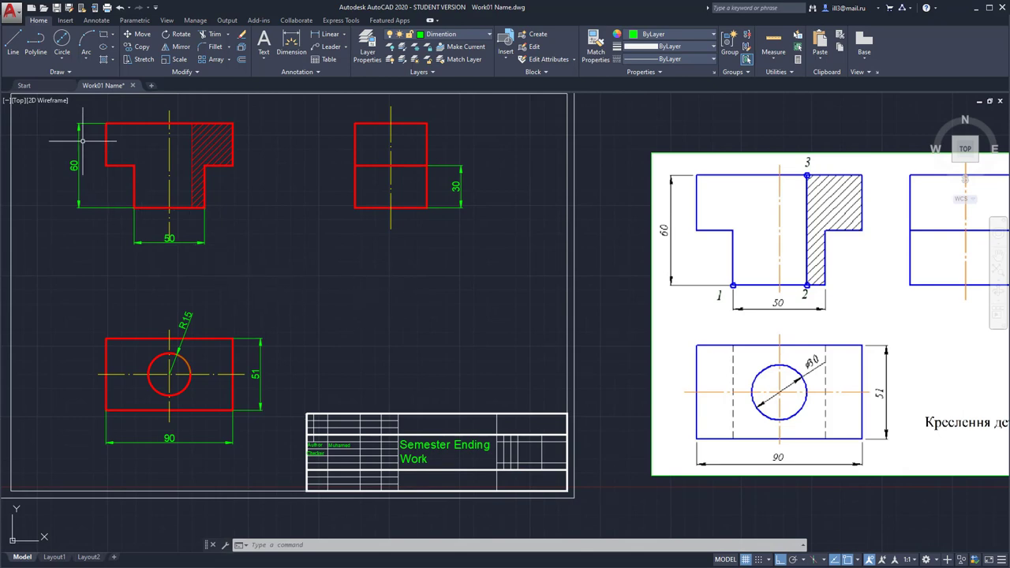
# Make Construction the current layer and draw the first vertical projection line from the top view
pyautogui.click(458, 35)
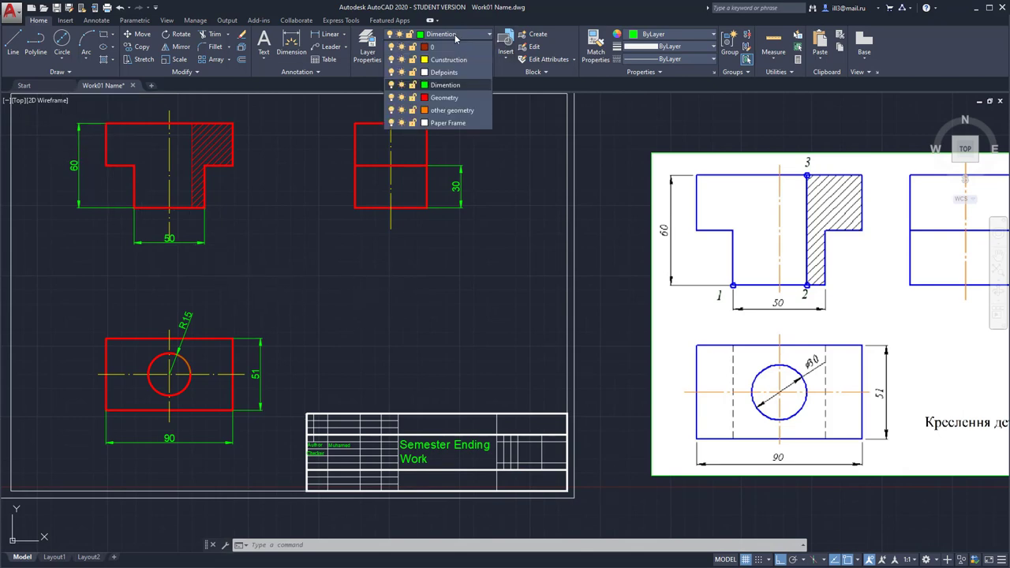
pyautogui.click(447, 61)
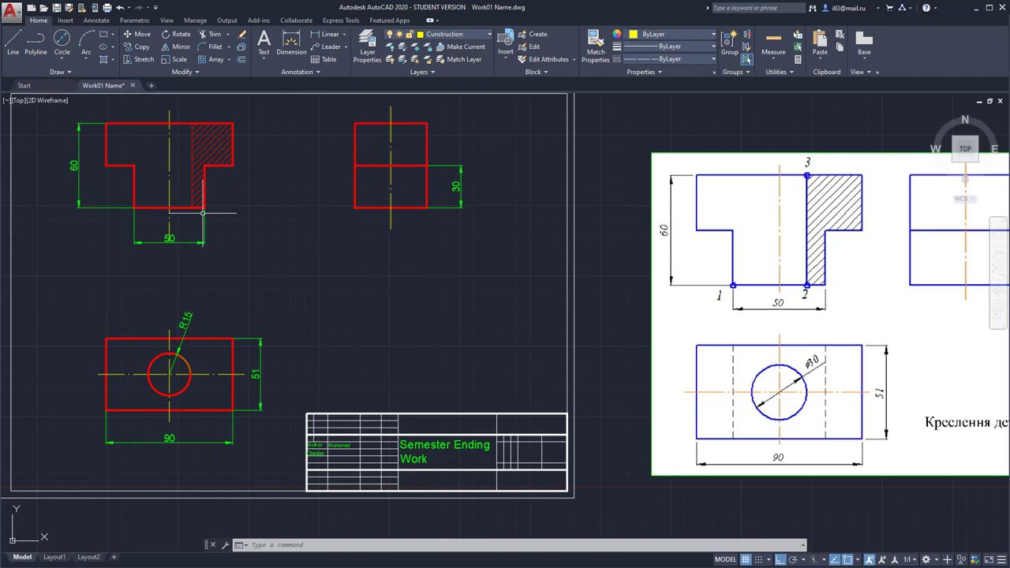
pyautogui.click(14, 43)
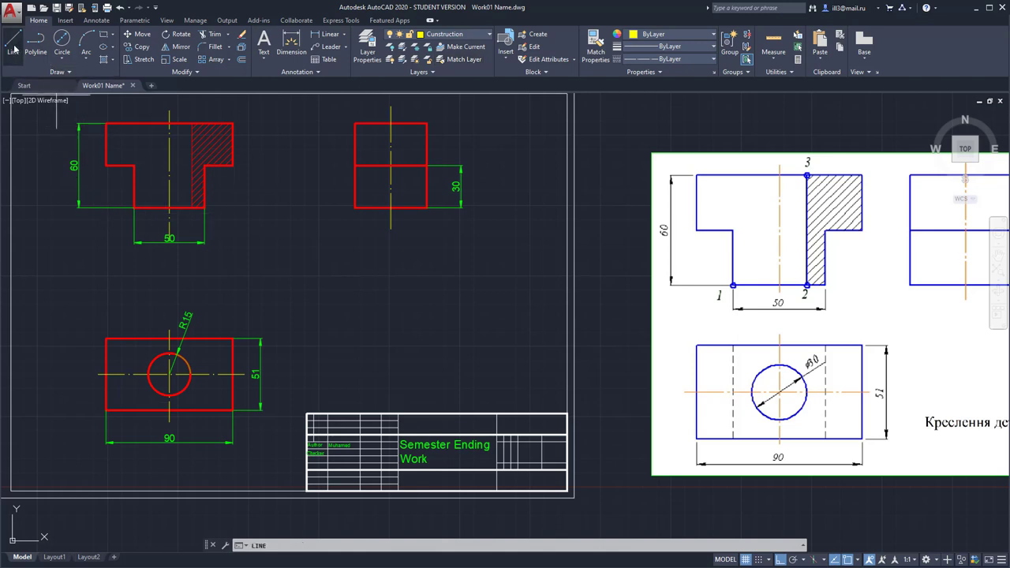
pyautogui.click(135, 166)
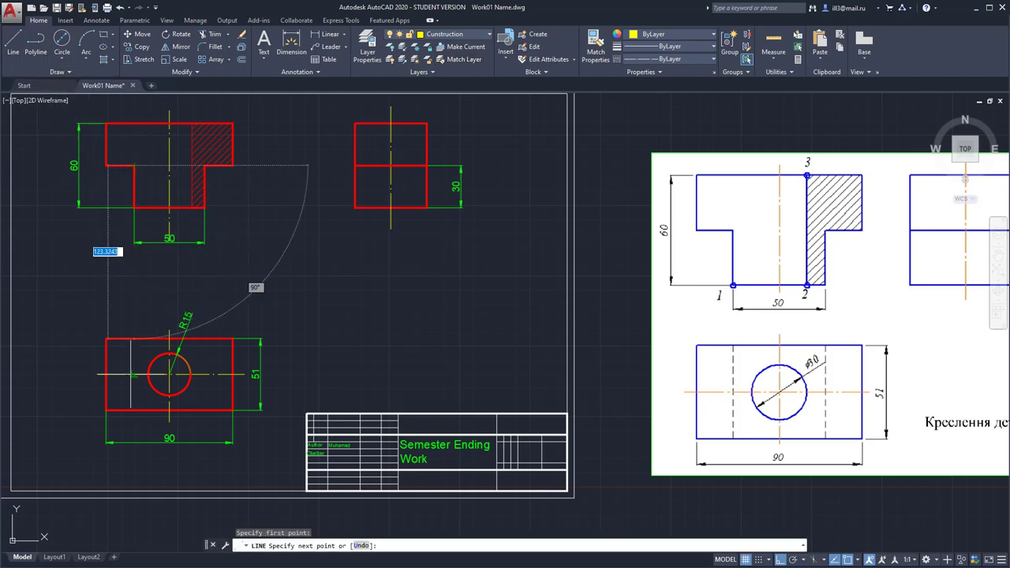
pyautogui.press('Escape')
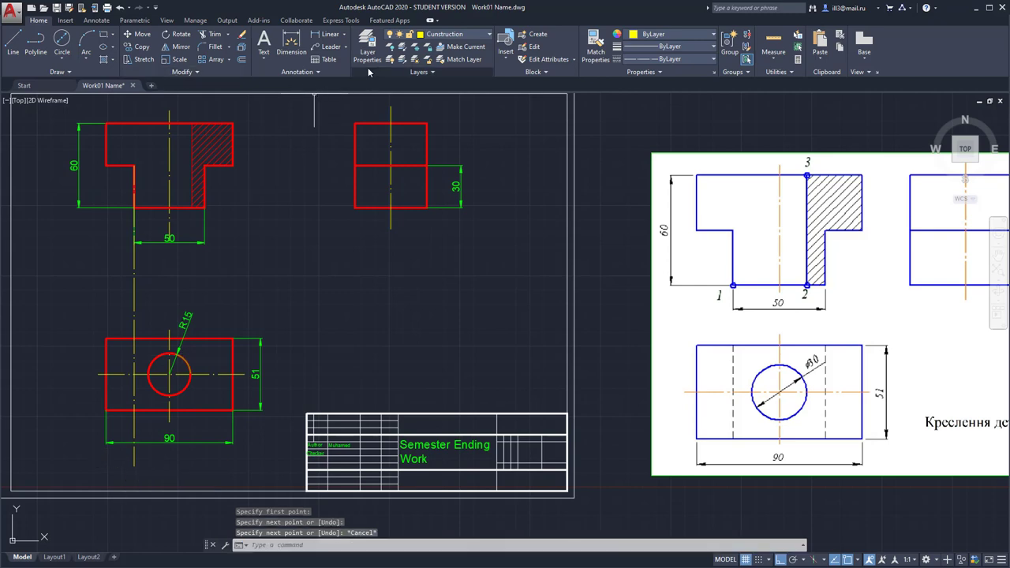
# Draw the second projection line down from the T-shape corner, keeping the reference picture in view
pyautogui.click(13, 44)
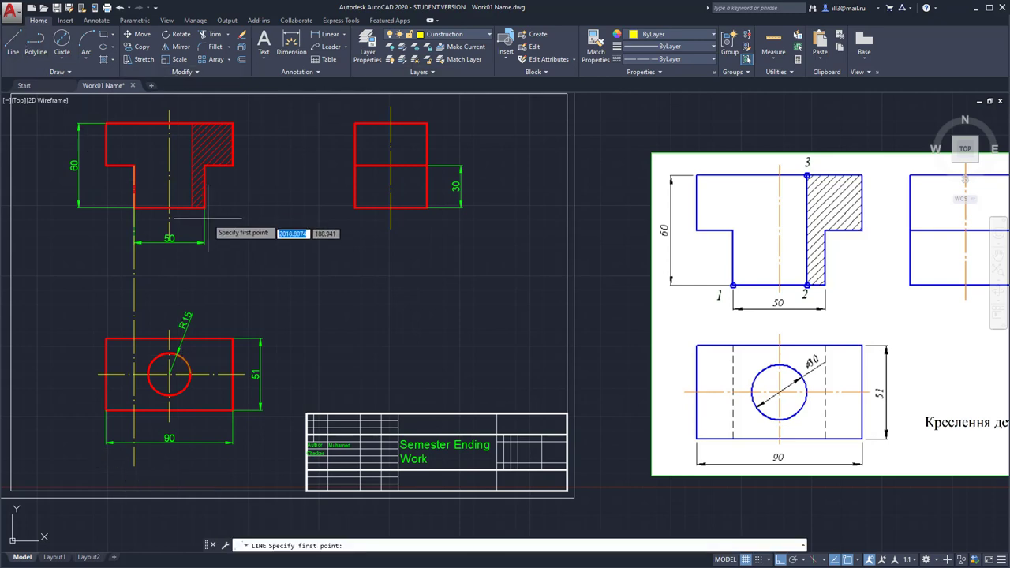
pyautogui.click(205, 166)
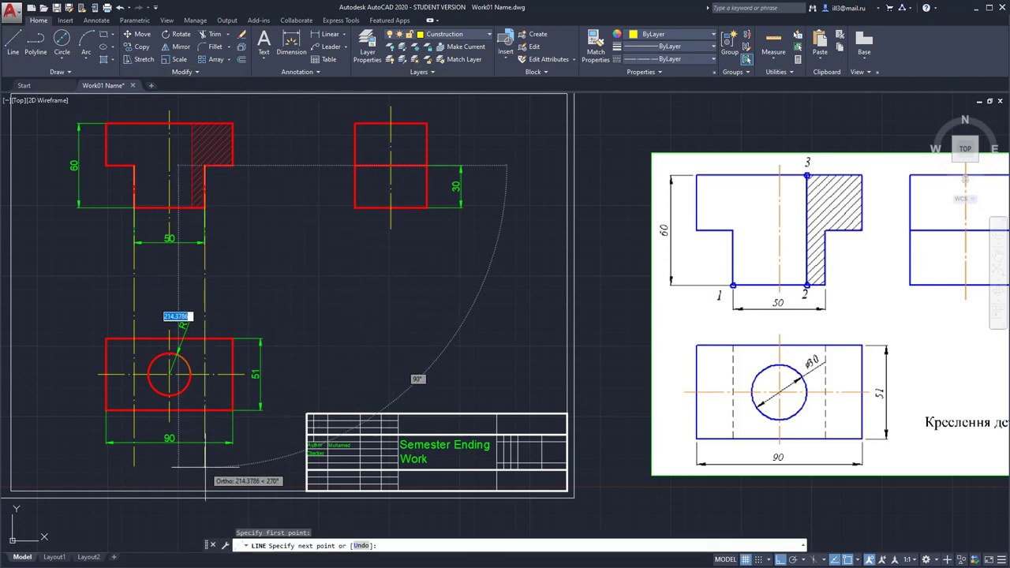
pyautogui.press('Escape')
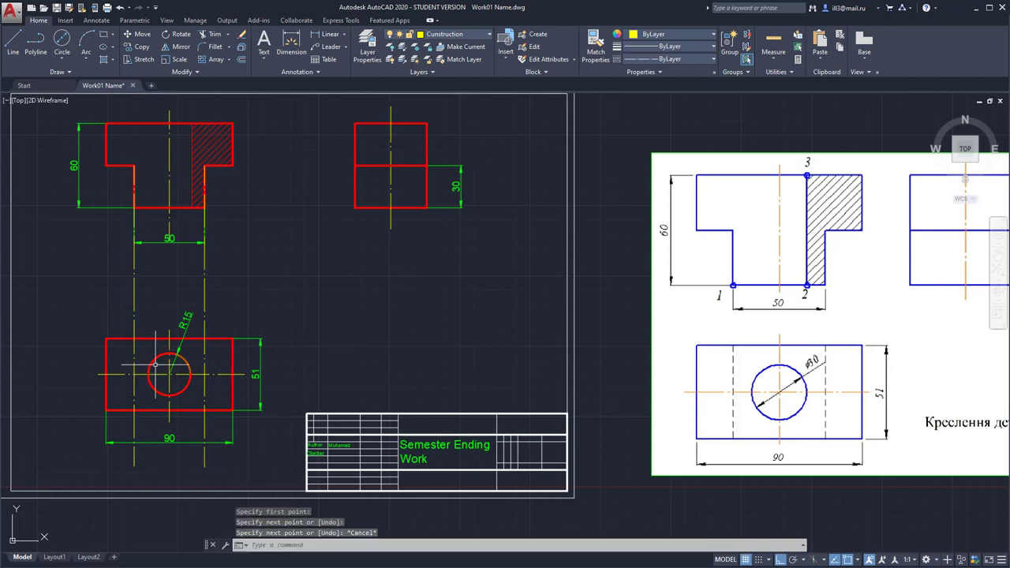
pyautogui.scroll(2, 179, 358)
pyautogui.scroll(-2, 393, 288)
pyautogui.moveTo(424, 275)
pyautogui.mouseDown(button='middle')
pyautogui.moveTo(329, 275)
pyautogui.moveTo(314, 289)
pyautogui.mouseUp(button='middle')
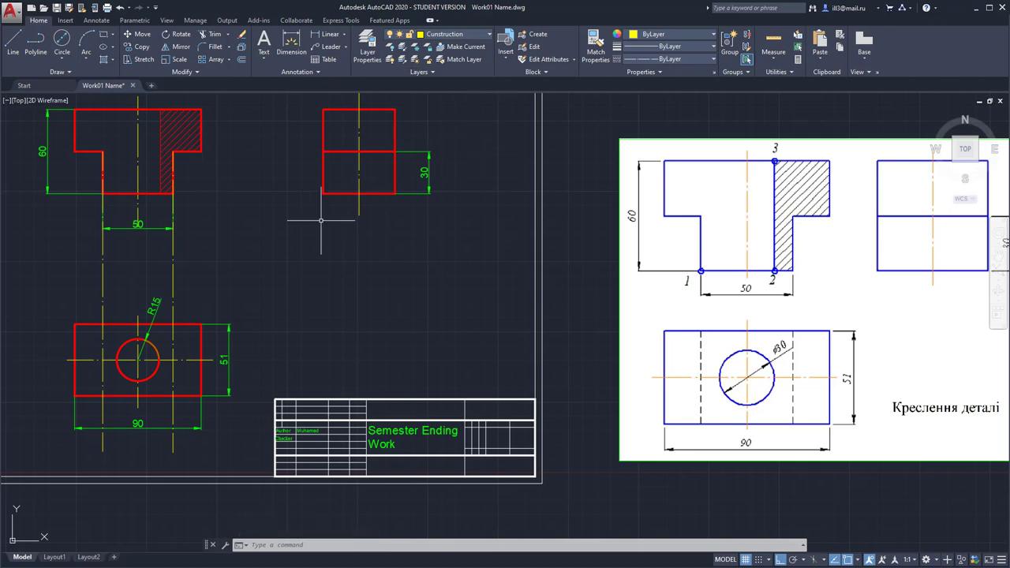
# Review the finished sheet and save it as Work01 Name.dwg
pyautogui.scroll(-2, 330, 305)
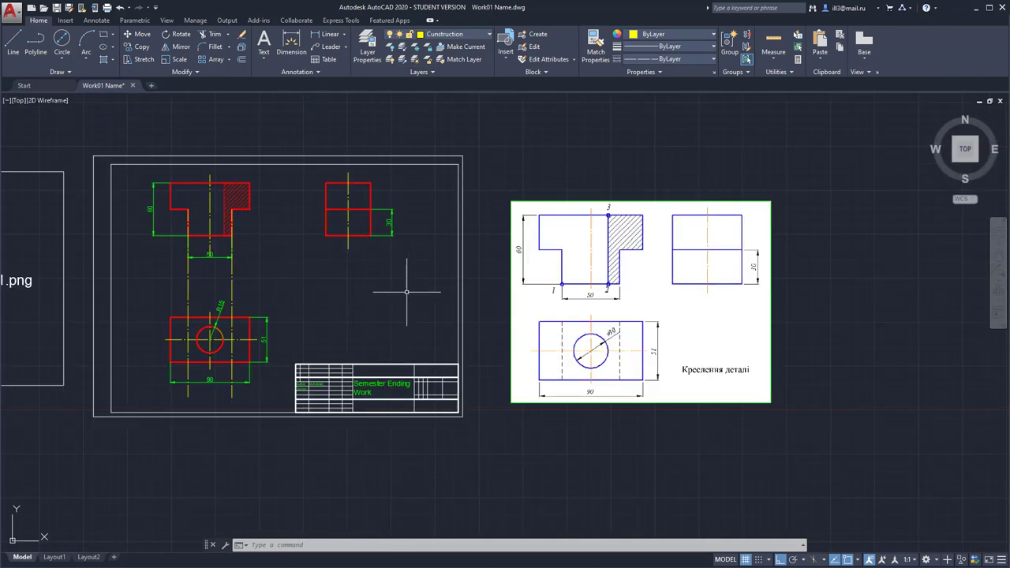
pyautogui.moveTo(404, 289); pyautogui.dragTo(343, 268, button='middle')
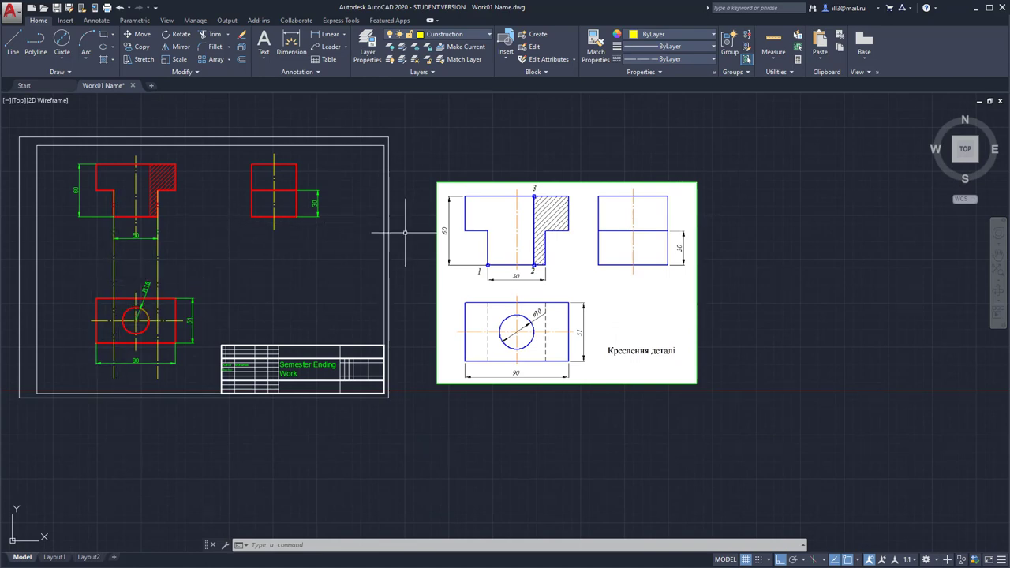
pyautogui.scroll(1, 339, 273)
pyautogui.scroll(1, 337, 281)
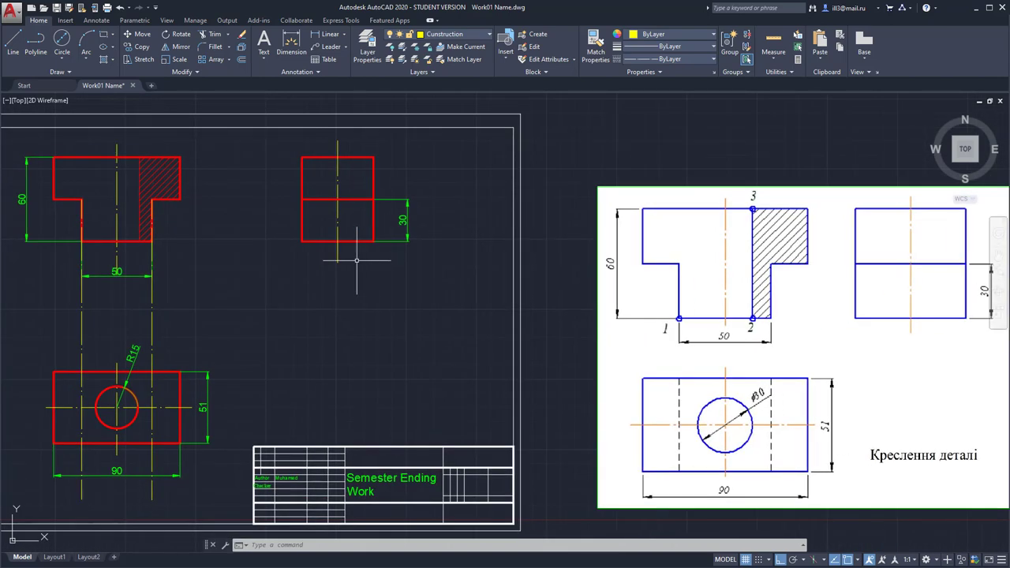
pyautogui.click(57, 8)
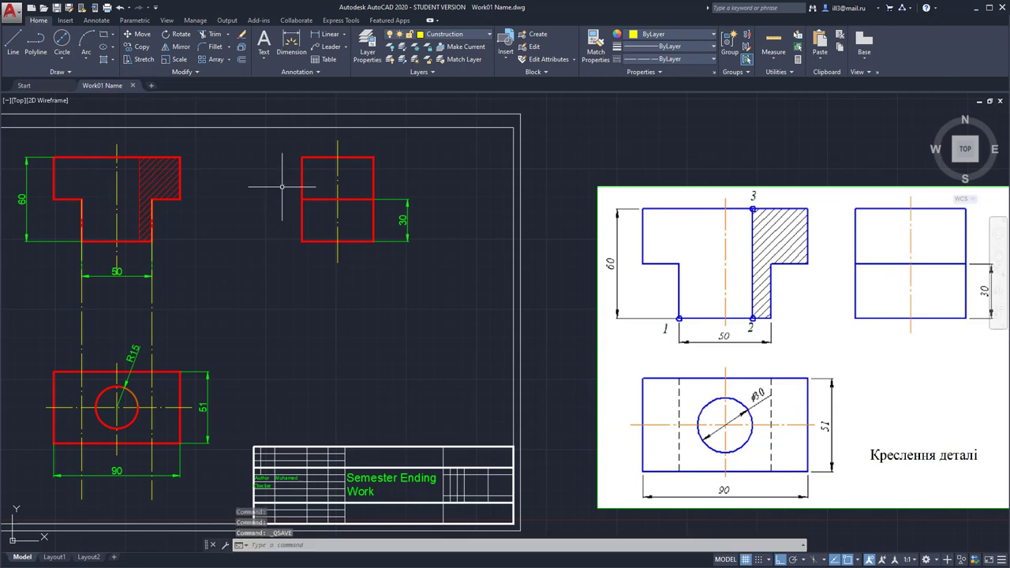